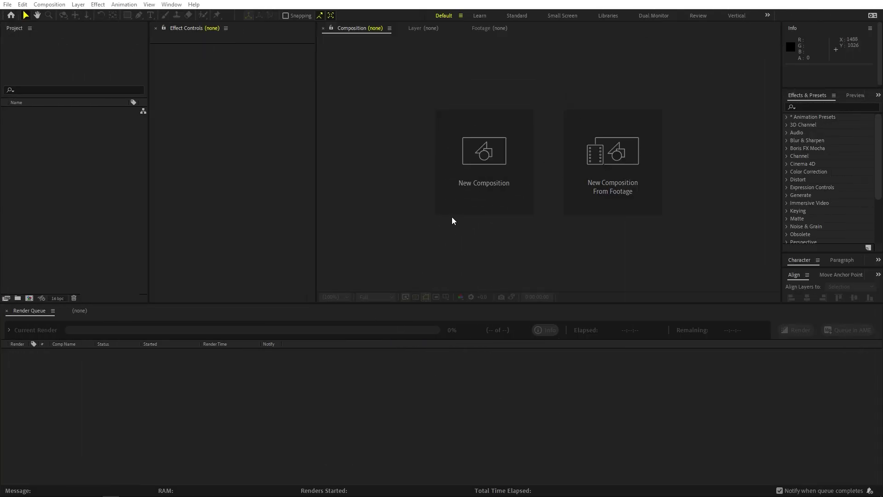
# Start a new composition and name it 'Main'.
pyautogui.click(471, 197)
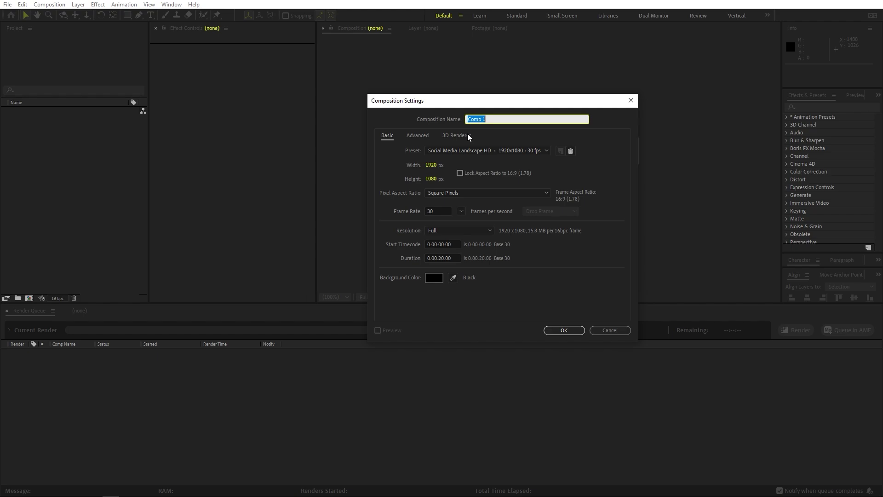
pyautogui.write('Main')
# Confirm the settings to create the empty 1920×1080, 30 fps, 20-second Main comp.
pyautogui.click(564, 331)
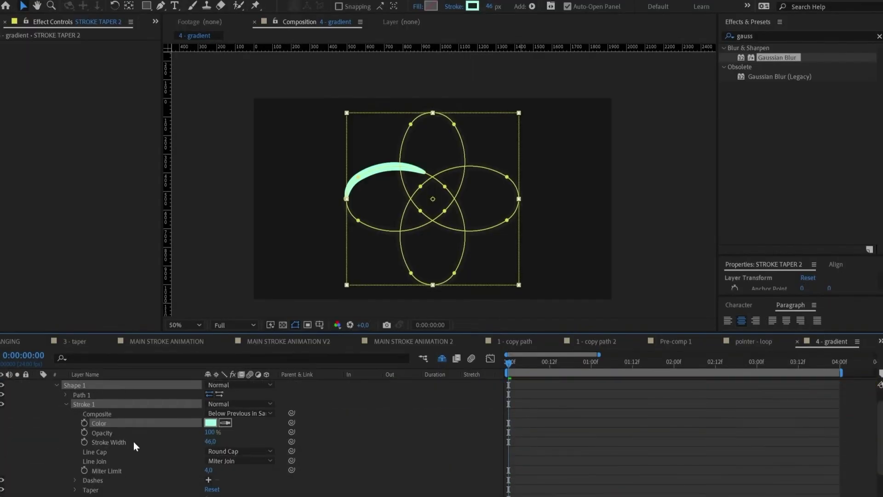
pyautogui.scroll(-2, 133, 441)
pyautogui.click(219, 460)
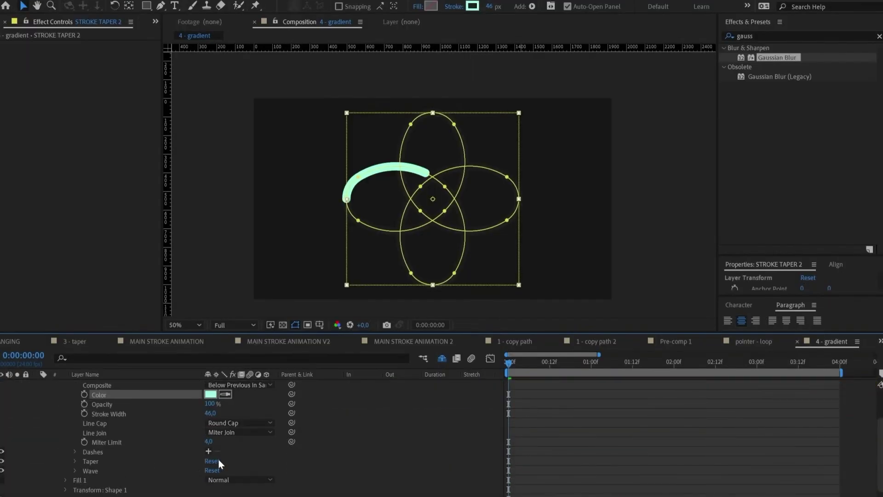
pyautogui.scroll(-2, 129, 459)
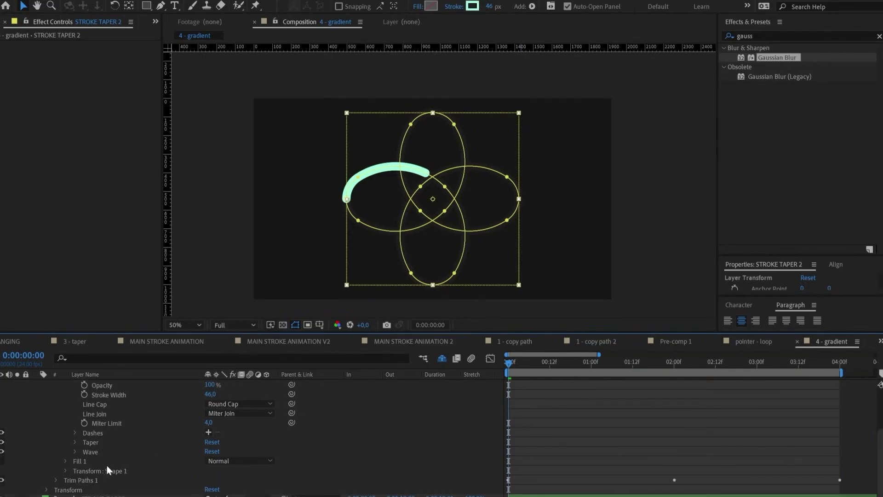
pyautogui.click(56, 480)
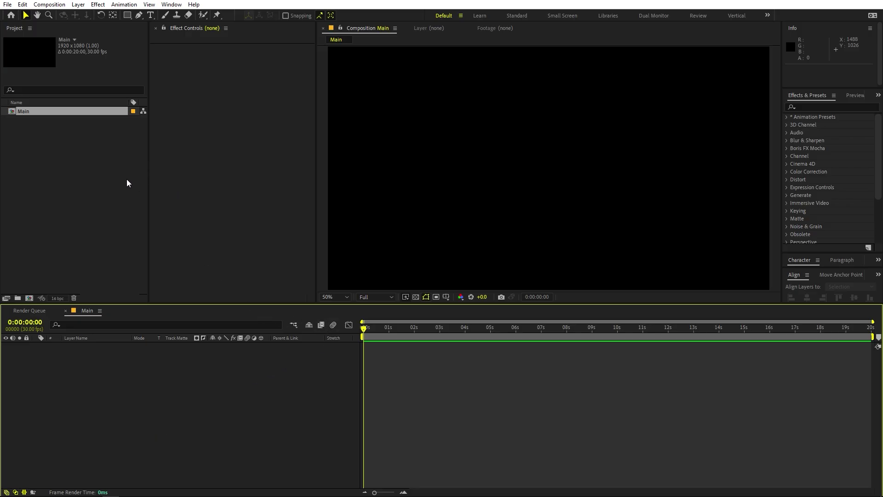
# Select the Pen tool and turn on the Grid and Proportional Grid overlays.
pyautogui.click(139, 15)
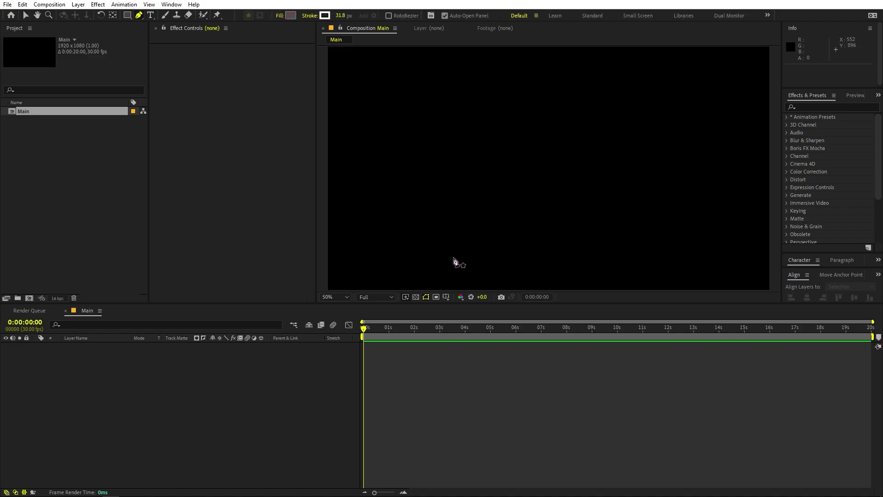
pyautogui.click(446, 296)
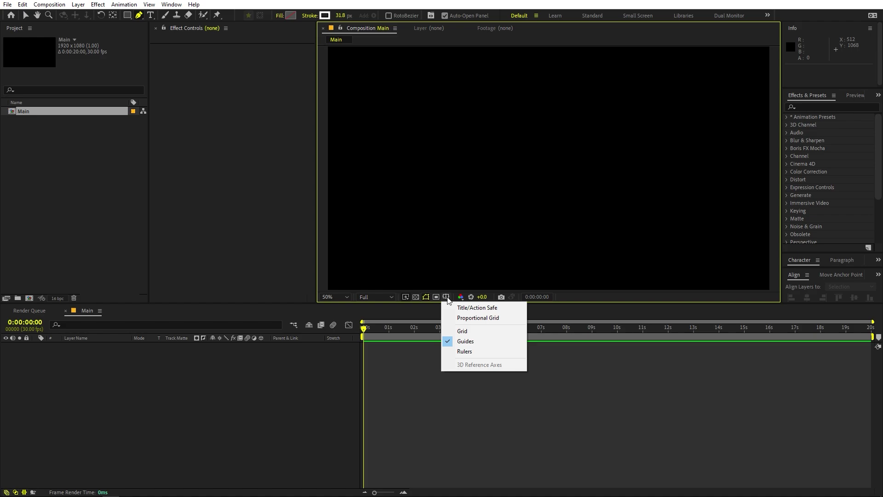
pyautogui.click(462, 330)
pyautogui.click(445, 297)
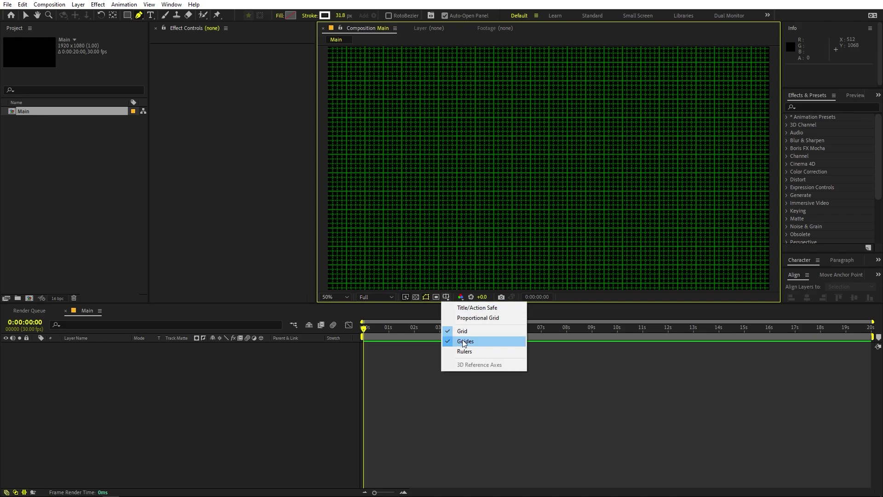
pyautogui.click(471, 318)
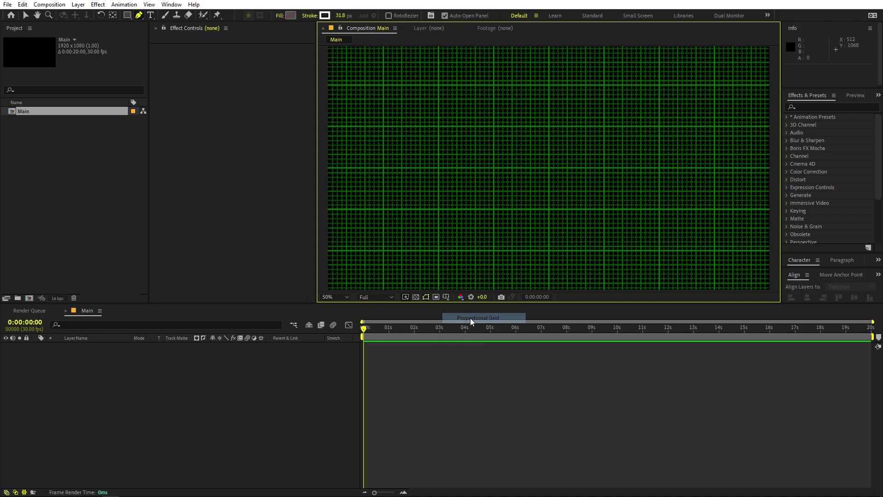
# Fit the composition to the viewer and make the viewer panel taller.
pyautogui.press('space')
pyautogui.moveTo(595, 166); pyautogui.dragTo(568, 173)
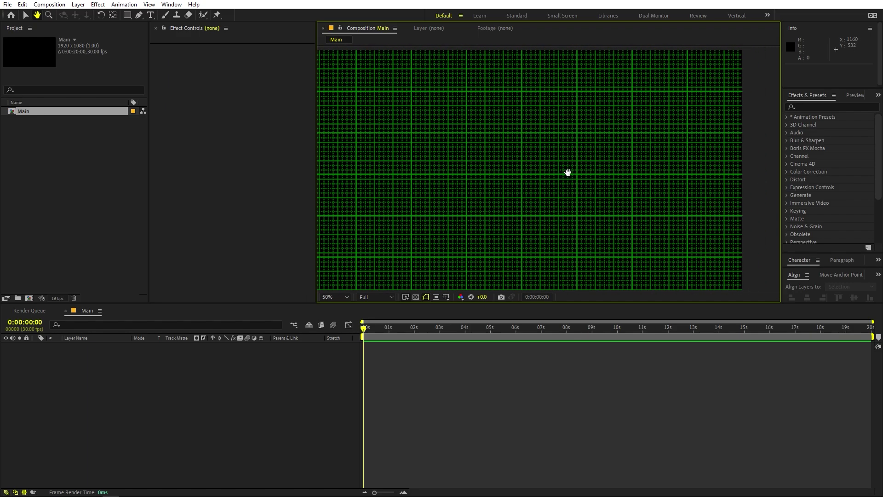
pyautogui.click(339, 297)
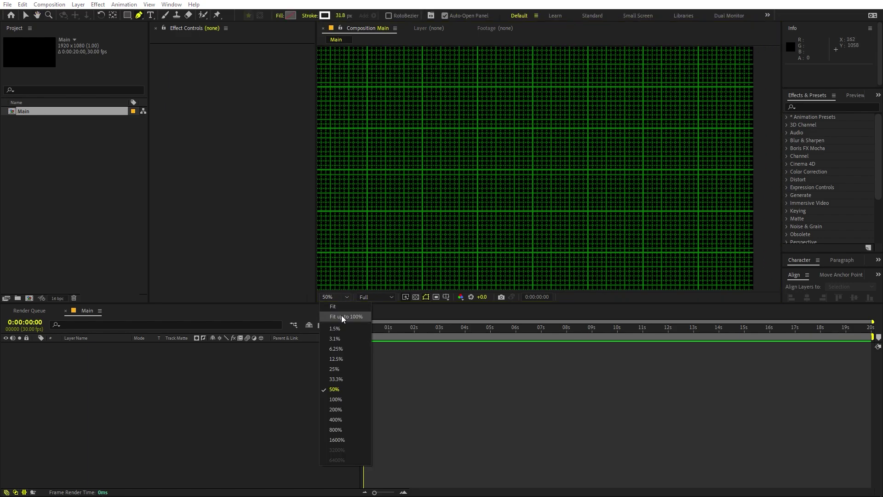
pyautogui.click(341, 316)
pyautogui.moveTo(453, 304); pyautogui.dragTo(452, 323)
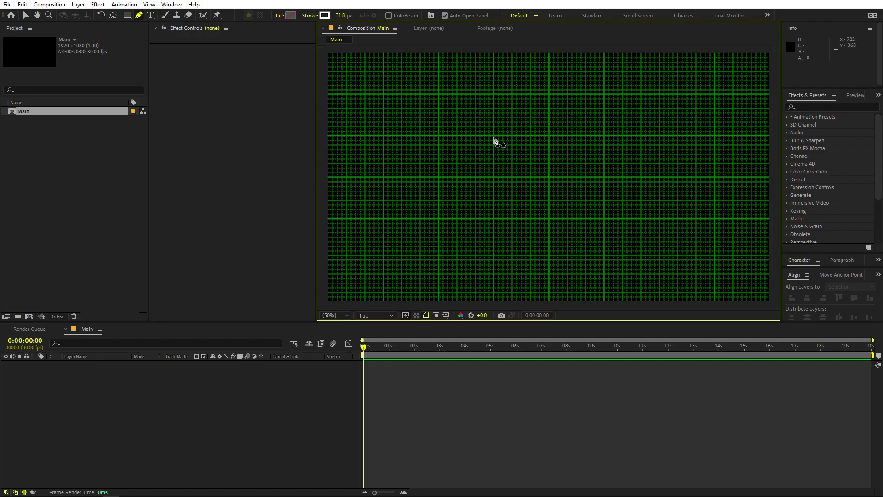
# Draw a closed four-point bow-tie path on the grid with the Pen tool.
pyautogui.click(493, 136)
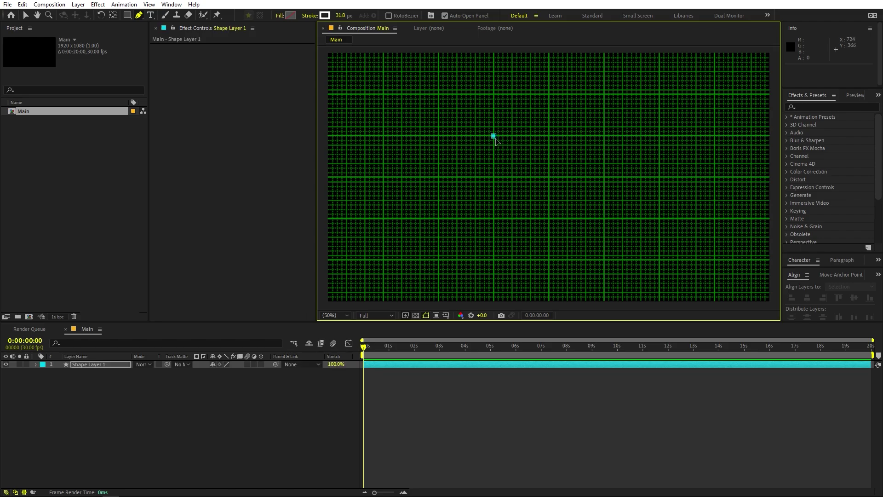
pyautogui.click(604, 219)
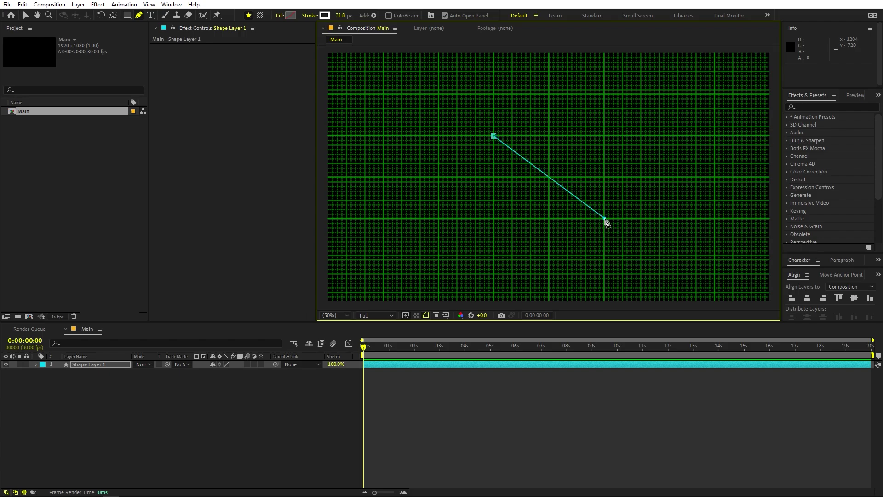
pyautogui.click(605, 137)
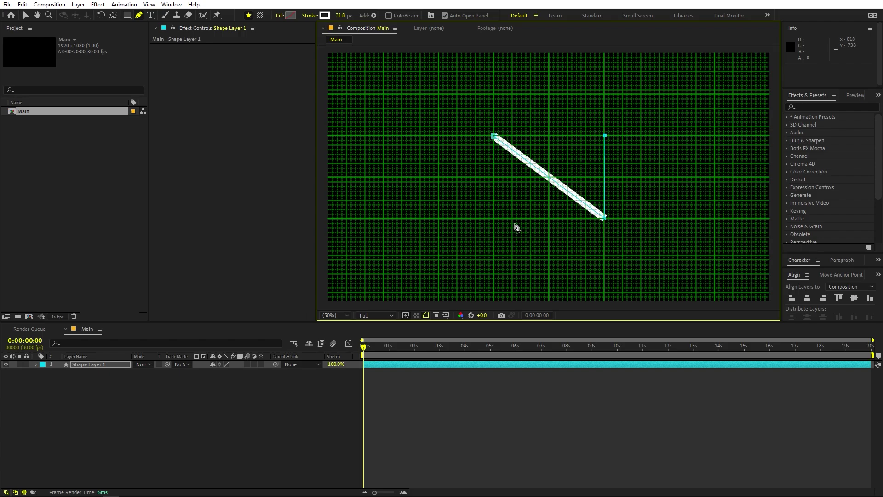
pyautogui.click(494, 220)
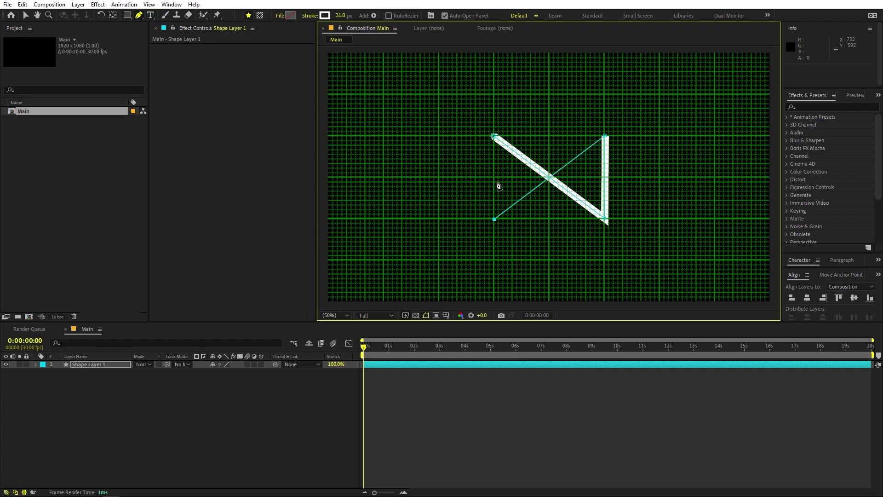
pyautogui.click(494, 136)
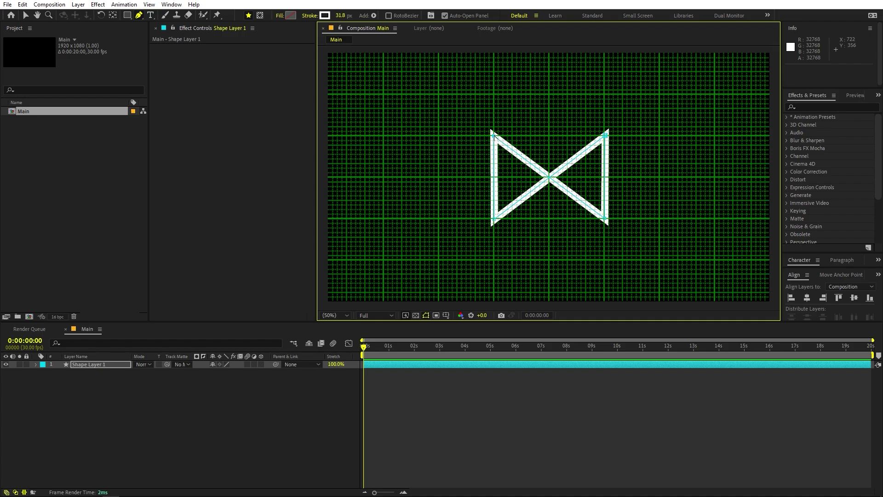
# Pull Bezier handles from each corner vertex to curve the bow-tie into an infinity symbol.
pyautogui.moveTo(495, 136); pyautogui.dragTo(439, 137)
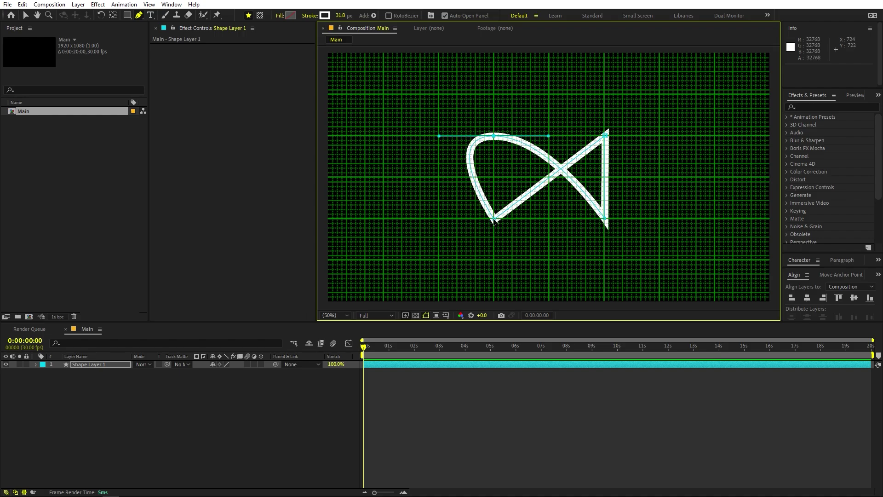
pyautogui.hotkey('ctrl', 'z')
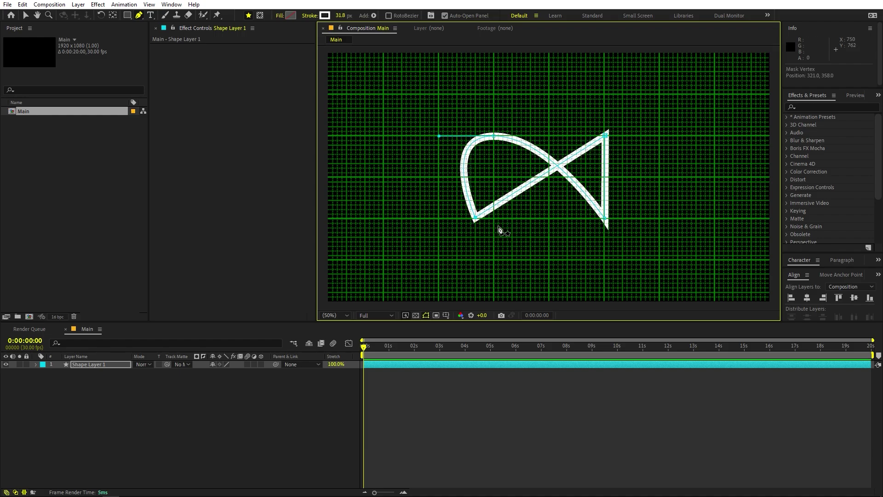
pyautogui.moveTo(494, 220); pyautogui.dragTo(550, 222)
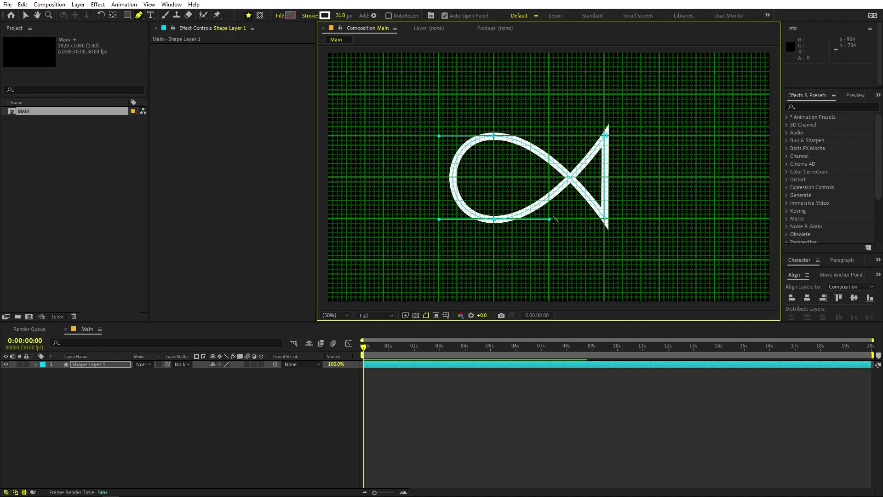
pyautogui.click(605, 136)
pyautogui.moveTo(606, 137); pyautogui.dragTo(660, 136)
pyautogui.moveTo(605, 219); pyautogui.dragTo(550, 221)
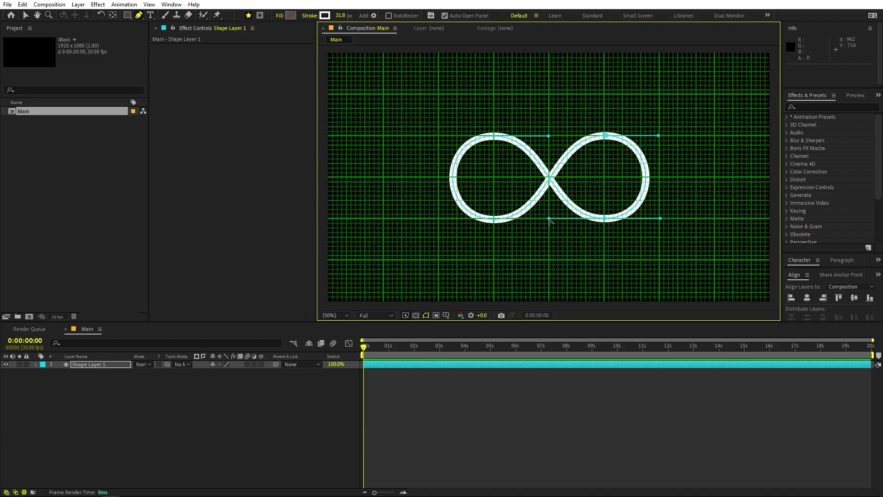
pyautogui.click(515, 435)
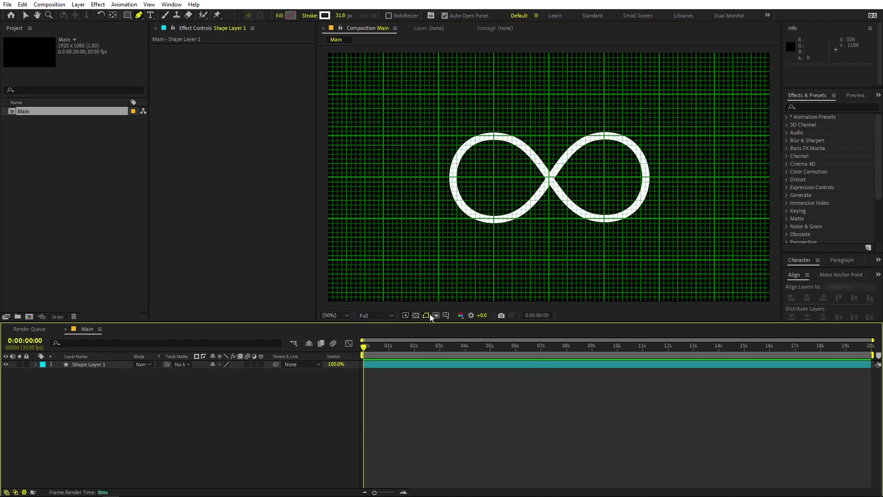
# Turn off the Proportional Grid and Grid overlays.
pyautogui.click(445, 315)
pyautogui.click(460, 336)
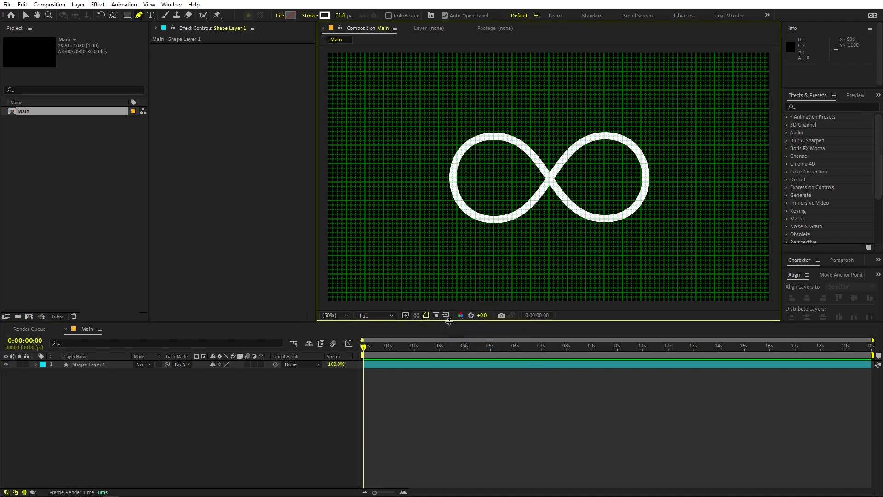
pyautogui.click(446, 316)
pyautogui.click(462, 349)
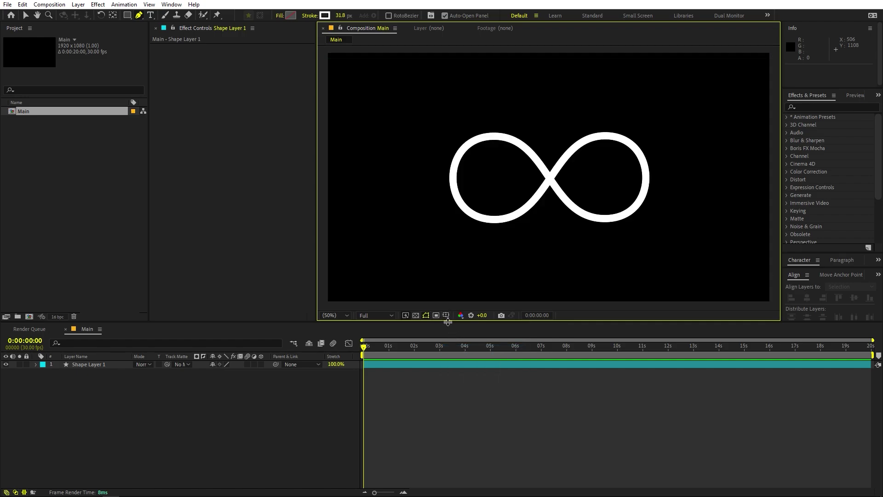
pyautogui.click(463, 404)
# Select Shape Layer 1 and reduce its stroke width to 20 px.
pyautogui.click(79, 366)
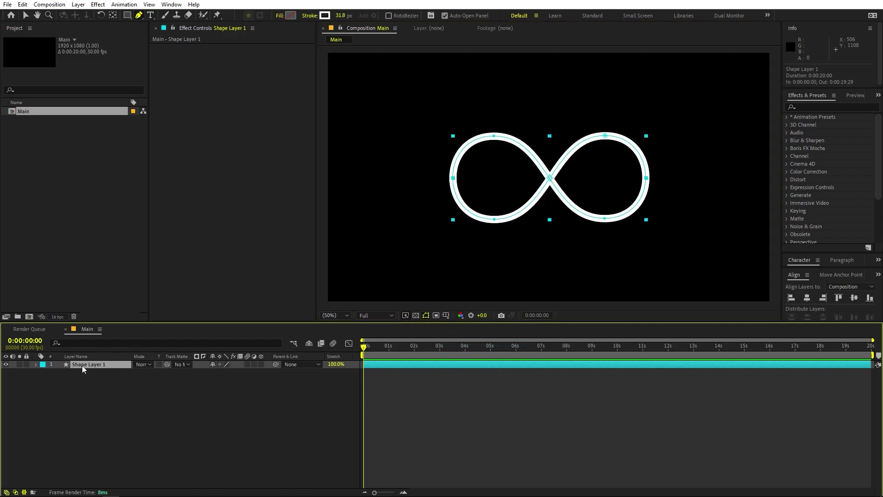
pyautogui.click(277, 16)
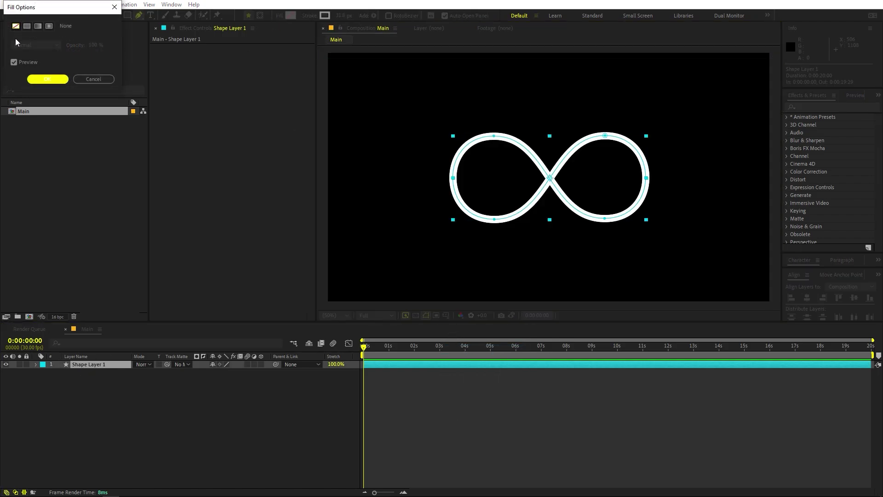
pyautogui.click(48, 79)
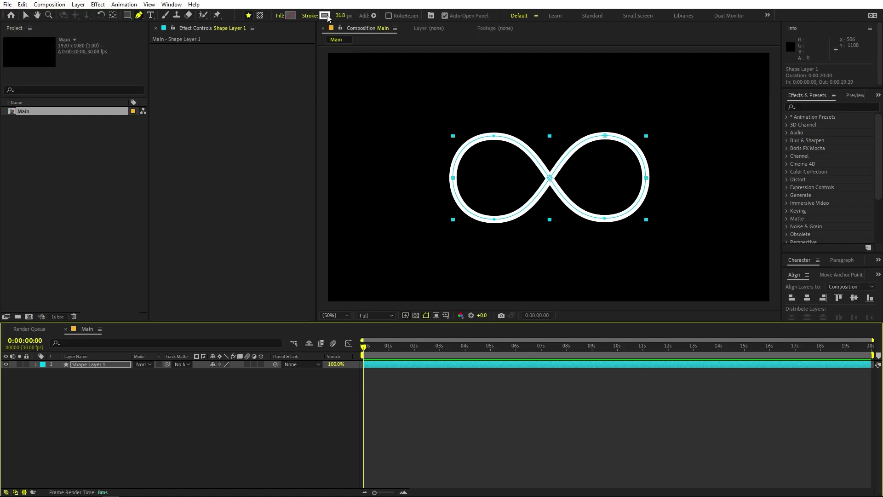
pyautogui.moveTo(337, 17)
pyautogui.mouseDown()
pyautogui.moveTo(320, 19)
pyautogui.moveTo(338, 25)
pyautogui.mouseUp()
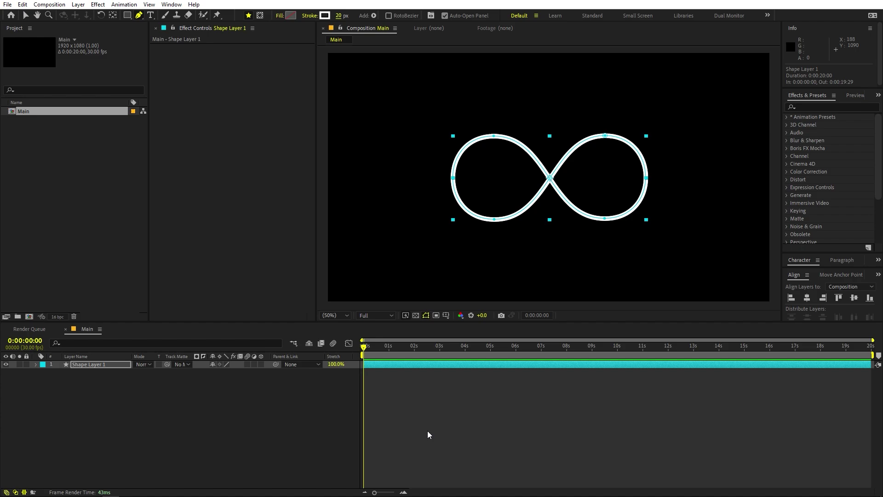
pyautogui.click(118, 428)
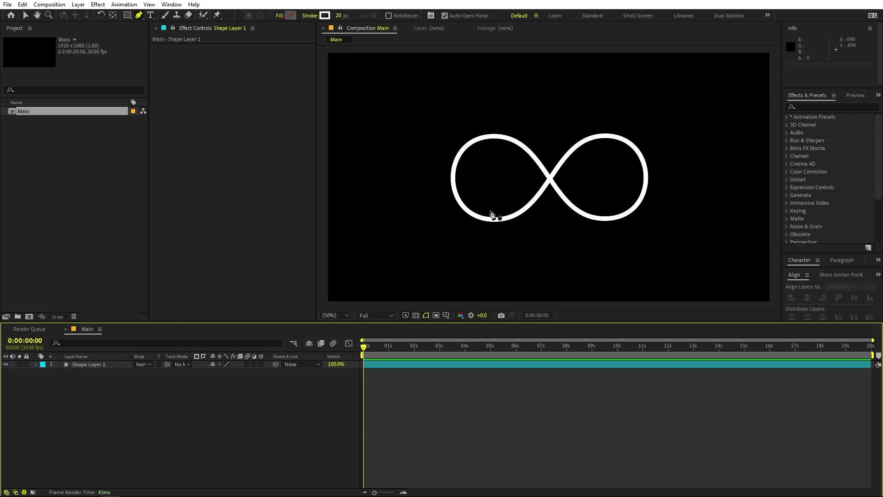
# Add Trim Paths to Shape Layer 1 and lower its End value to 18%.
pyautogui.click(33, 366)
pyautogui.click(33, 365)
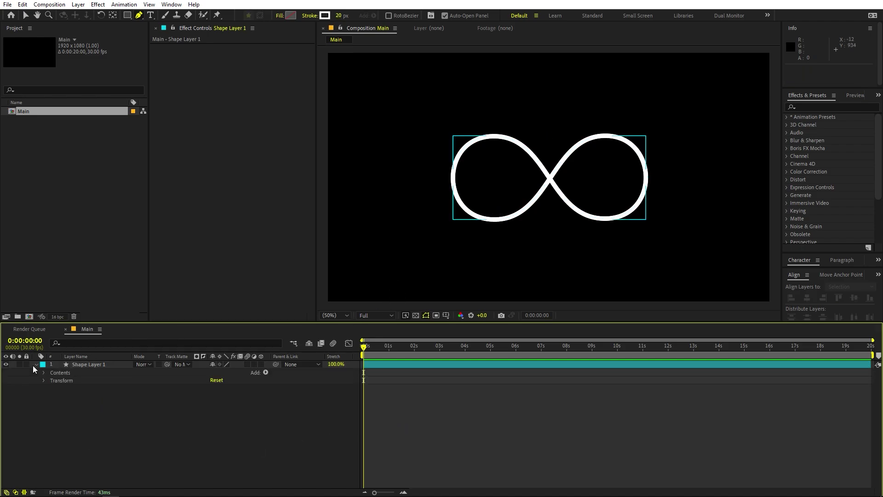
pyautogui.click(266, 372)
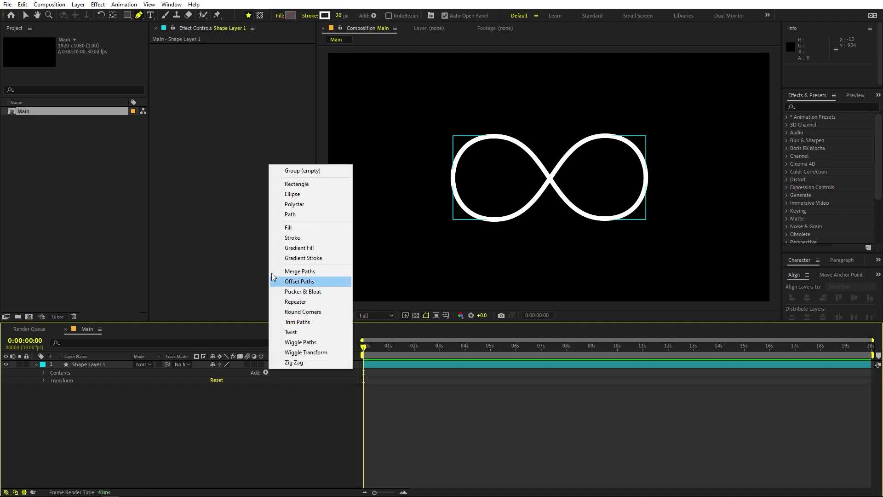
pyautogui.click(298, 322)
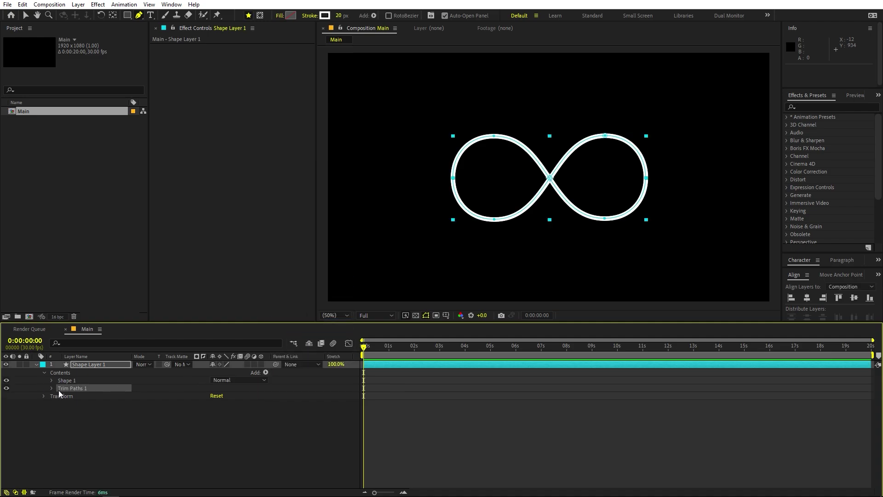
pyautogui.click(52, 388)
pyautogui.click(37, 410)
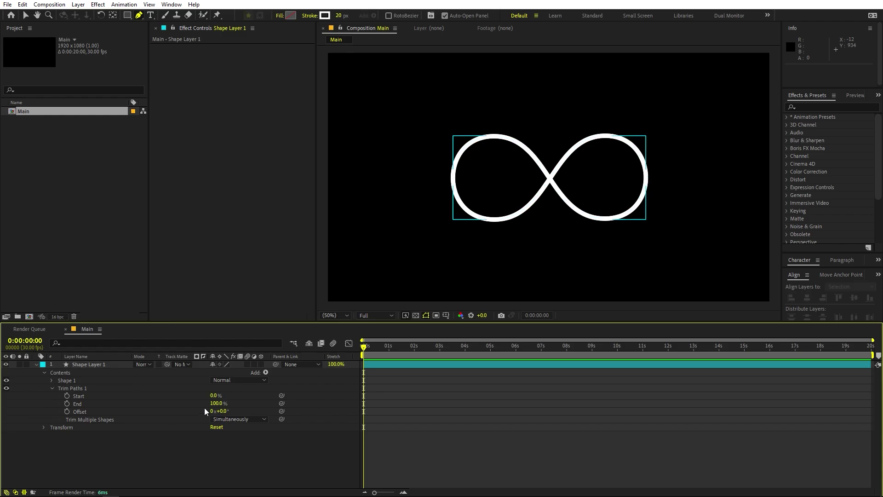
pyautogui.moveTo(218, 407); pyautogui.dragTo(195, 403)
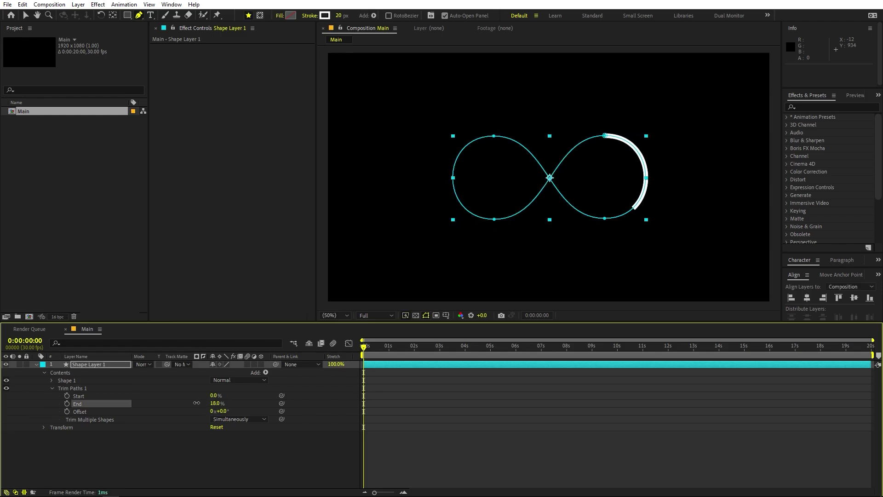
pyautogui.click(626, 436)
# View the arc at 100% and set Stroke 1's Line Cap to Round Cap.
pyautogui.press('h')
pyautogui.moveTo(650, 168); pyautogui.dragTo(574, 175)
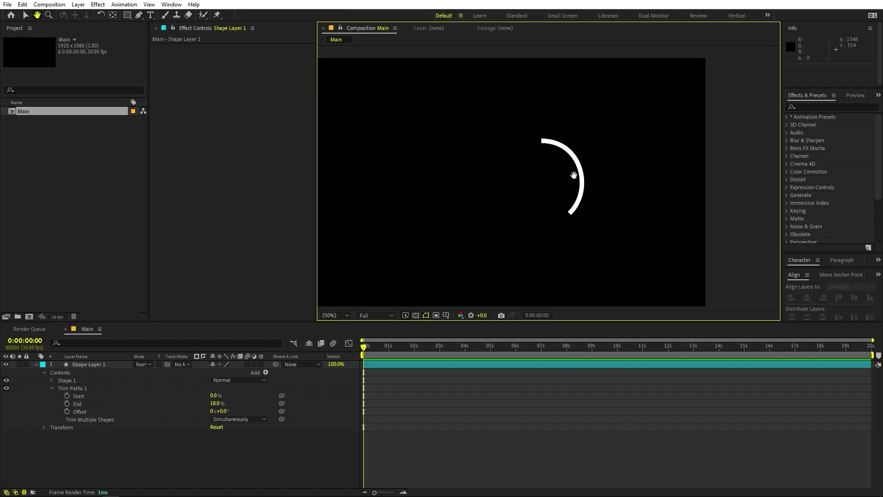
pyautogui.press('/')
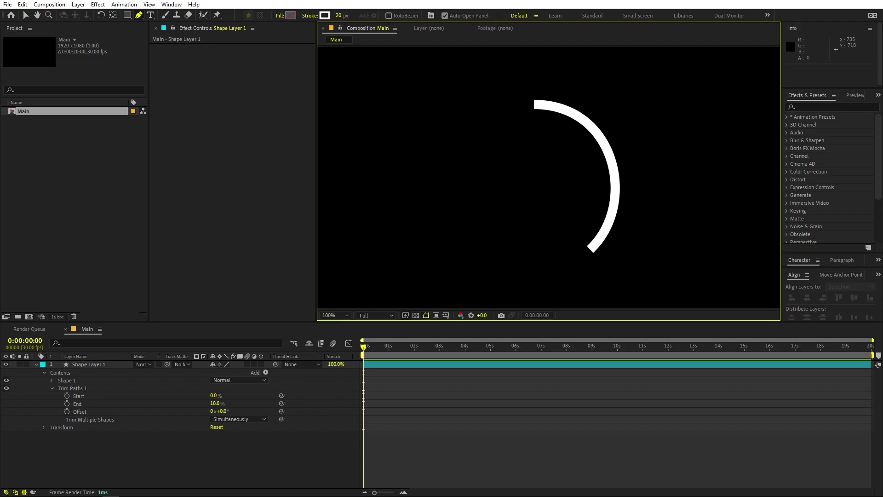
pyautogui.click(54, 378)
pyautogui.press('g')
pyautogui.click(51, 381)
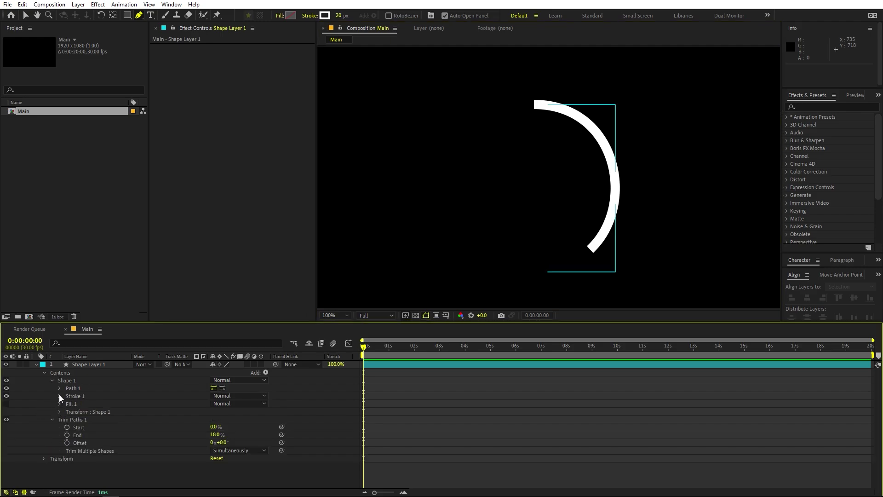
pyautogui.click(59, 396)
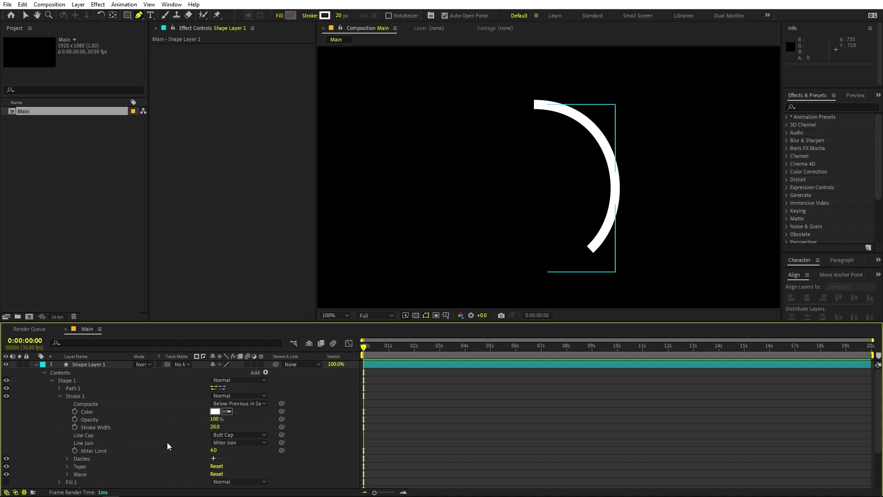
pyautogui.click(234, 437)
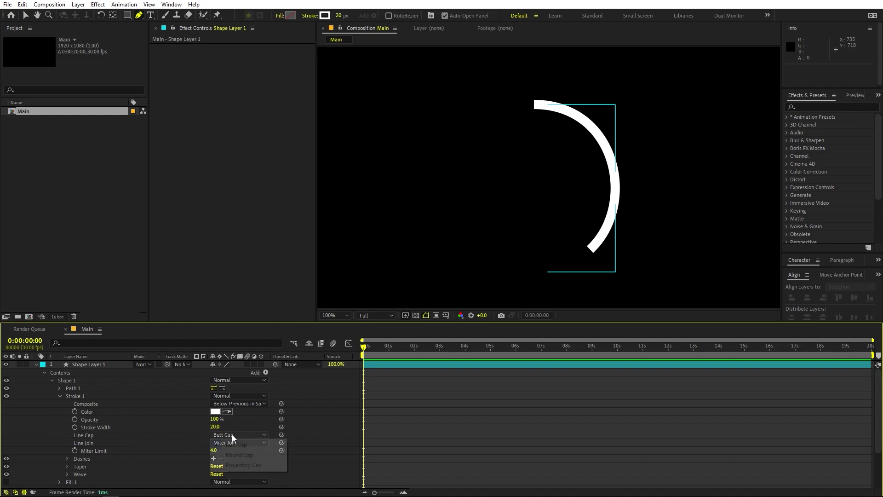
pyautogui.click(235, 459)
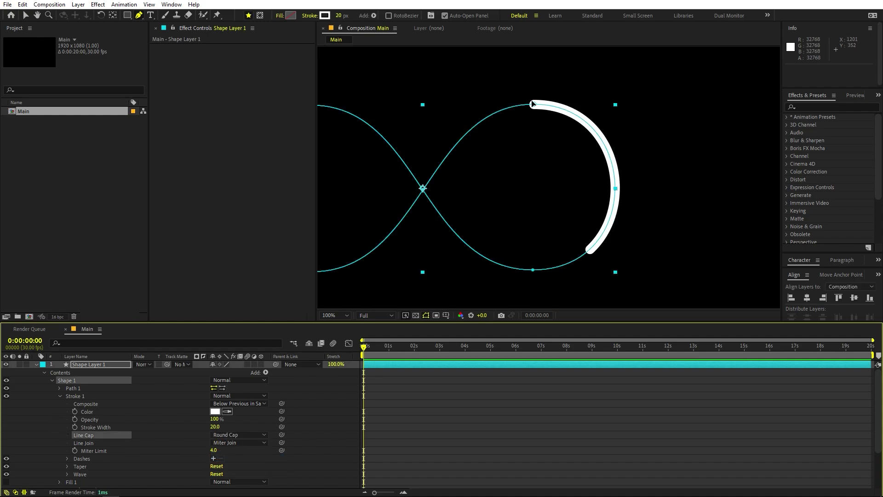
# Expand the Taper group under Stroke 1.
pyautogui.click(56, 433)
pyautogui.scroll(-3, 56, 431)
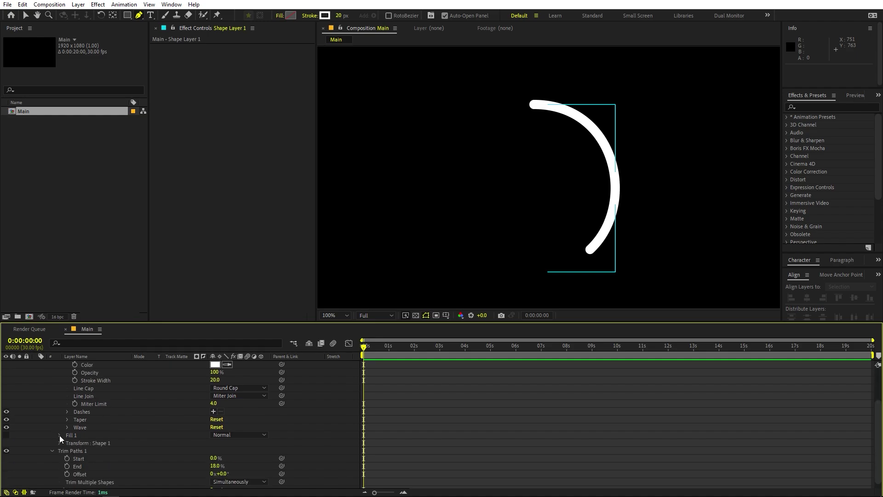
pyautogui.click(84, 421)
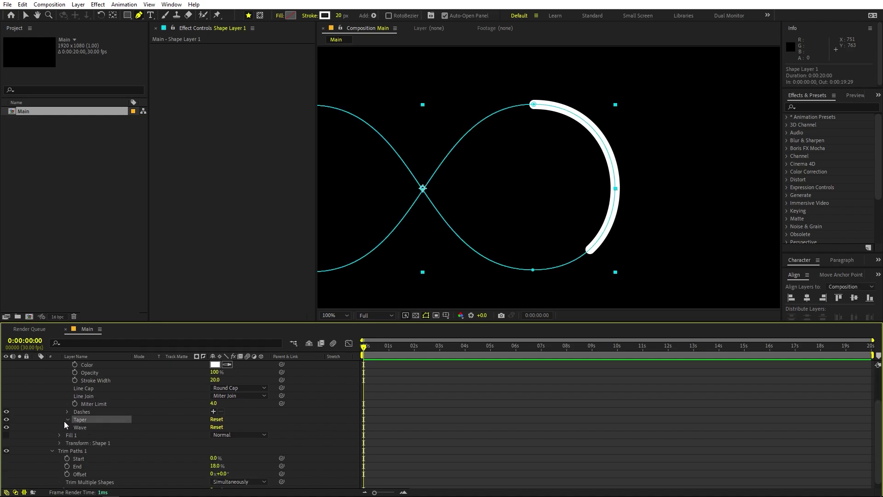
pyautogui.click(64, 421)
pyautogui.click(60, 433)
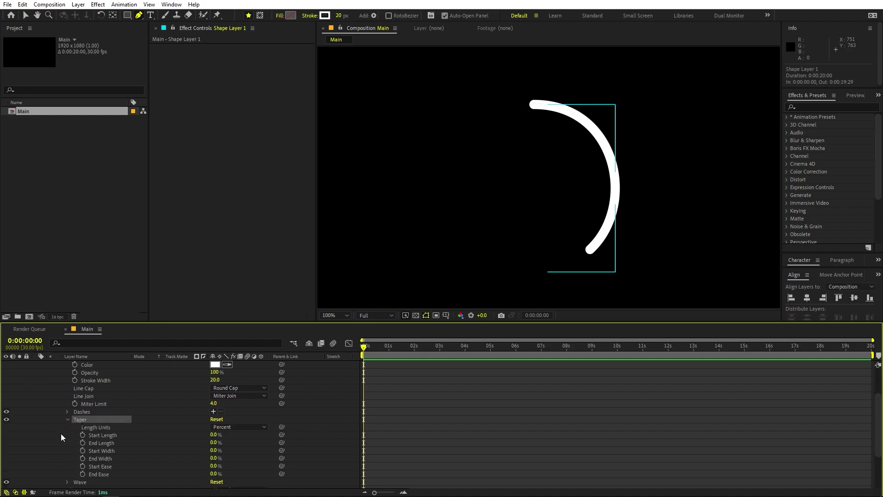
# Set Taper Start Length to 100% so the arc narrows to a point.
pyautogui.click(106, 434)
pyautogui.moveTo(221, 434); pyautogui.dragTo(297, 436)
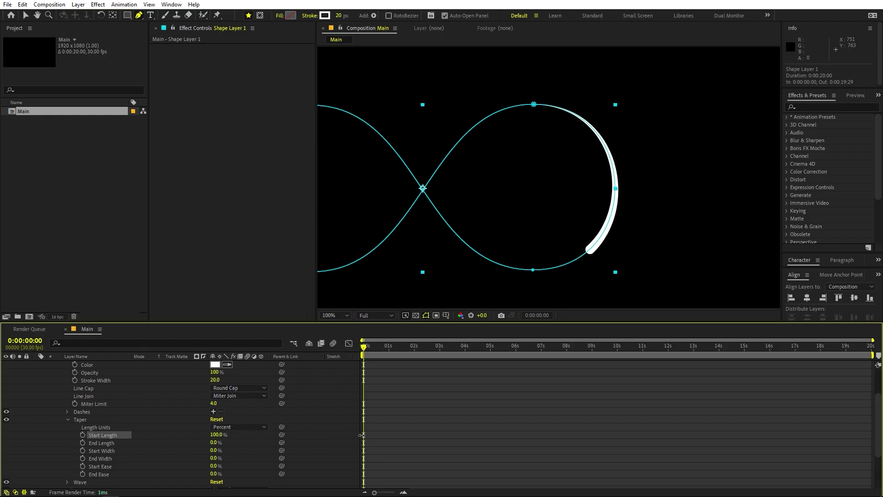
pyautogui.moveTo(372, 435); pyautogui.dragTo(335, 435)
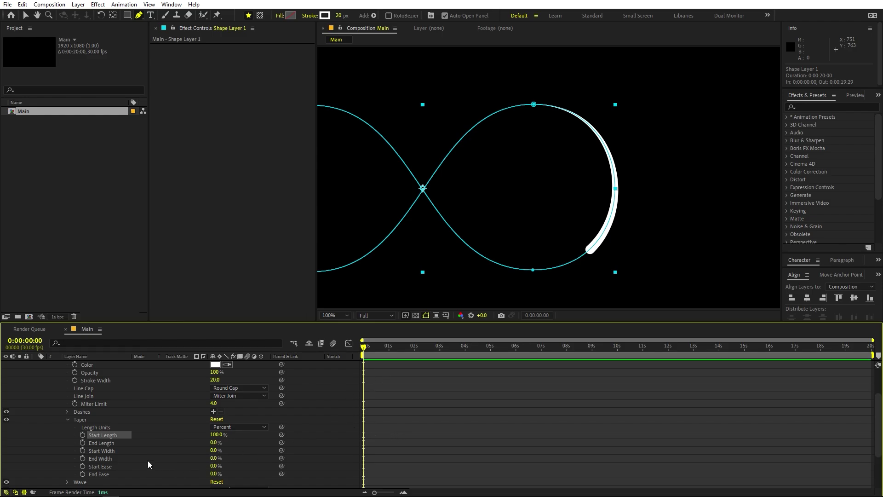
pyautogui.click(32, 462)
pyautogui.scroll(-1, 34, 453)
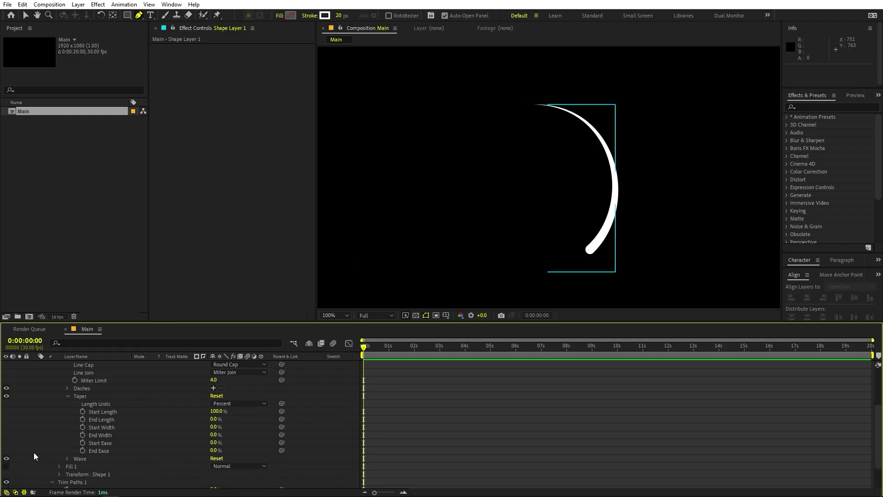
# Try a larger Taper End Length, then reset it to 0%.
pyautogui.click(108, 419)
pyautogui.moveTo(215, 422); pyautogui.dragTo(358, 444)
pyautogui.click(358, 444)
pyautogui.moveTo(218, 421); pyautogui.dragTo(179, 423)
pyautogui.click(161, 433)
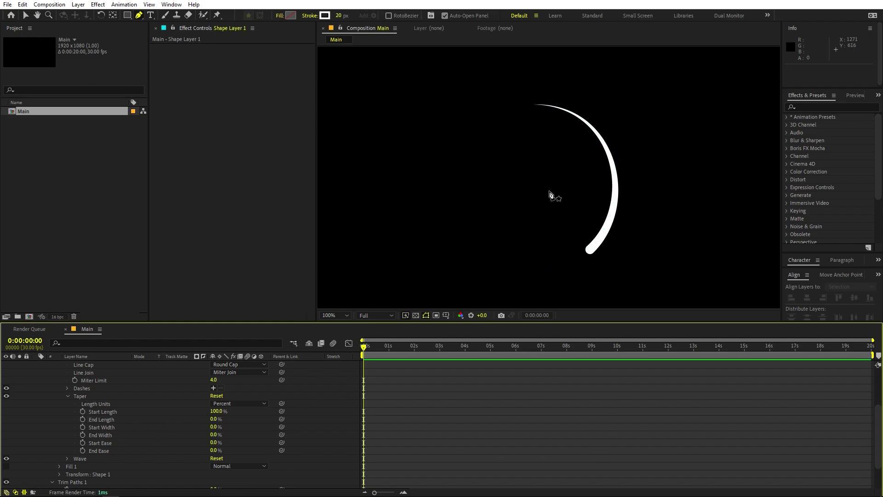
pyautogui.scroll(-3, 129, 448)
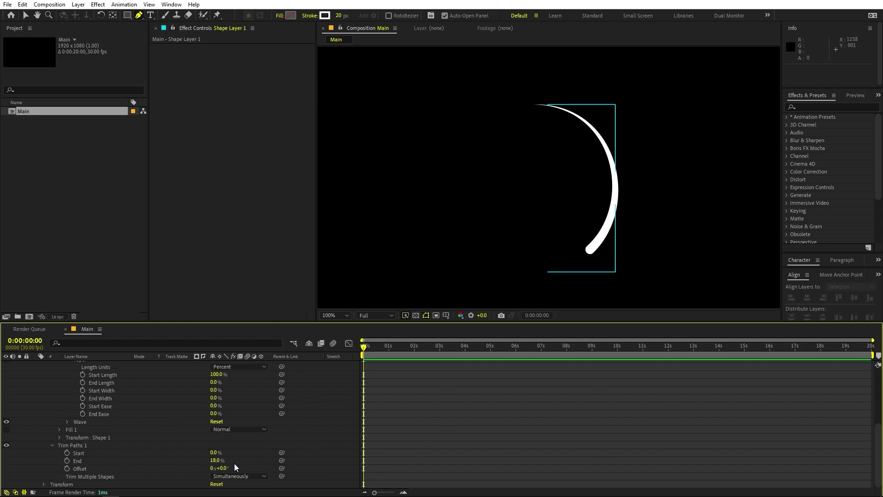
# Try a higher trim Start value, undo it, and fit the composition in the viewer.
pyautogui.moveTo(215, 452)
pyautogui.mouseDown()
pyautogui.moveTo(235, 458)
pyautogui.moveTo(232, 467)
pyautogui.moveTo(428, 459)
pyautogui.mouseUp()
pyautogui.hotkey('ctrl', 'z')
pyautogui.hotkey('ctrl', 'z')
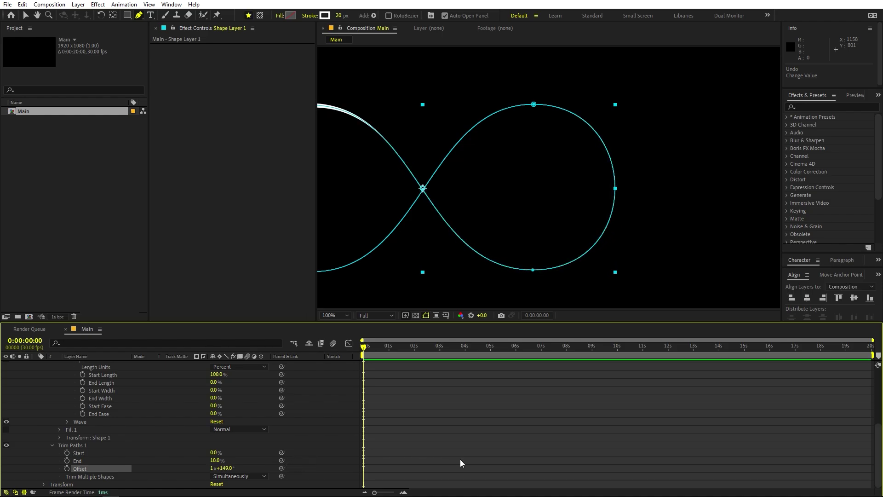
pyautogui.click(331, 316)
pyautogui.click(354, 339)
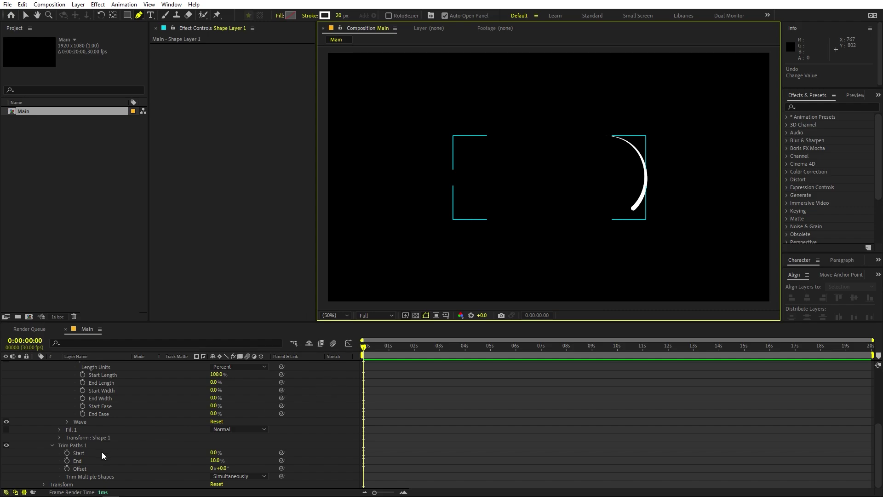
# Keyframe Trim Paths Offset at 0s, then set it to one full rotation (360°) at 3s.
pyautogui.click(67, 469)
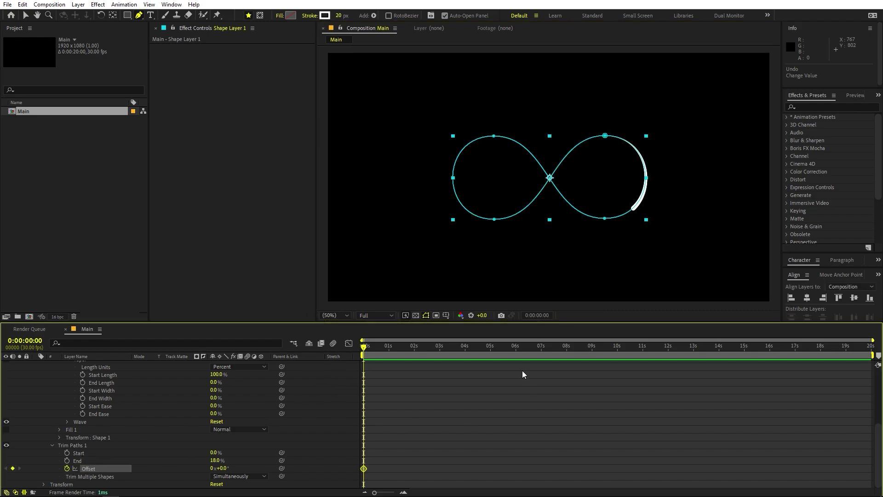
pyautogui.moveTo(419, 346); pyautogui.dragTo(439, 352)
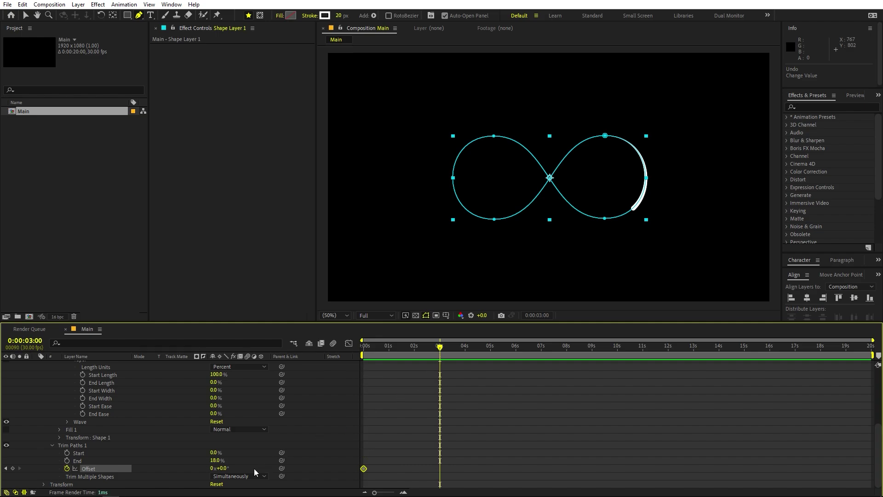
pyautogui.moveTo(225, 467); pyautogui.dragTo(343, 448)
pyautogui.click(229, 468)
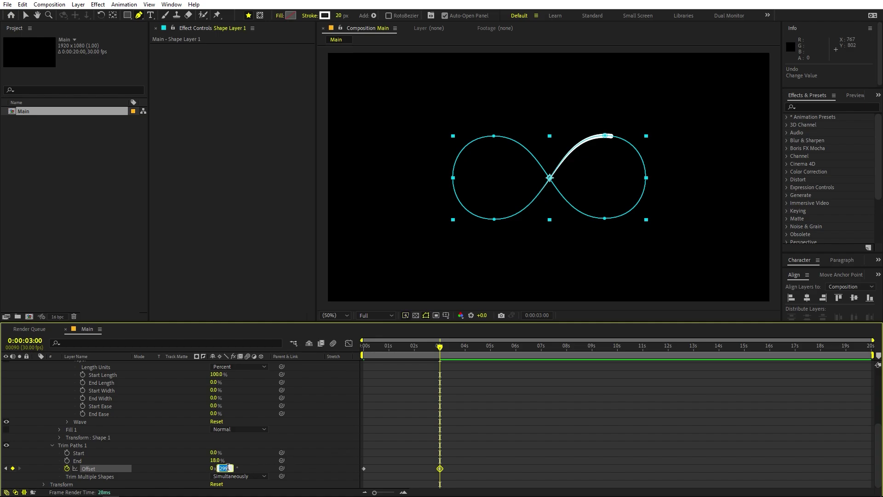
pyautogui.write('360')
pyautogui.press('Return')
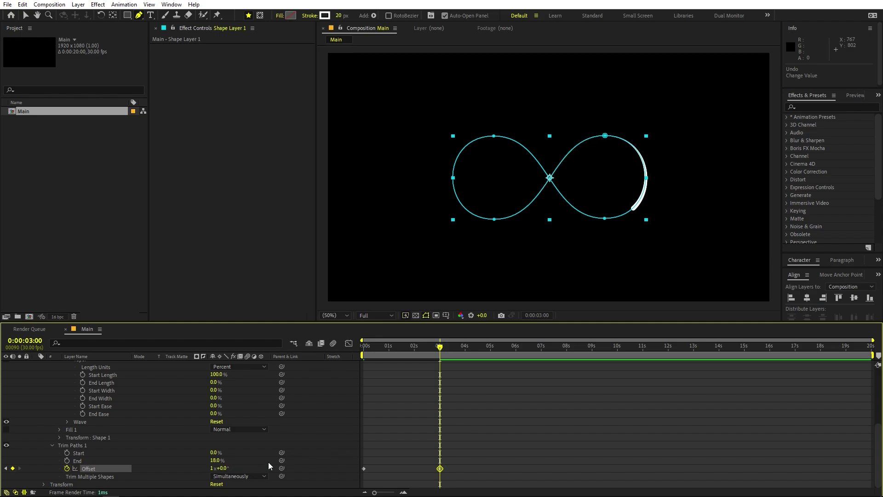
# End the work area at 3 seconds and preview the animation.
pyautogui.press('n')
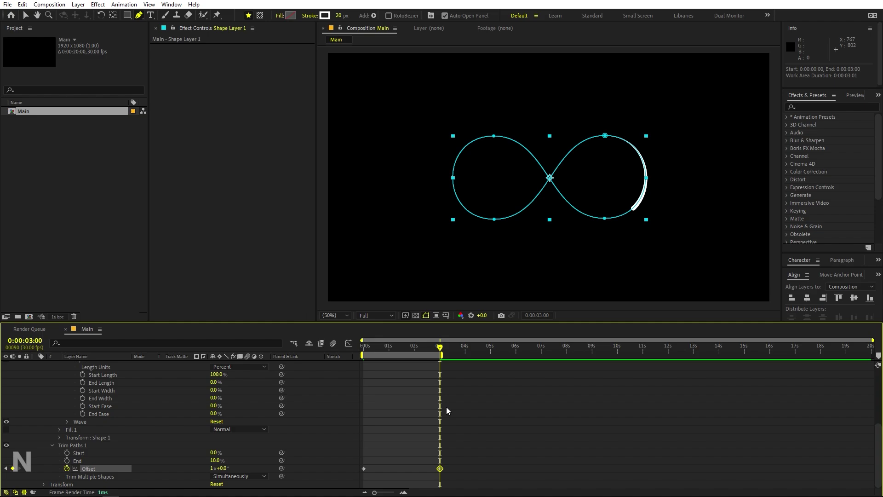
pyautogui.moveTo(375, 493); pyautogui.dragTo(390, 492)
pyautogui.press('space')
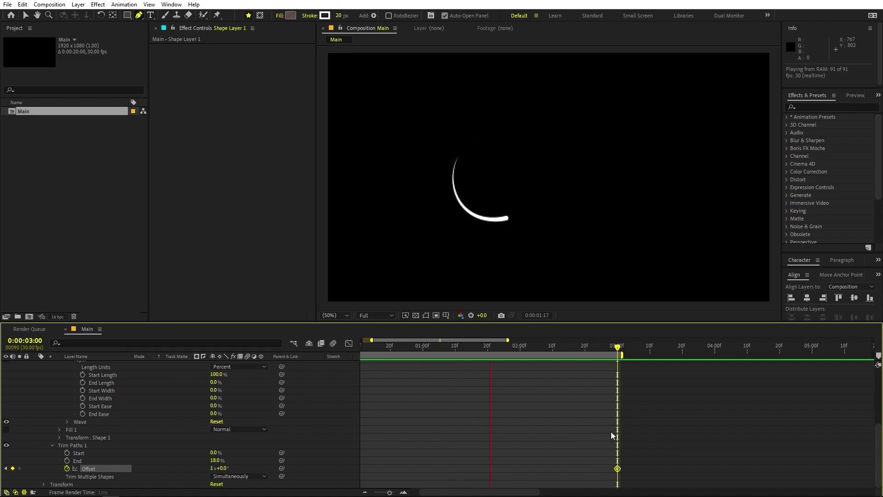
# Easy-ease both Offset keyframes and strengthen the easing in the speed graph.
pyautogui.moveTo(648, 462); pyautogui.dragTo(276, 477)
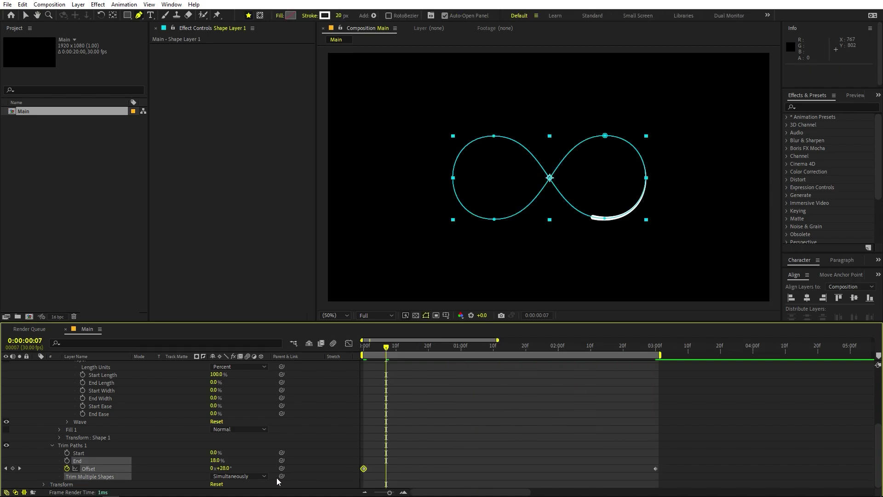
pyautogui.press('F9')
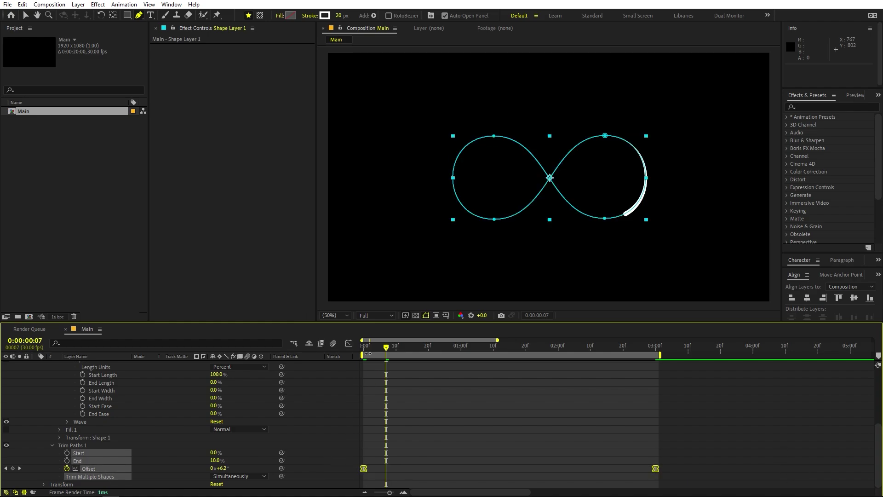
pyautogui.click(348, 344)
pyautogui.moveTo(759, 449); pyautogui.dragTo(360, 474)
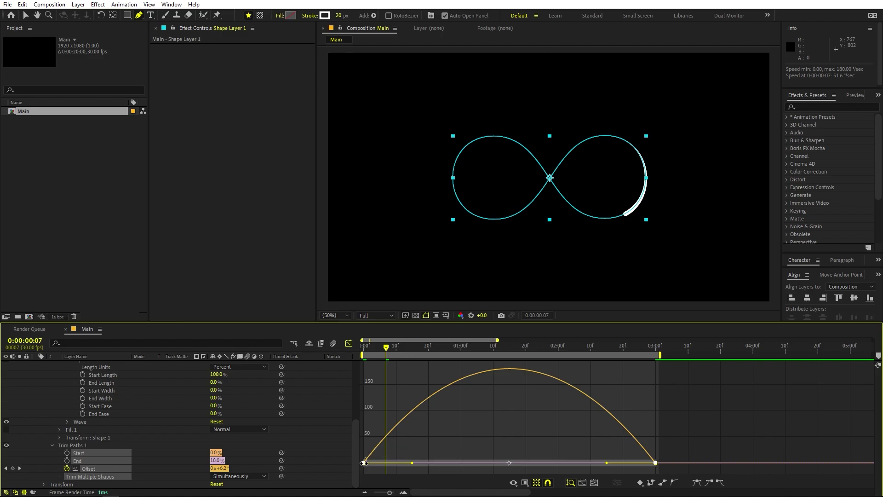
pyautogui.press('v')
pyautogui.click(400, 462)
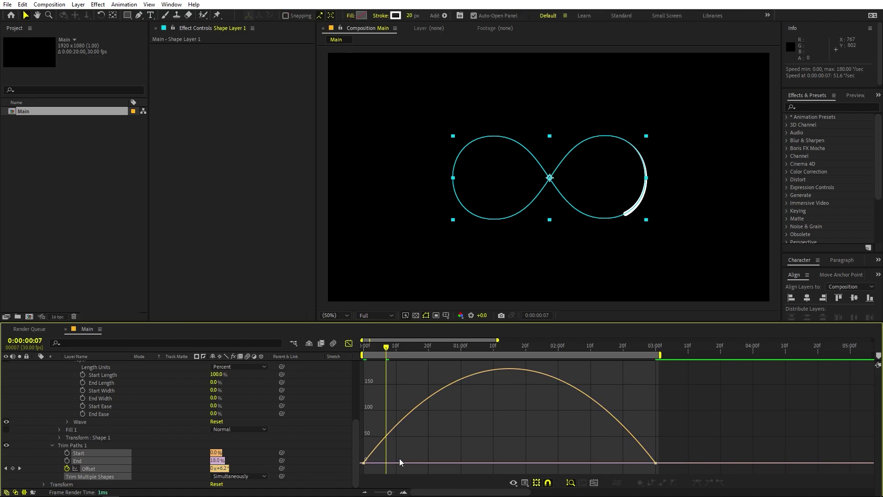
pyautogui.click(364, 465)
pyautogui.moveTo(364, 466); pyautogui.dragTo(364, 459)
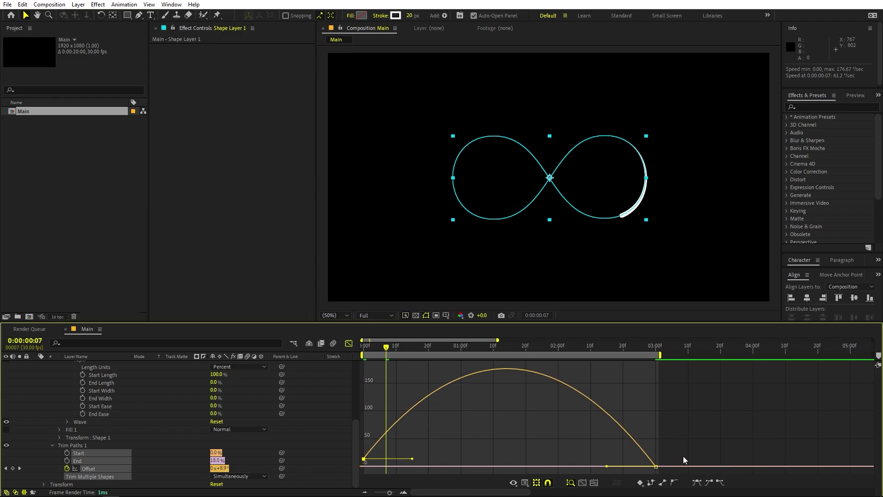
pyautogui.moveTo(656, 465); pyautogui.dragTo(656, 458)
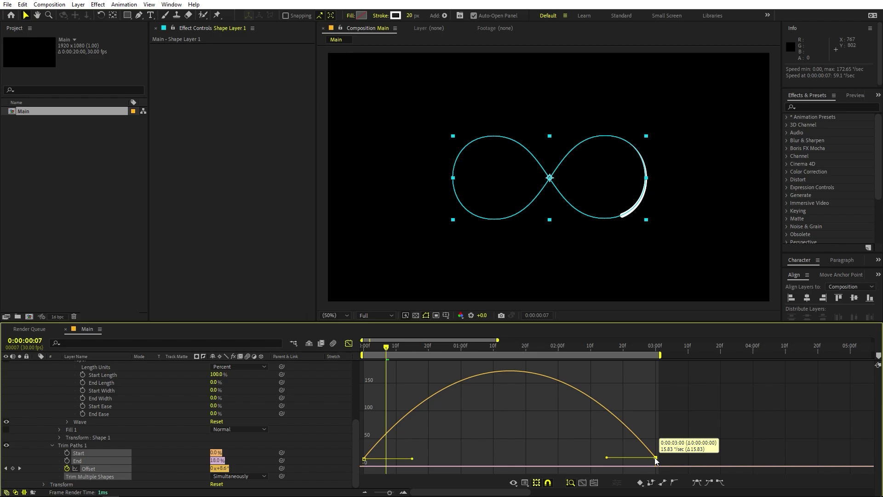
# Move the work-area end to 2:28, preview the loop, and return to keyframe view.
pyautogui.press('Home')
pyautogui.press('space')
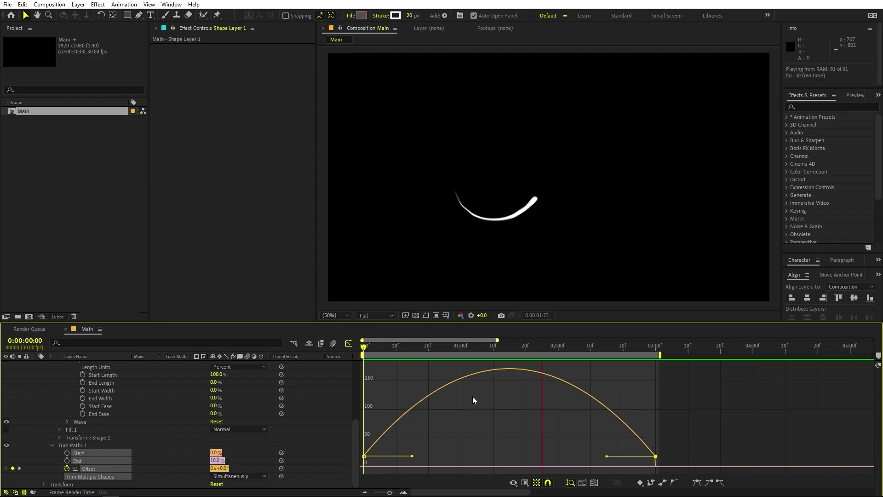
pyautogui.click(661, 354)
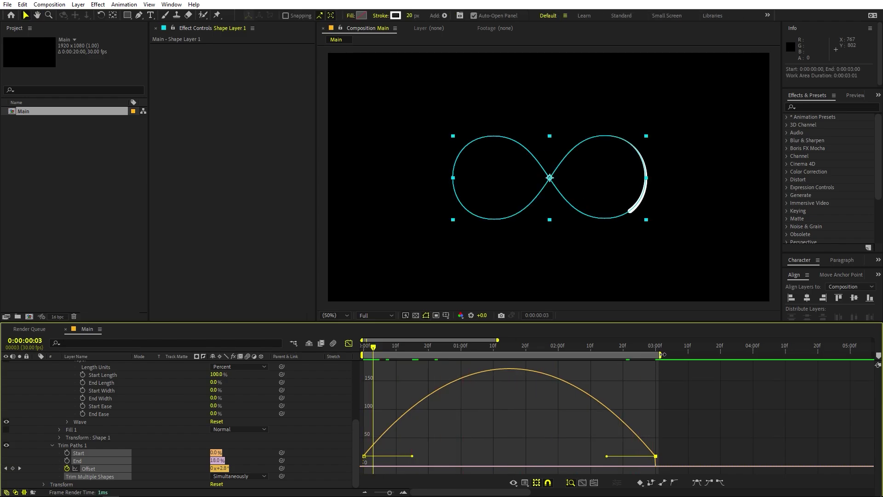
pyautogui.moveTo(663, 354); pyautogui.dragTo(655, 355)
pyautogui.press('space')
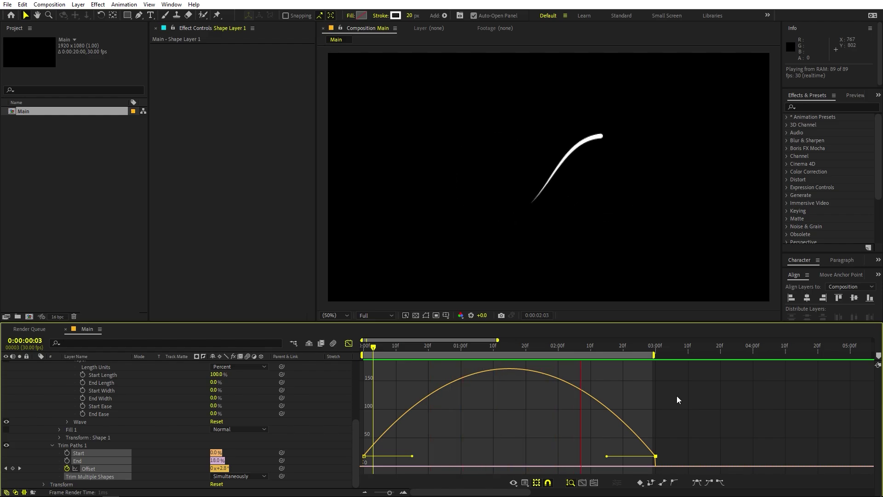
pyautogui.press('space')
pyautogui.click(348, 344)
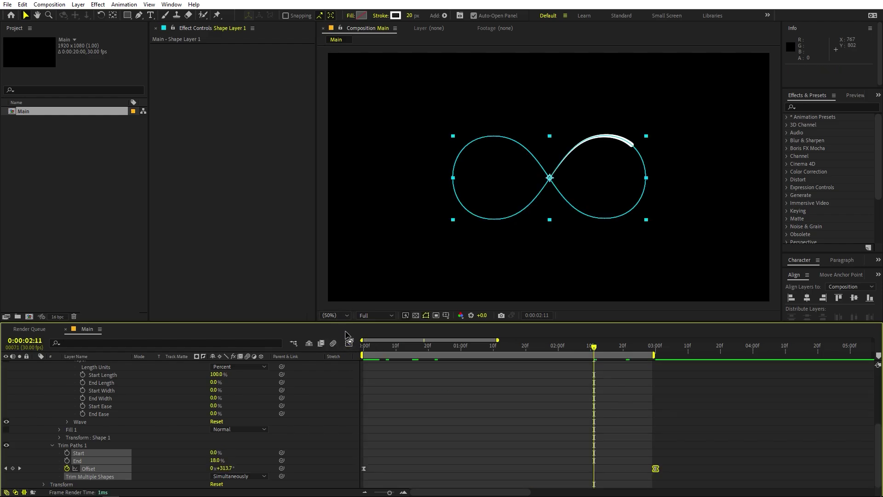
# Thicken the comet shape layer's stroke width to 30 px.
pyautogui.scroll(5, 73, 414)
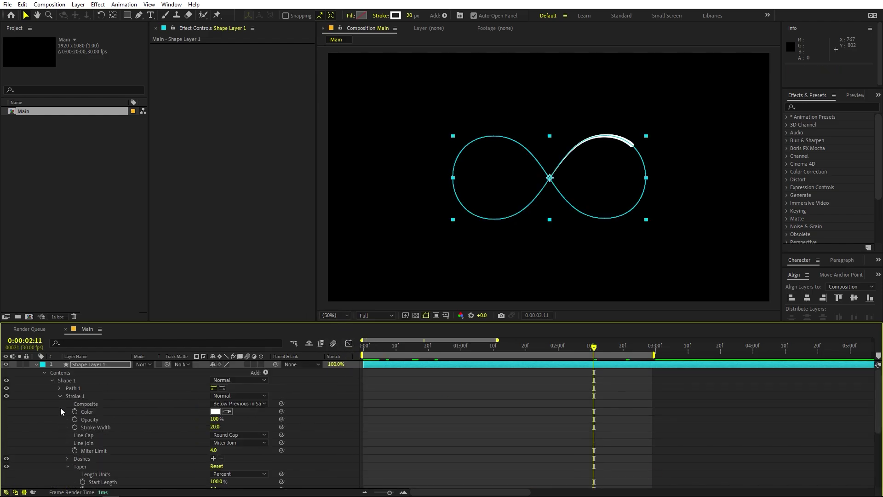
pyautogui.click(35, 364)
pyautogui.click(381, 432)
pyautogui.click(338, 315)
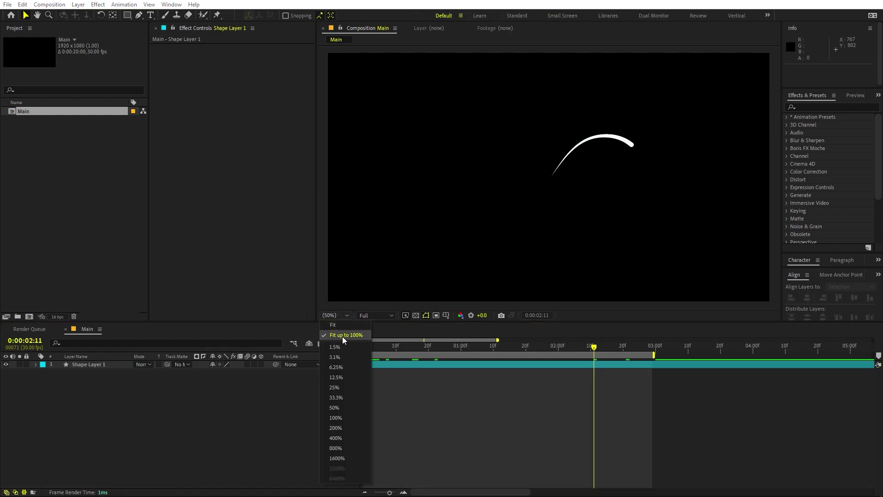
pyautogui.click(343, 335)
pyautogui.click(78, 363)
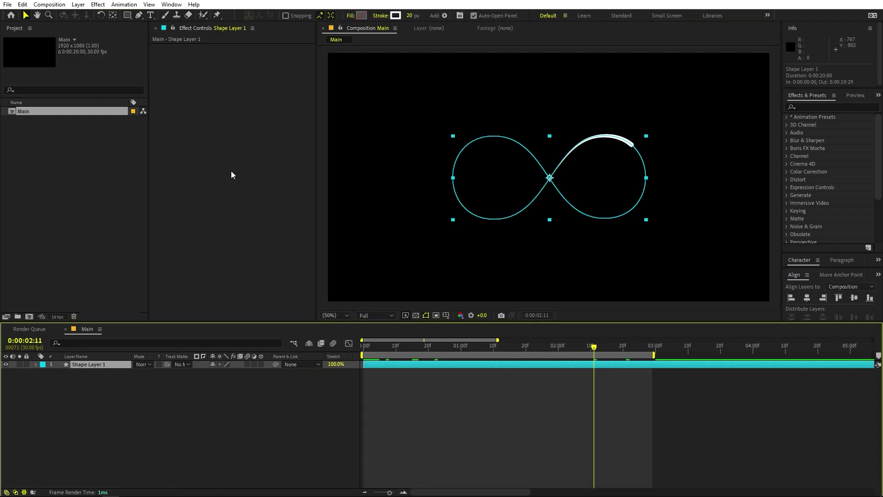
pyautogui.moveTo(409, 16)
pyautogui.mouseDown()
pyautogui.moveTo(460, 17)
pyautogui.moveTo(412, 18)
pyautogui.mouseUp()
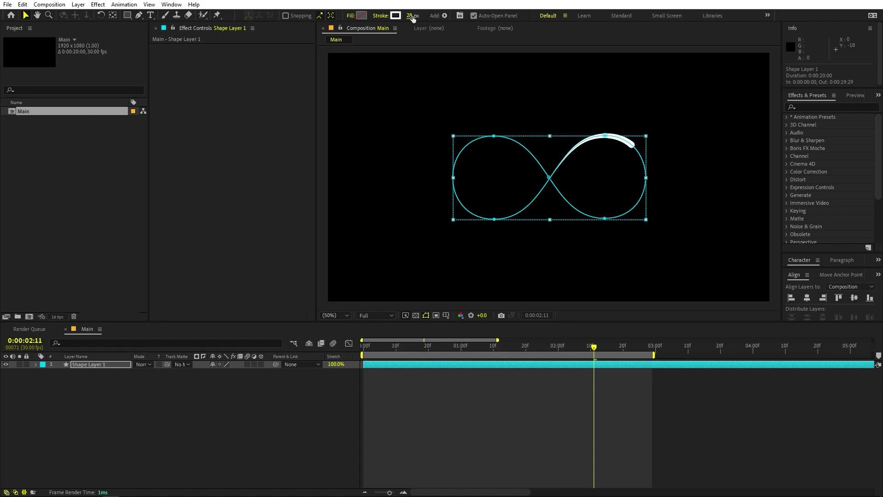
# Set the comet's Trim Paths End to 20% to lengthen the trail.
pyautogui.press('F2')
pyautogui.click(36, 365)
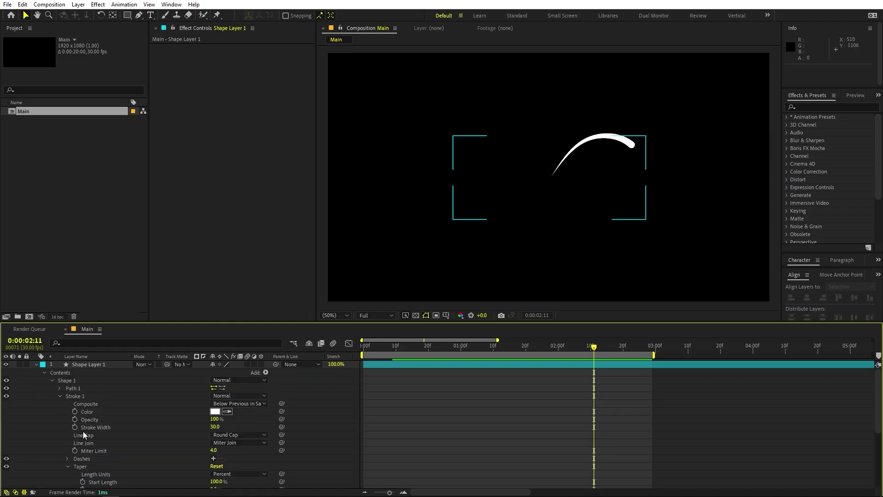
pyautogui.scroll(-5, 39, 434)
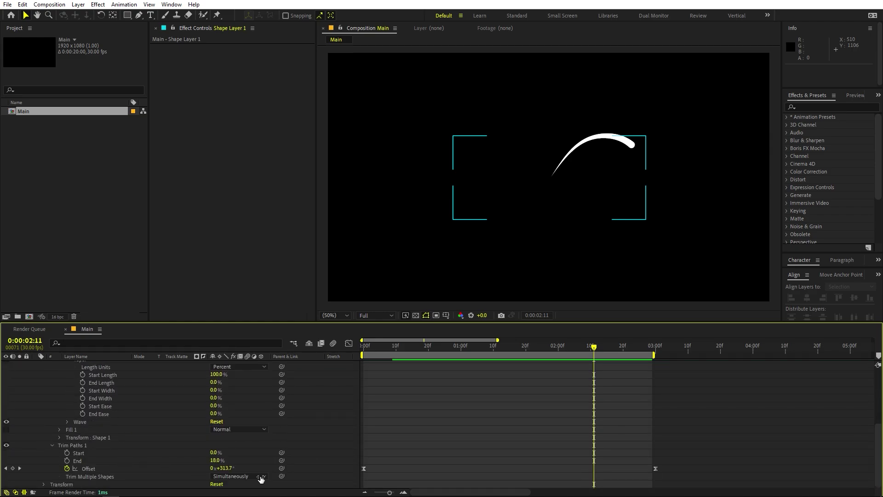
pyautogui.moveTo(216, 461); pyautogui.dragTo(237, 458)
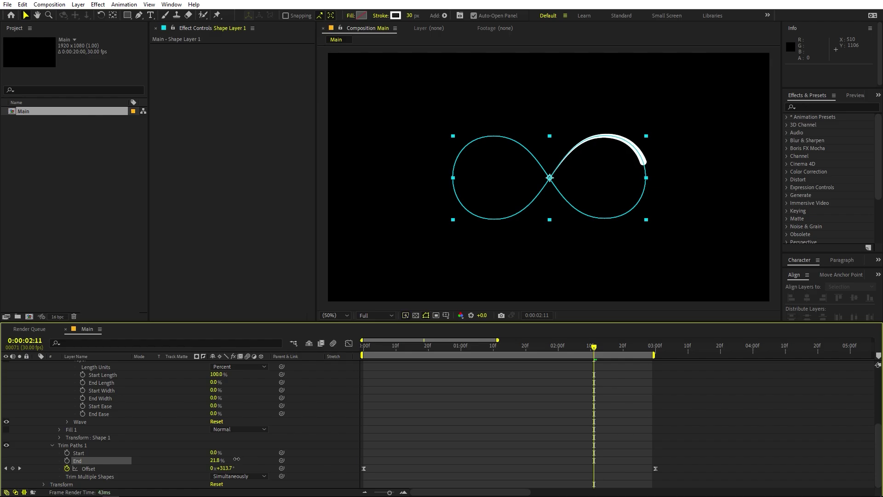
pyautogui.click(217, 460)
pyautogui.write('20')
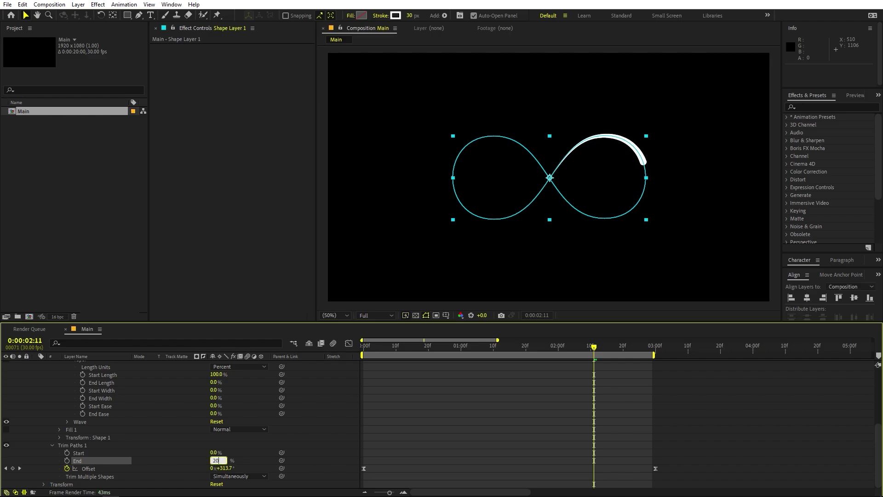
pyautogui.click(482, 456)
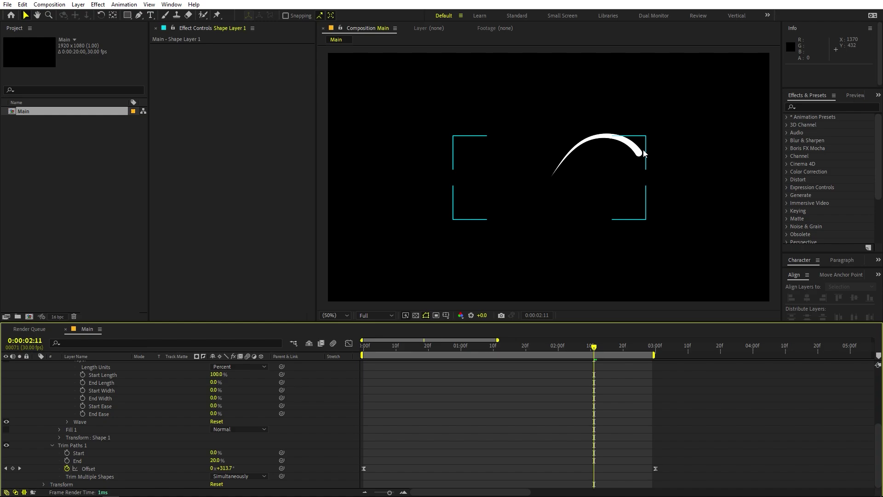
pyautogui.scroll(5, 114, 396)
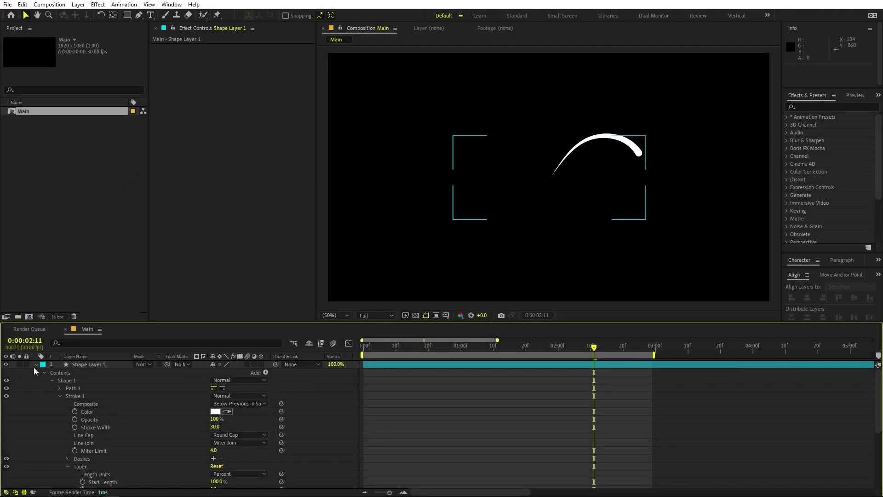
# Apply the Fill effect from Effects & Presets to the comet shape layer.
pyautogui.click(36, 364)
pyautogui.click(89, 423)
pyautogui.click(97, 365)
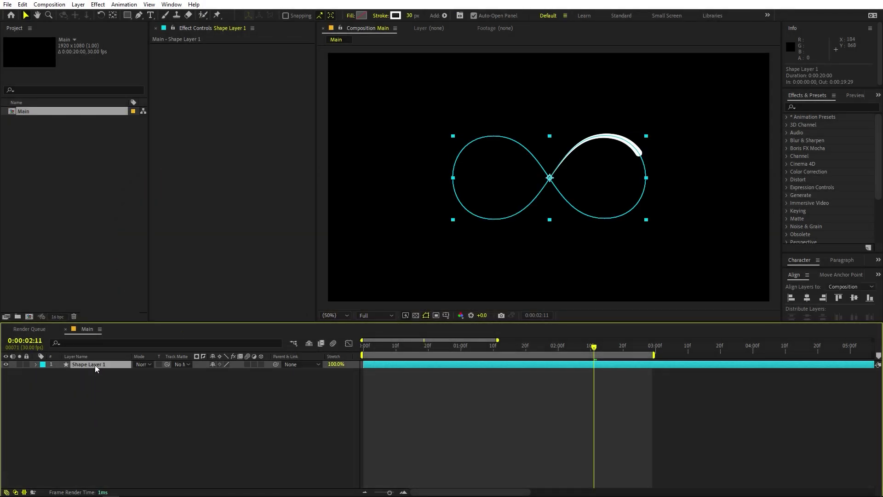
pyautogui.click(823, 107)
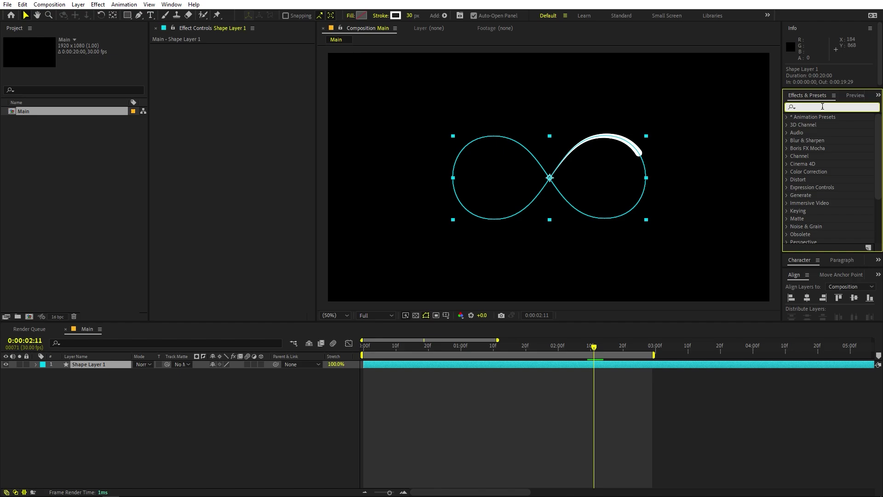
pyautogui.write('fill')
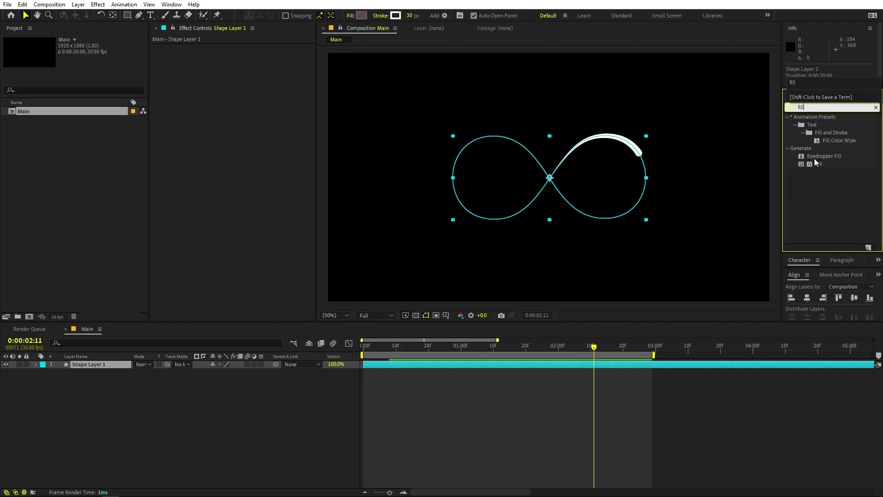
pyautogui.moveTo(815, 161)
pyautogui.mouseDown()
pyautogui.moveTo(603, 137)
pyautogui.moveTo(619, 139)
pyautogui.mouseUp()
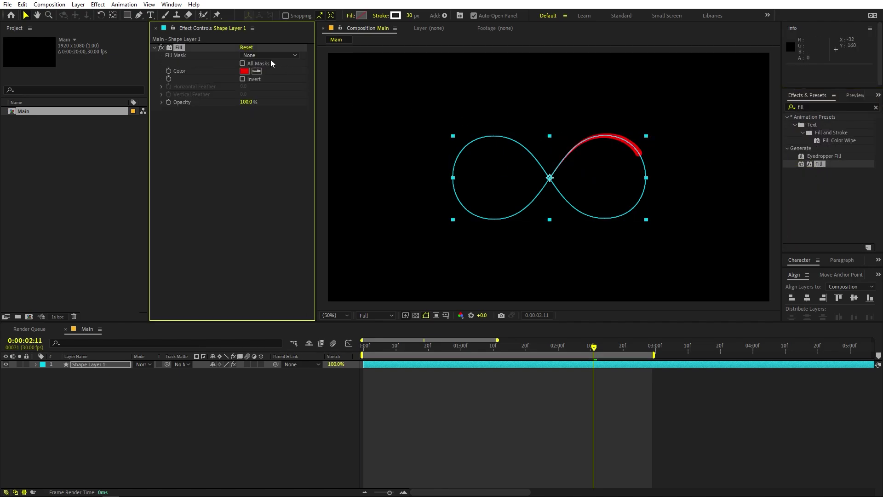
# Set the Fill effect colour to vivid blue #0088C7.
pyautogui.click(244, 71)
pyautogui.moveTo(197, 187); pyautogui.dragTo(211, 176)
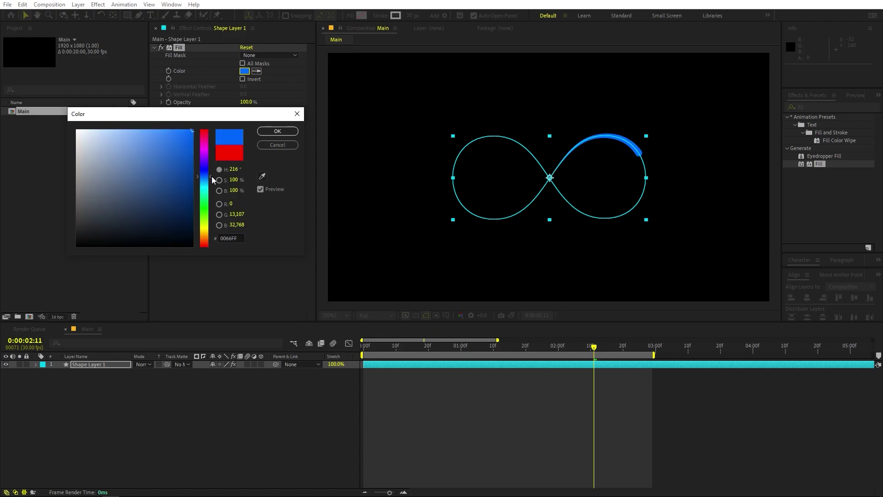
pyautogui.click(192, 179)
pyautogui.click(212, 181)
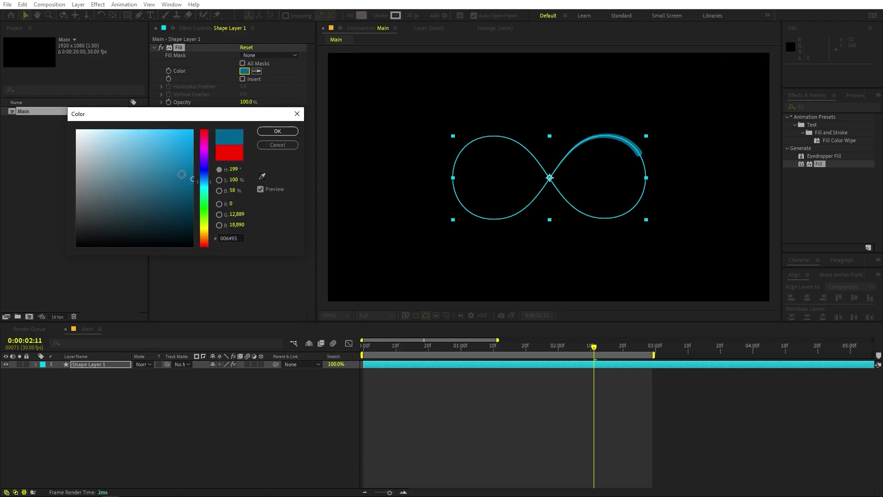
pyautogui.click(192, 164)
pyautogui.moveTo(217, 163); pyautogui.dragTo(224, 154)
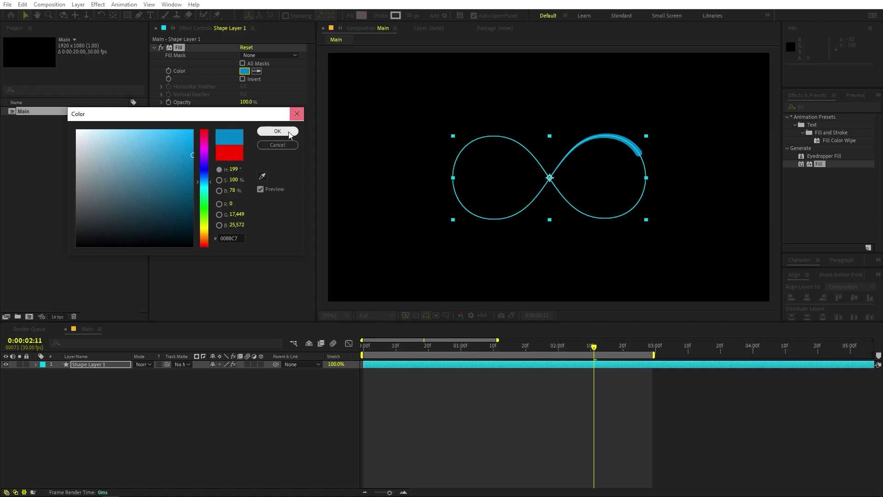
pyautogui.click(297, 113)
# Duplicate the comet shape layer with Ctrl+D, creating Shape Layer 2.
pyautogui.click(212, 423)
pyautogui.scroll(2, 630, 166)
pyautogui.scroll(2, 630, 162)
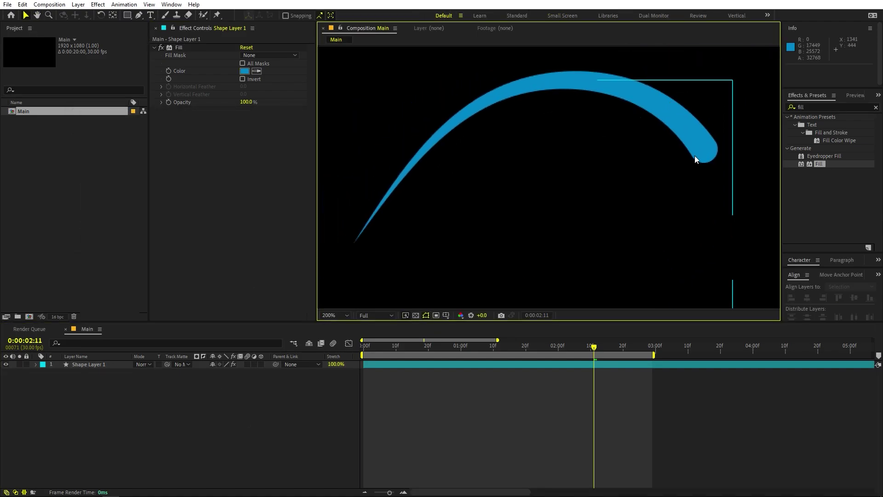
pyautogui.click(96, 362)
pyautogui.hotkey('ctrl', 'd')
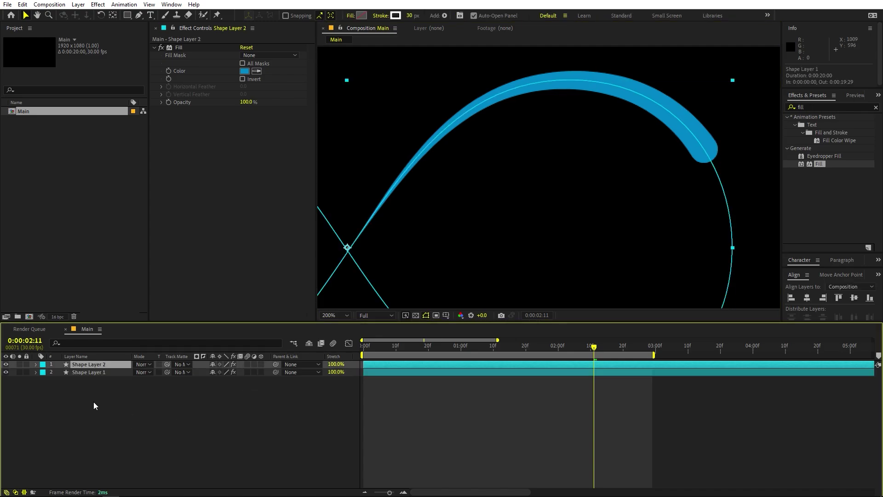
# Remove the taper from Shape Layer 2's stroke.
pyautogui.click(36, 364)
pyautogui.click(43, 372)
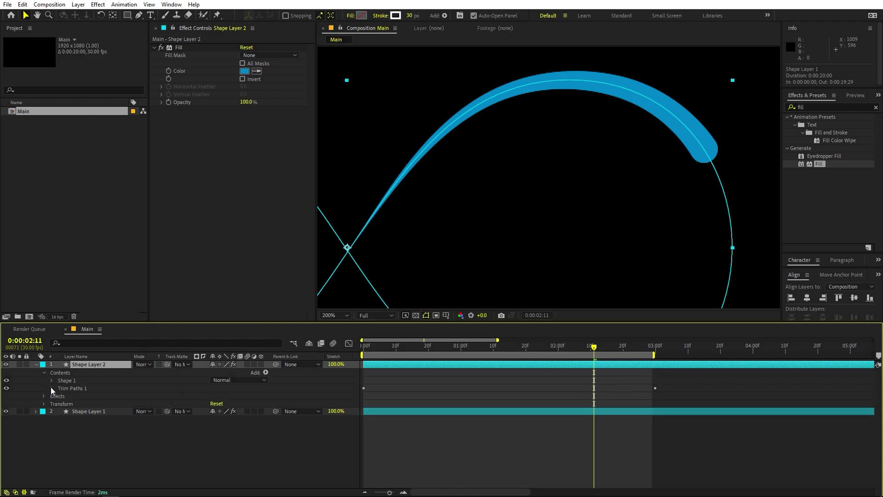
pyautogui.click(51, 381)
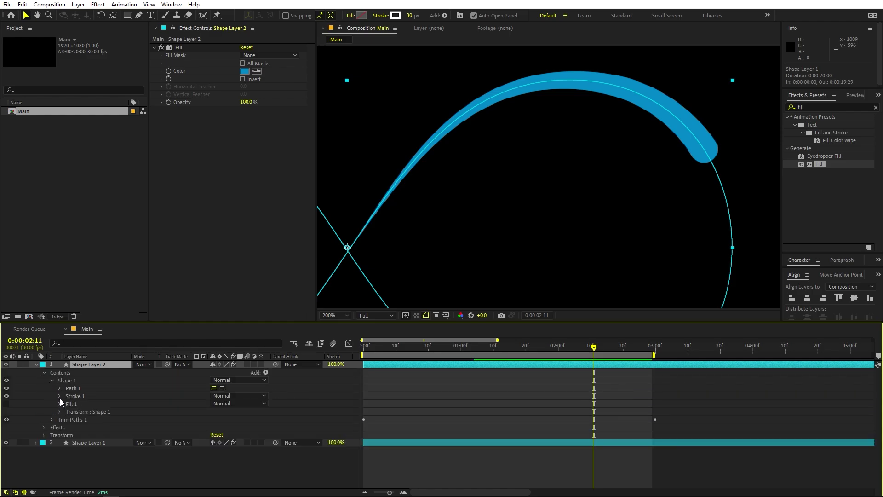
pyautogui.click(58, 396)
pyautogui.scroll(-1, 45, 417)
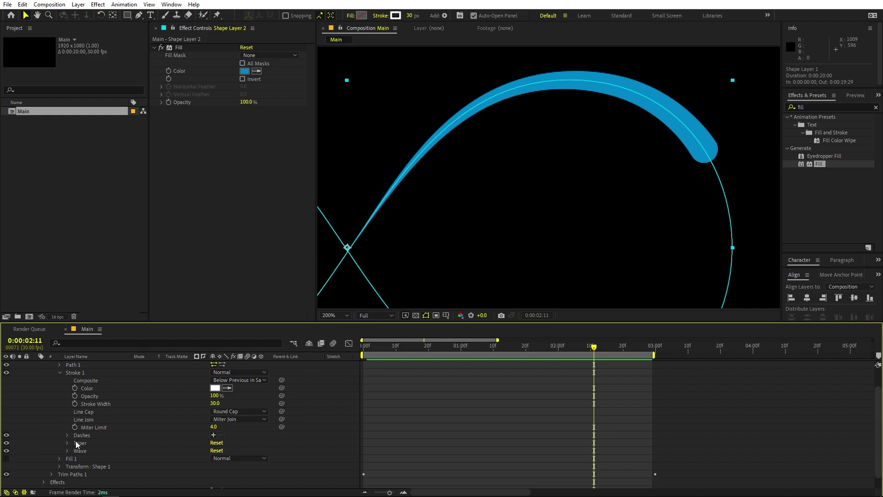
pyautogui.click(218, 442)
pyautogui.scroll(1, 152, 431)
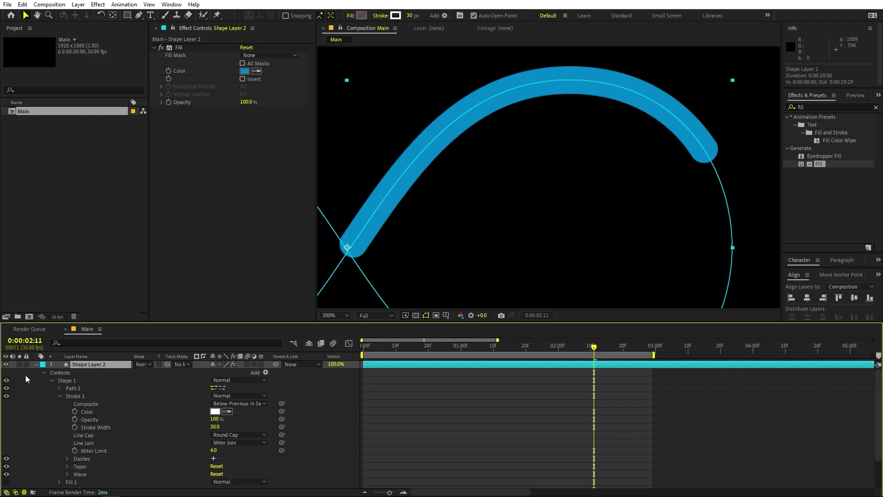
# Expose Shape Layer 2's Trim Paths values and try a different trim length, then revert it.
pyautogui.click(36, 364)
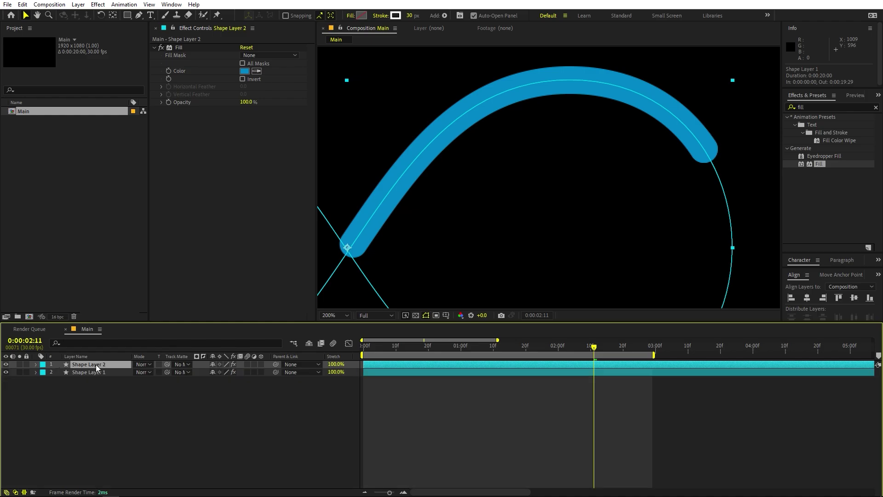
pyautogui.click(35, 364)
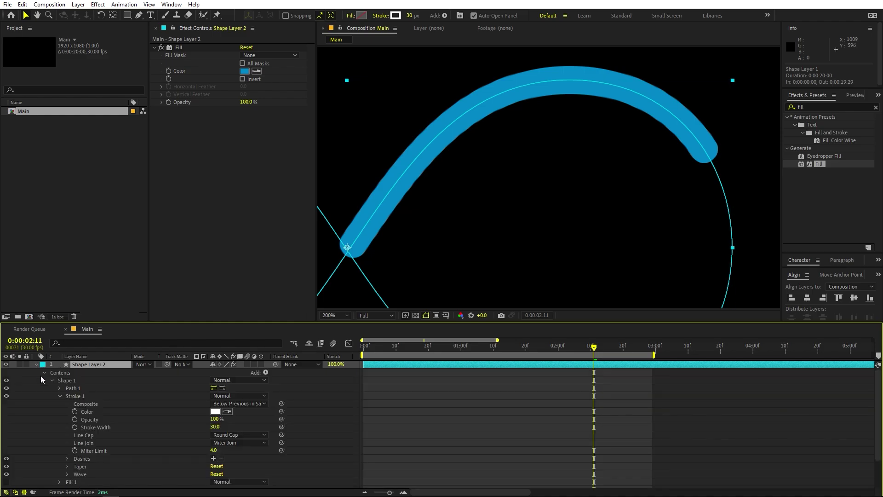
pyautogui.click(60, 396)
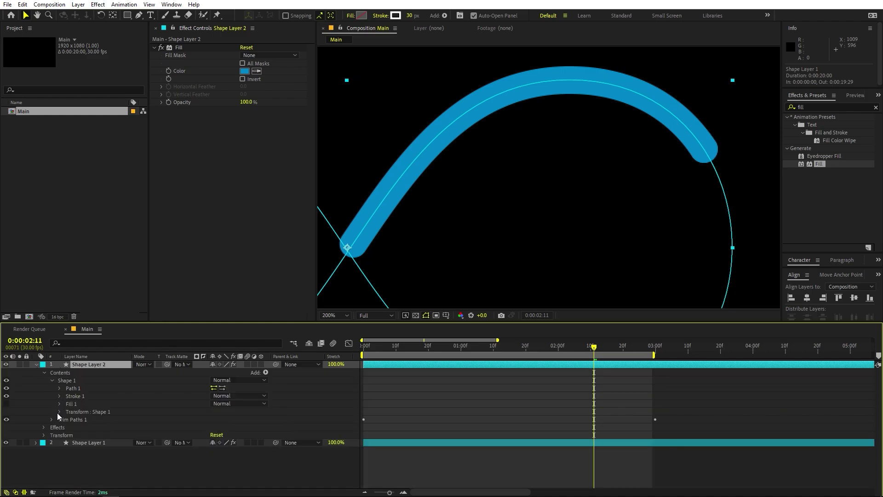
pyautogui.click(52, 419)
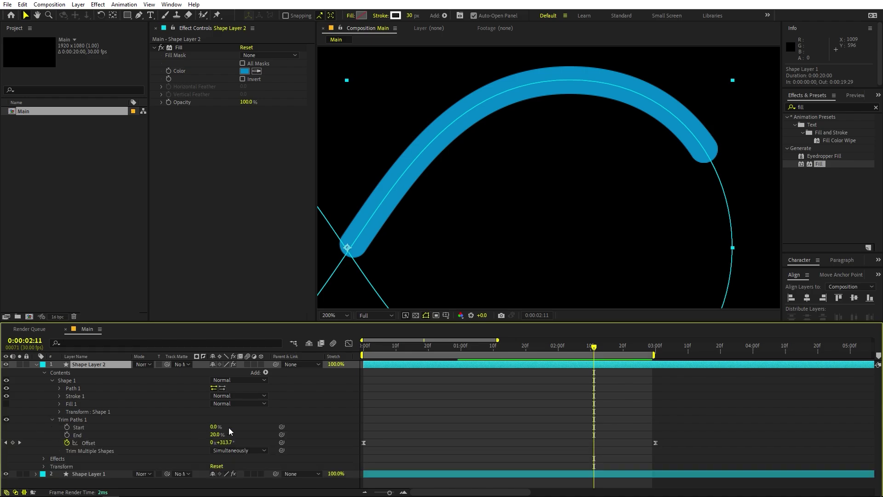
pyautogui.moveTo(214, 437)
pyautogui.mouseDown()
pyautogui.moveTo(206, 435)
pyautogui.moveTo(301, 420)
pyautogui.moveTo(285, 421)
pyautogui.mouseUp()
pyautogui.hotkey('ctrl', 'z')
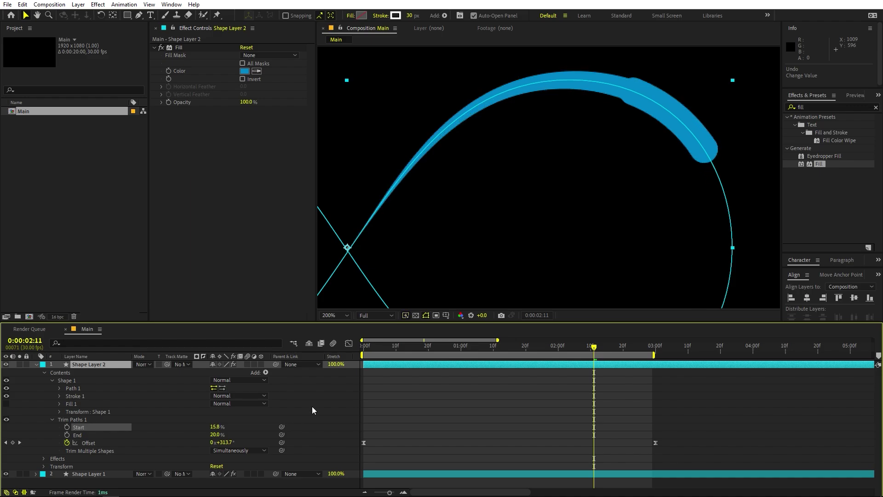
# Change Shape Layer 2's Fill colour to bright light cyan #19FCFF.
pyautogui.click(244, 71)
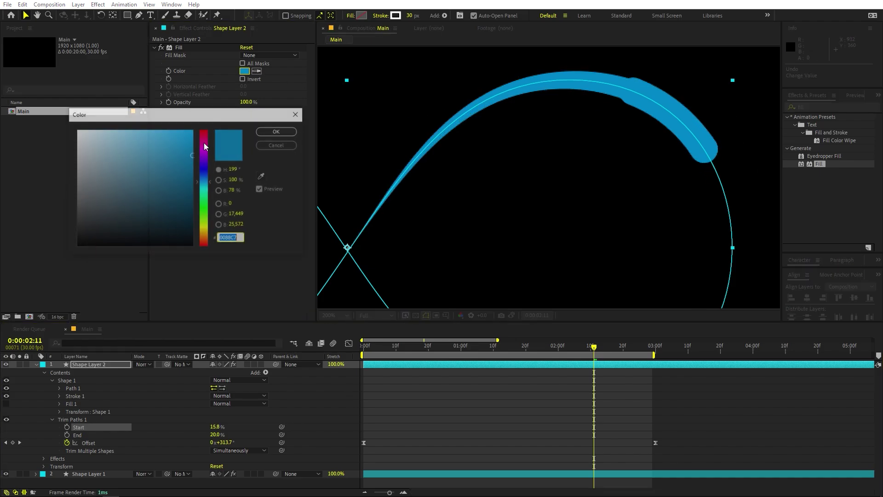
pyautogui.moveTo(193, 152)
pyautogui.mouseDown()
pyautogui.moveTo(182, 103)
pyautogui.moveTo(186, 110)
pyautogui.mouseUp()
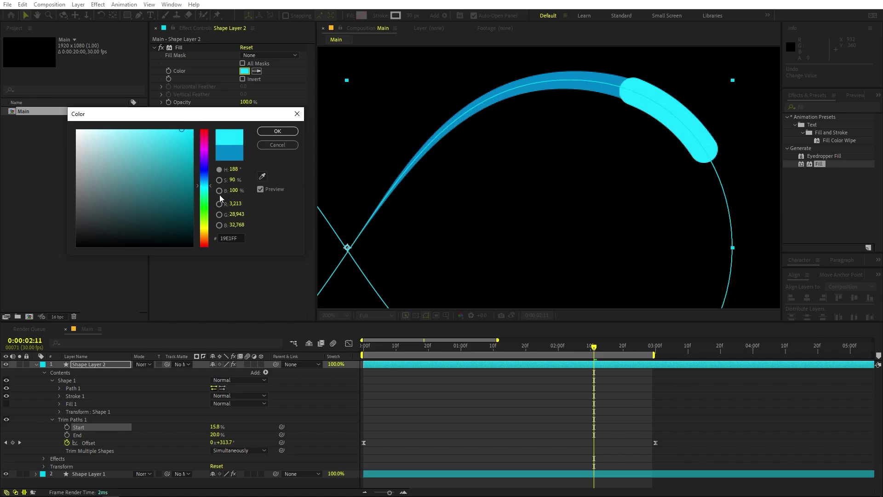
pyautogui.moveTo(213, 185); pyautogui.dragTo(212, 189)
pyautogui.click(277, 131)
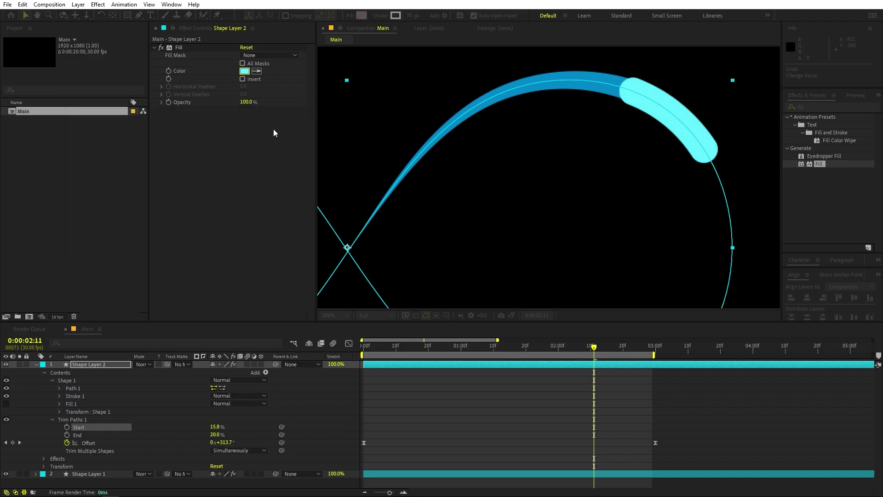
# Widen Shape Layer 2's stroke to 51 px, matte it to Shape Layer 1, and unhide Shape Layer 1.
pyautogui.moveTo(410, 16); pyautogui.dragTo(419, 16)
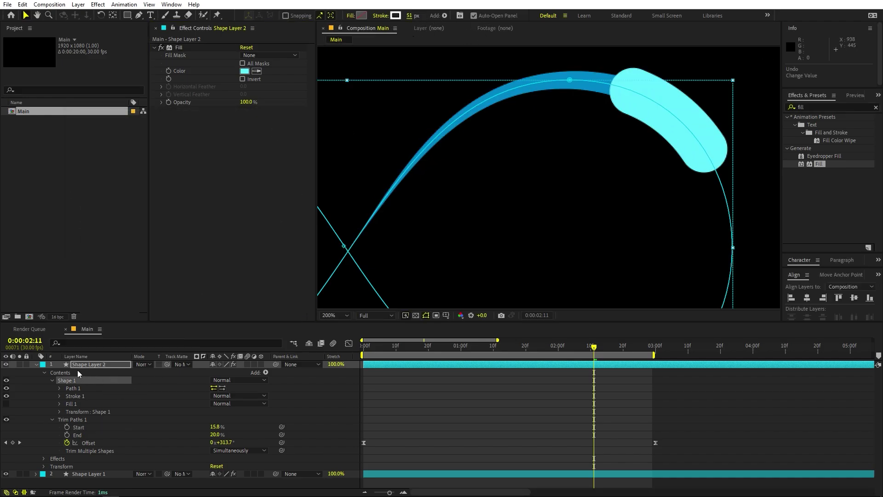
pyautogui.click(36, 364)
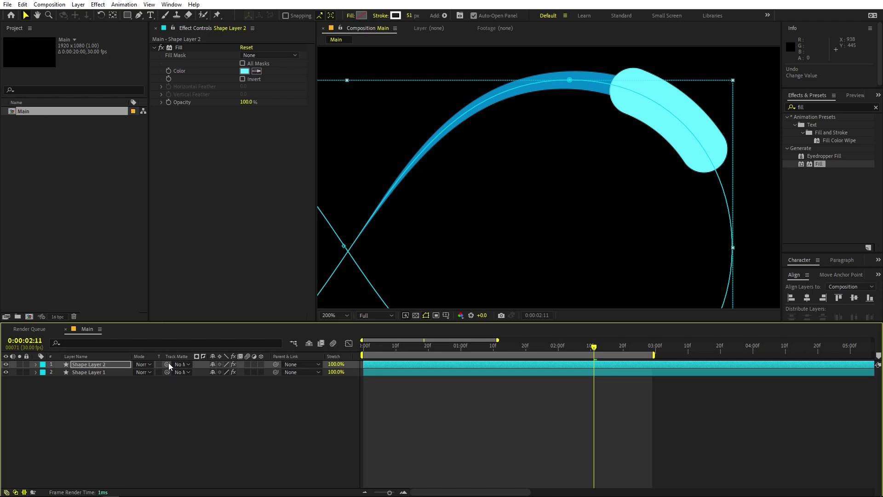
pyautogui.moveTo(167, 366); pyautogui.dragTo(82, 377)
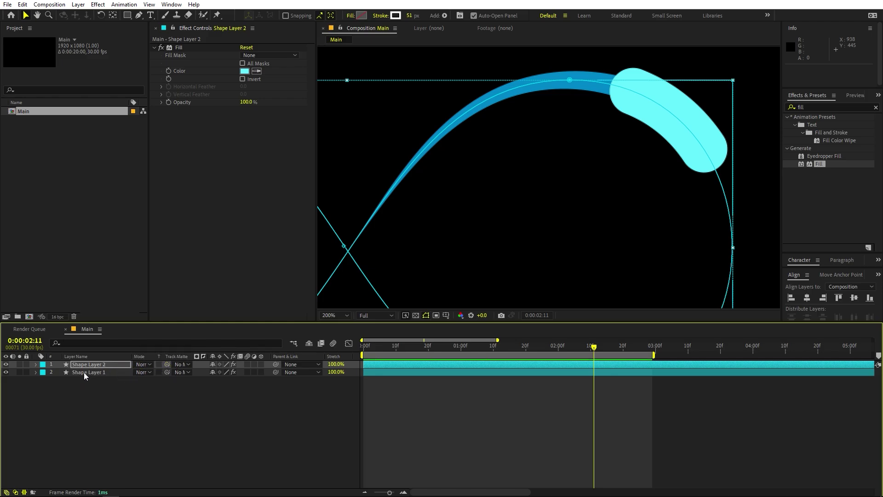
pyautogui.moveTo(85, 372)
pyautogui.mouseDown()
pyautogui.moveTo(83, 362)
pyautogui.moveTo(98, 382)
pyautogui.moveTo(101, 371)
pyautogui.mouseUp()
pyautogui.click(103, 365)
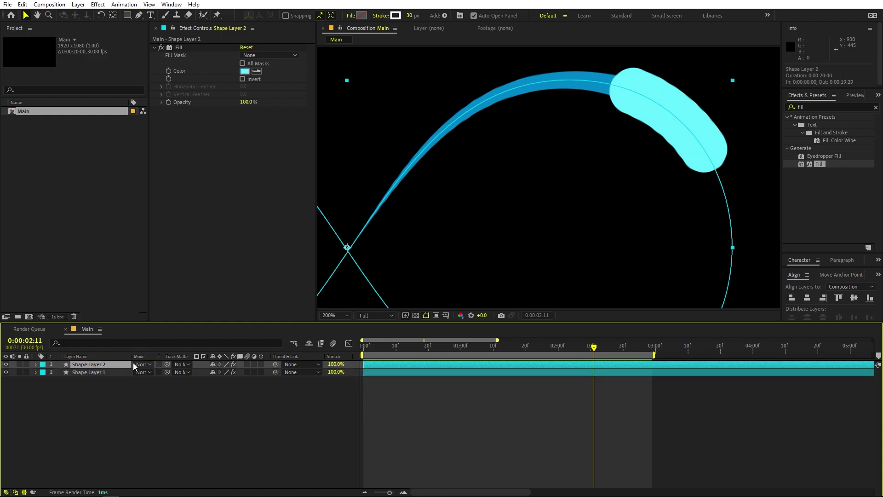
pyautogui.moveTo(167, 364); pyautogui.dragTo(98, 374)
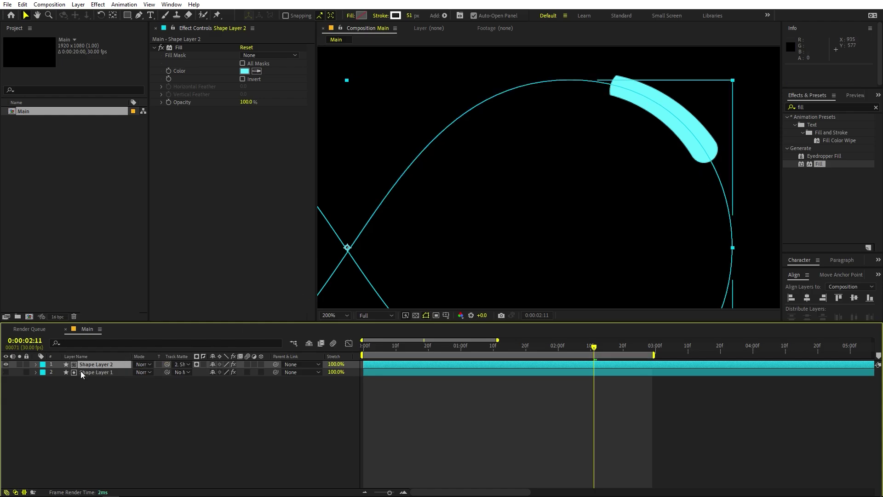
pyautogui.click(5, 372)
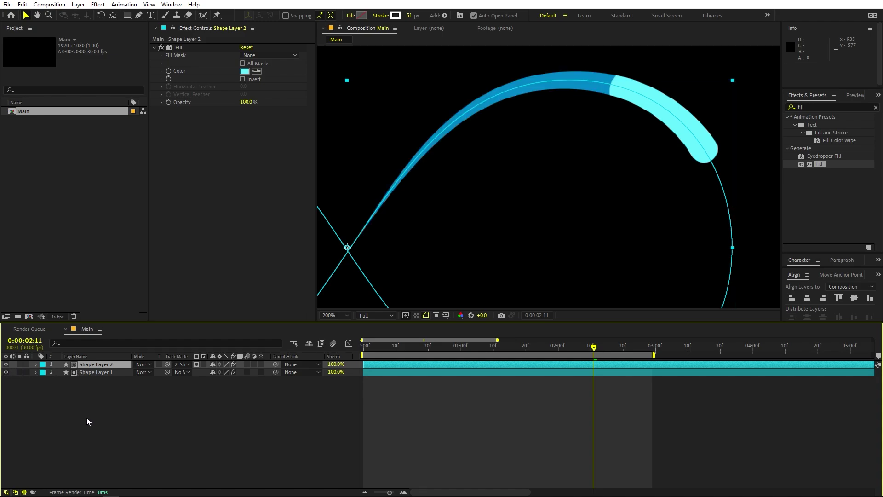
# Apply a Gaussian Blur effect to Shape Layer 2.
pyautogui.click(87, 417)
pyautogui.click(112, 364)
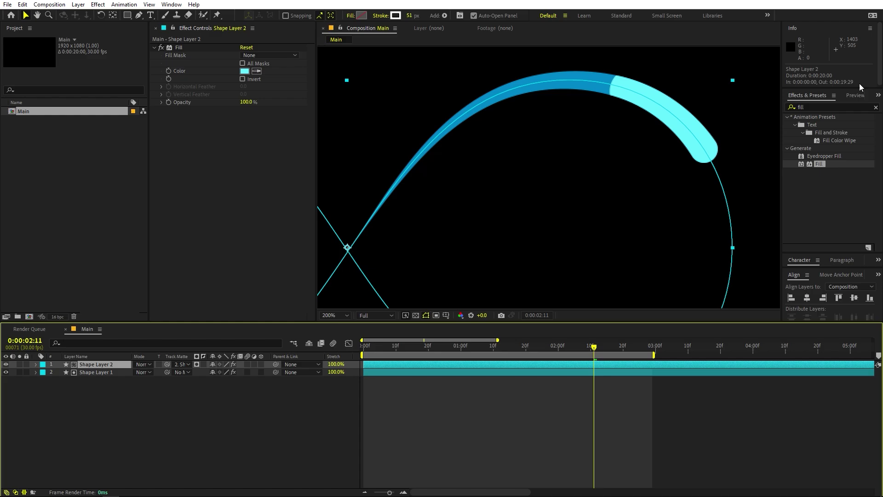
pyautogui.click(817, 107)
pyautogui.press('BackSpace')
pyautogui.press('BackSpace')
pyautogui.press('BackSpace')
pyautogui.press('BackSpace')
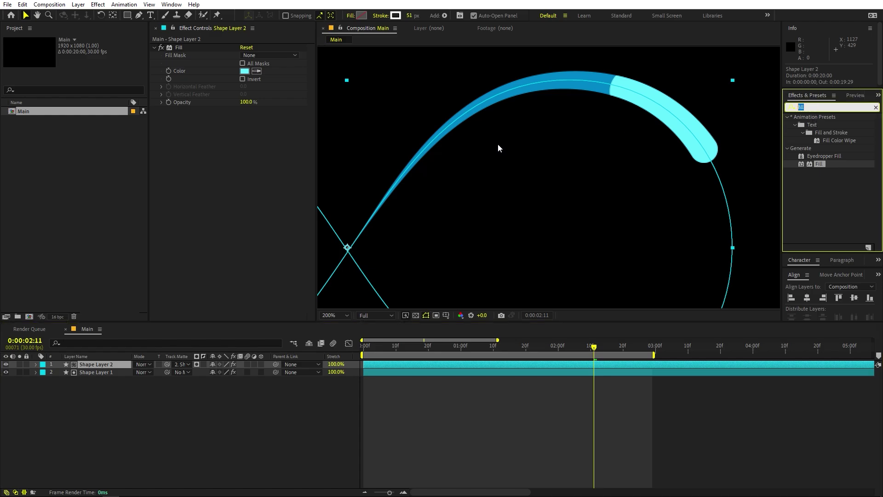
pyautogui.write('gauss')
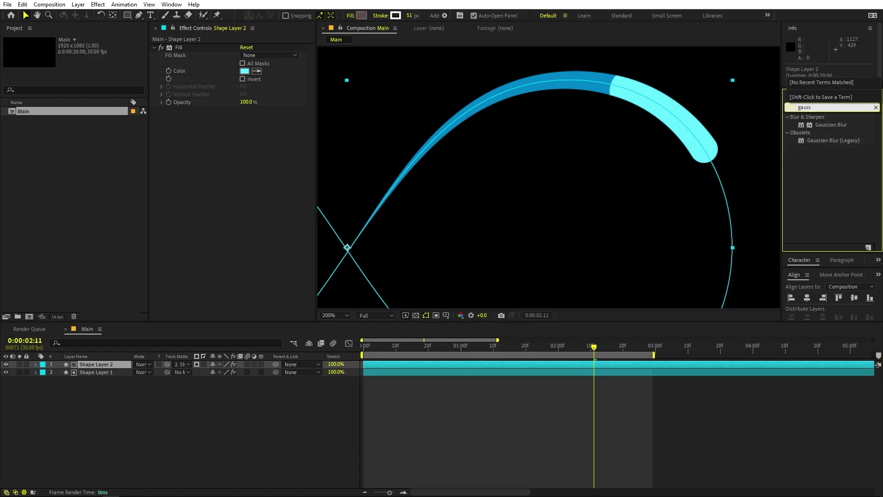
pyautogui.moveTo(830, 125); pyautogui.dragTo(247, 217)
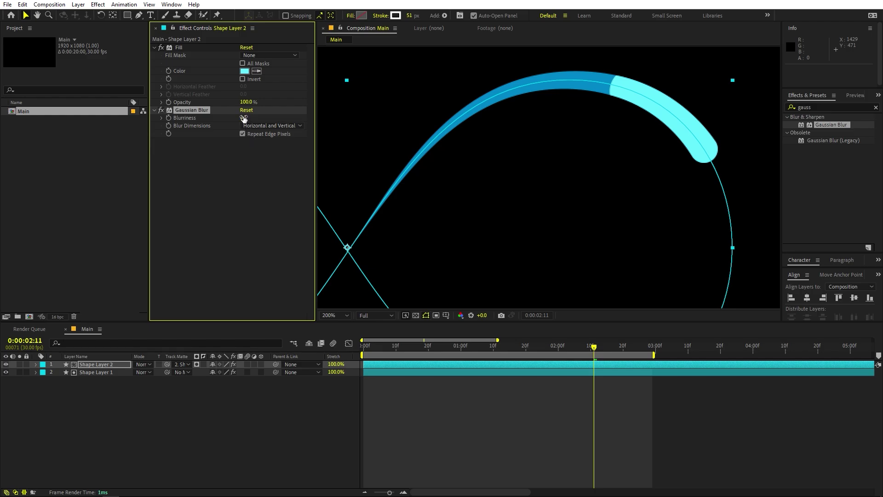
# Raise Gaussian Blur Blurriness to 60.9 to soften the cyan head.
pyautogui.moveTo(243, 118); pyautogui.dragTo(639, 102)
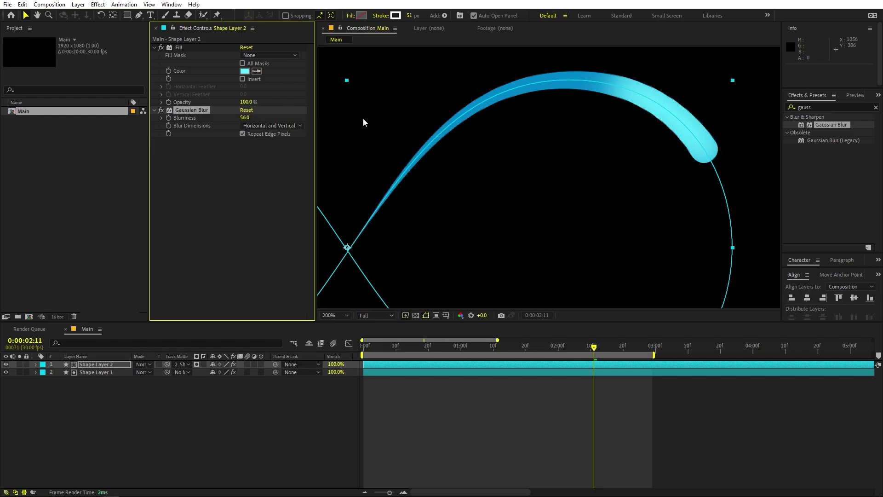
pyautogui.moveTo(248, 116); pyautogui.dragTo(265, 117)
pyautogui.click(558, 426)
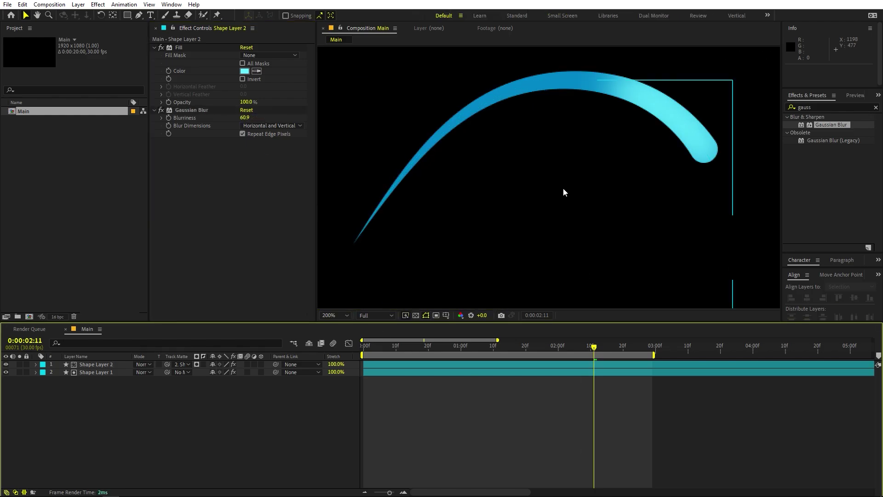
pyautogui.scroll(-3, 563, 188)
pyautogui.scroll(4, 531, 192)
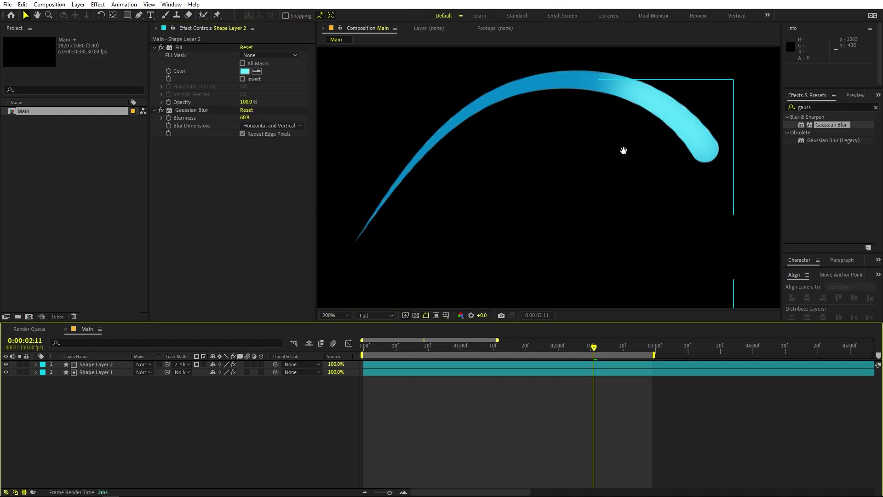
pyautogui.moveTo(623, 150); pyautogui.dragTo(568, 179)
pyautogui.press('v')
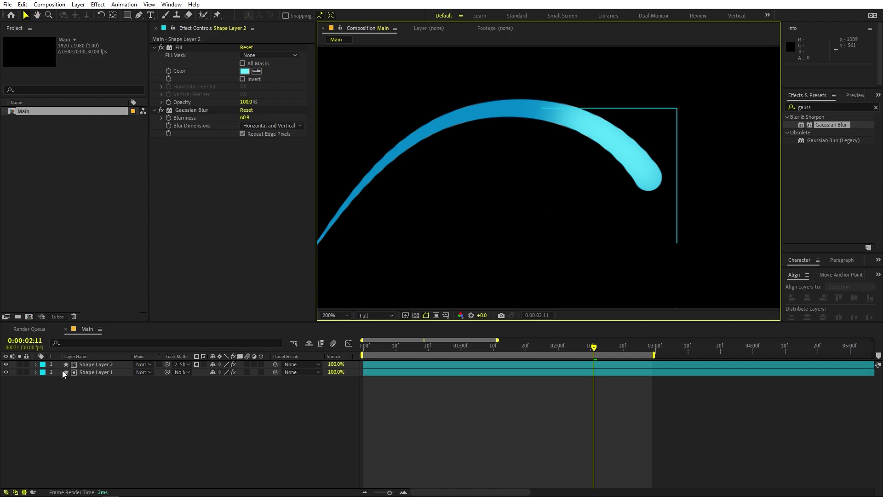
# Reveal the Path properties of Shape Layer 2 and Shape Layer 1.
pyautogui.click(36, 365)
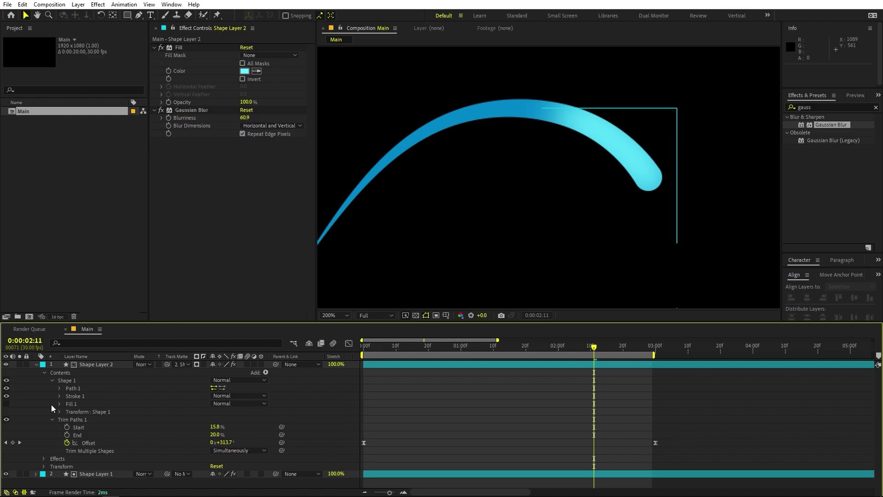
pyautogui.click(59, 388)
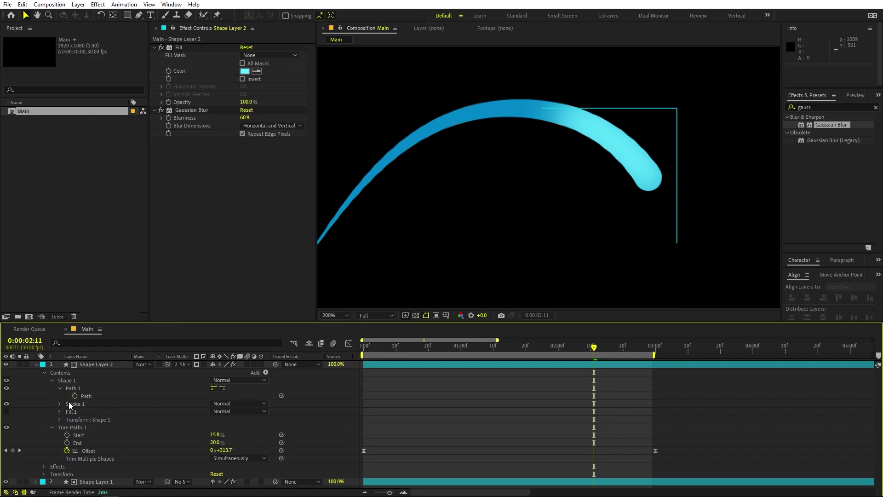
pyautogui.click(59, 404)
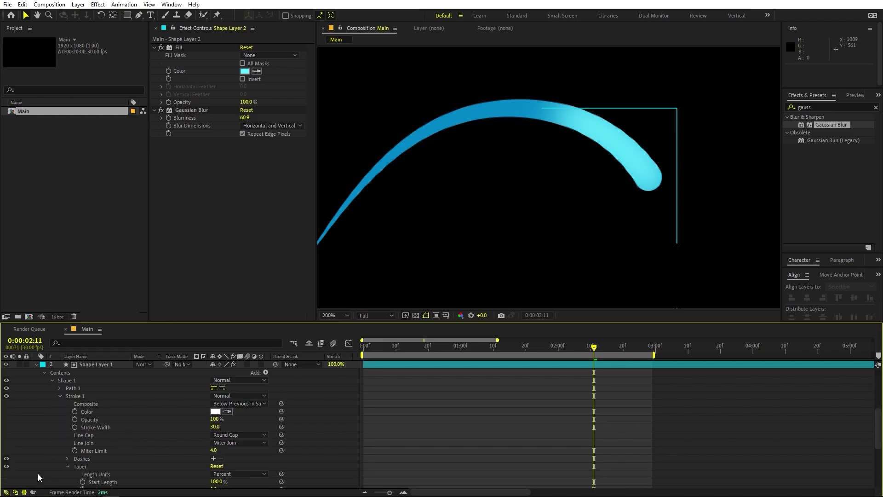
pyautogui.scroll(-3, 67, 436)
pyautogui.click(68, 436)
pyautogui.scroll(3, 68, 433)
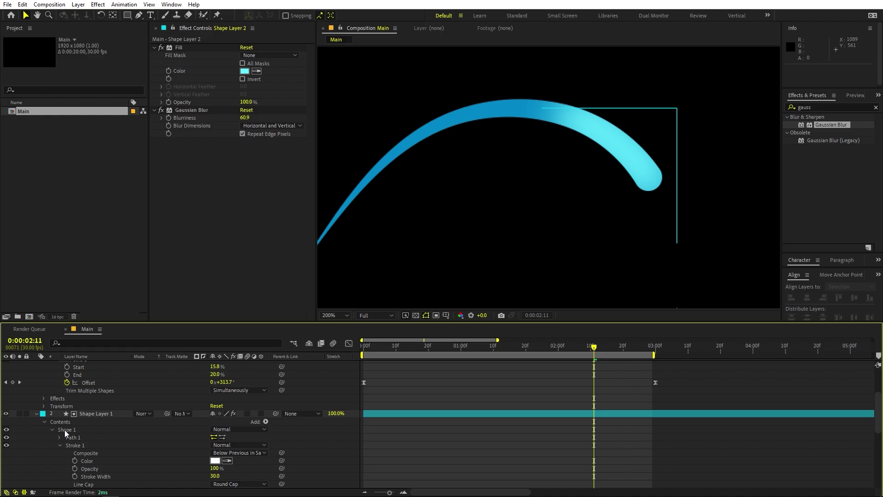
pyautogui.click(59, 437)
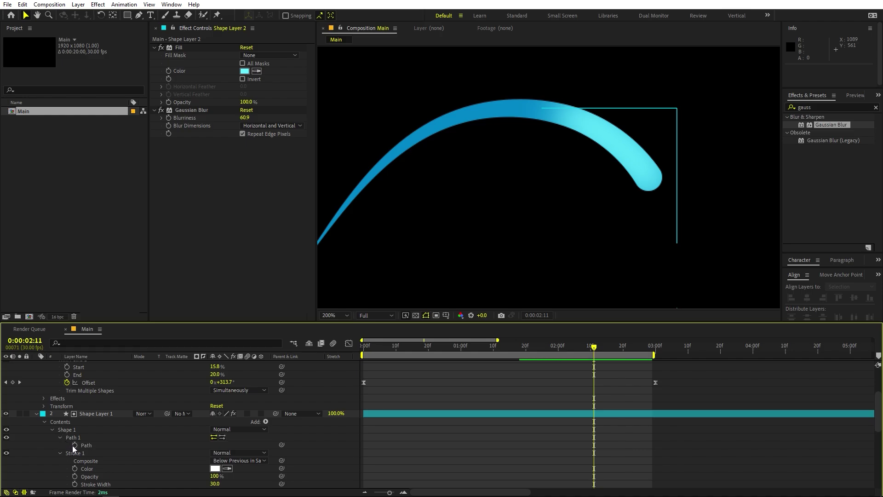
pyautogui.scroll(3, 104, 431)
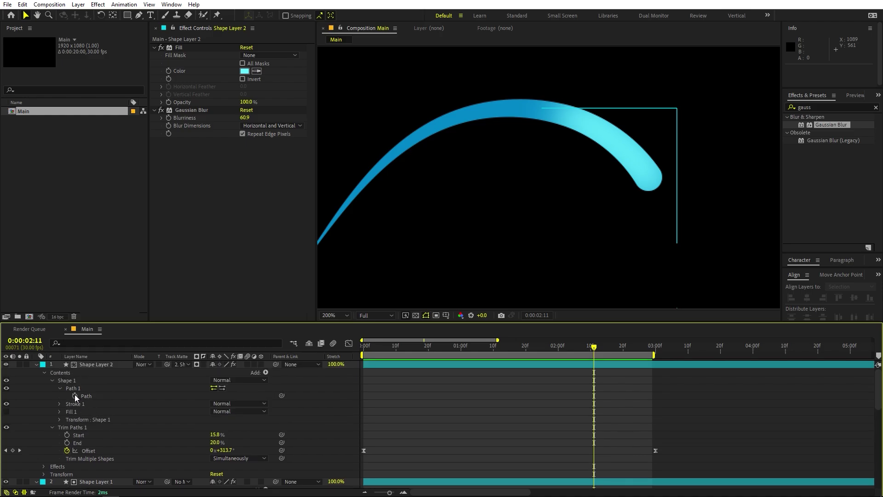
# Add an expression linking Shape Layer 2's Path to Shape Layer 1's Path 1.
pyautogui.keyDown('alt'); pyautogui.click(75, 395); pyautogui.keyUp('alt')
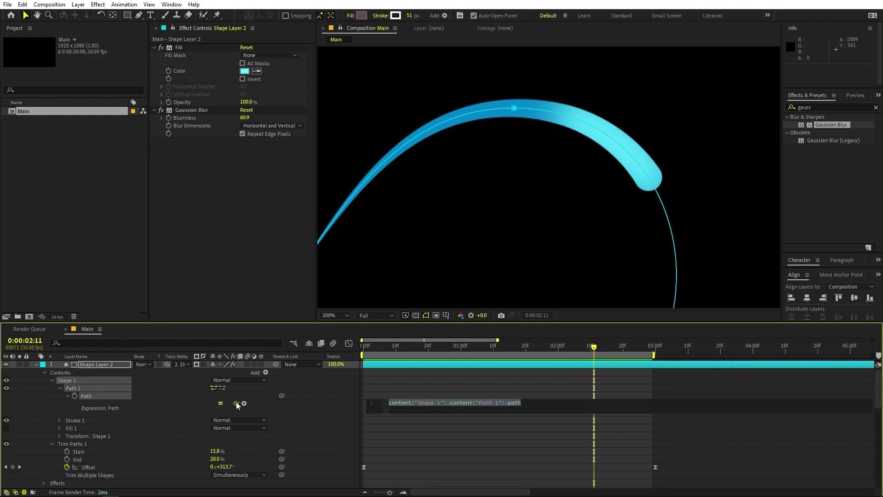
pyautogui.moveTo(236, 403); pyautogui.dragTo(87, 454)
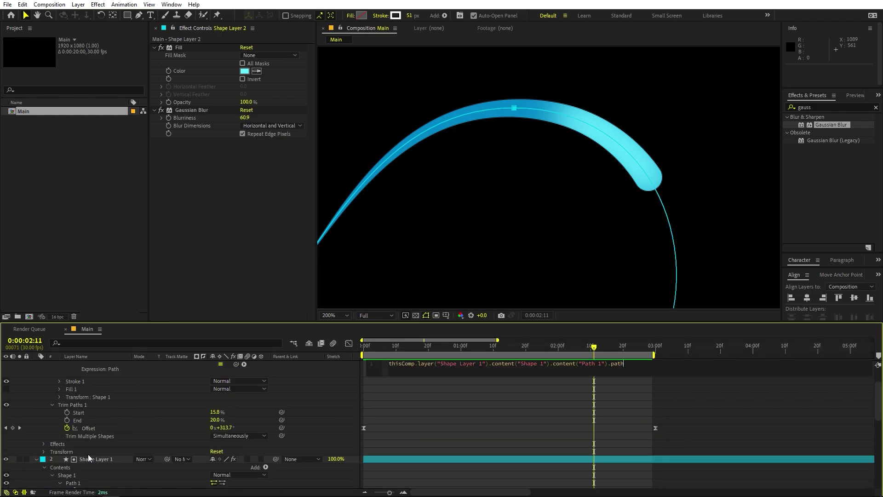
pyautogui.click(686, 412)
pyautogui.scroll(2, 640, 416)
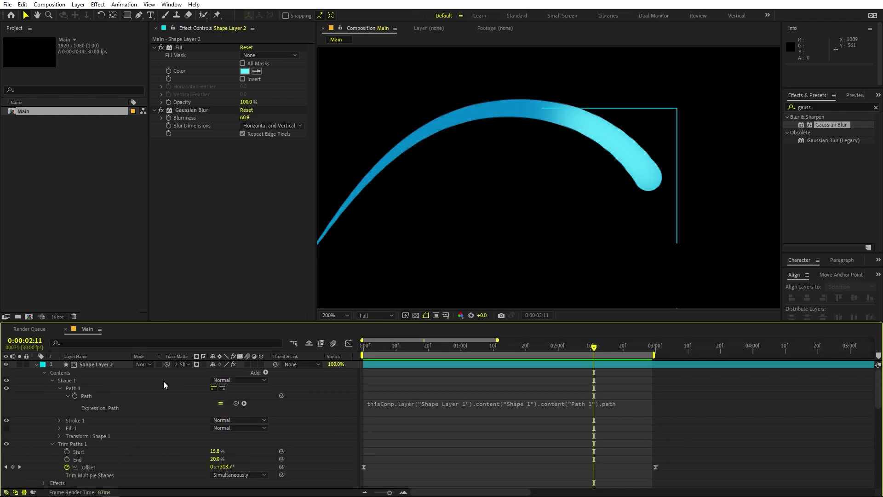
pyautogui.click(36, 365)
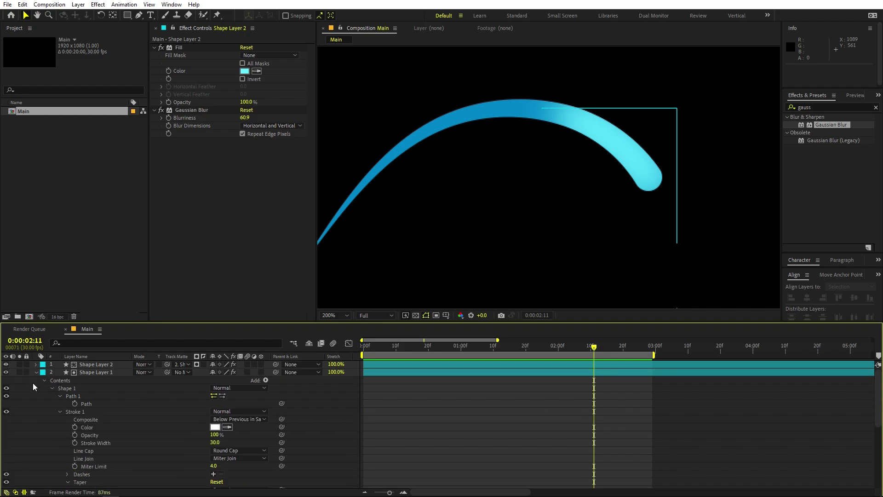
pyautogui.click(36, 372)
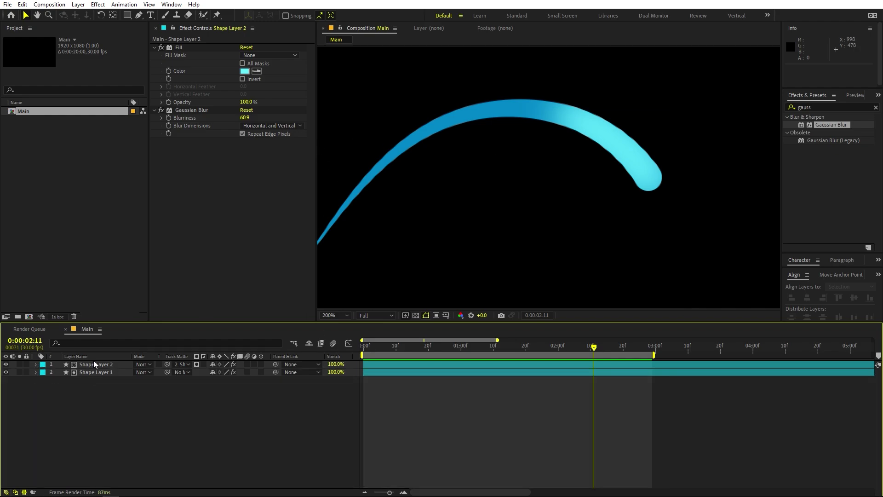
pyautogui.click(94, 364)
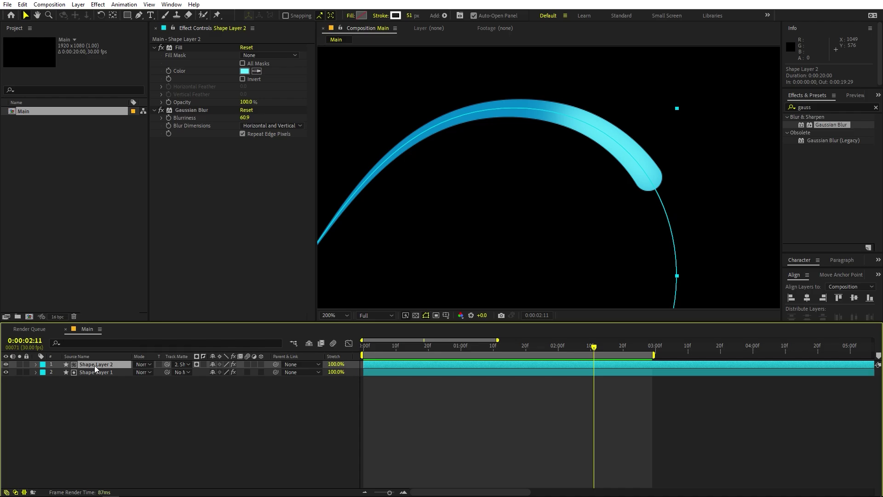
# Duplicate Shape Layer 2 as Shape Layer 3 and set its Track Matte to No Matte.
pyautogui.hotkey('ctrl', 'd')
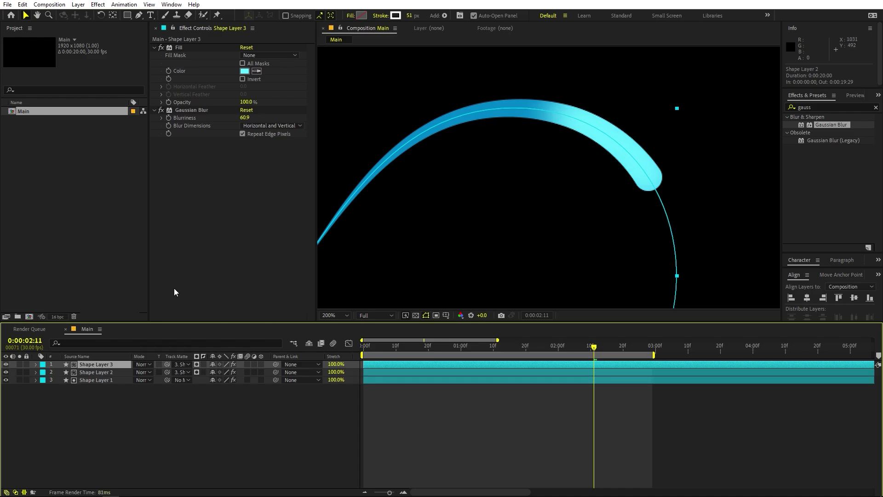
pyautogui.click(167, 363)
pyautogui.click(172, 364)
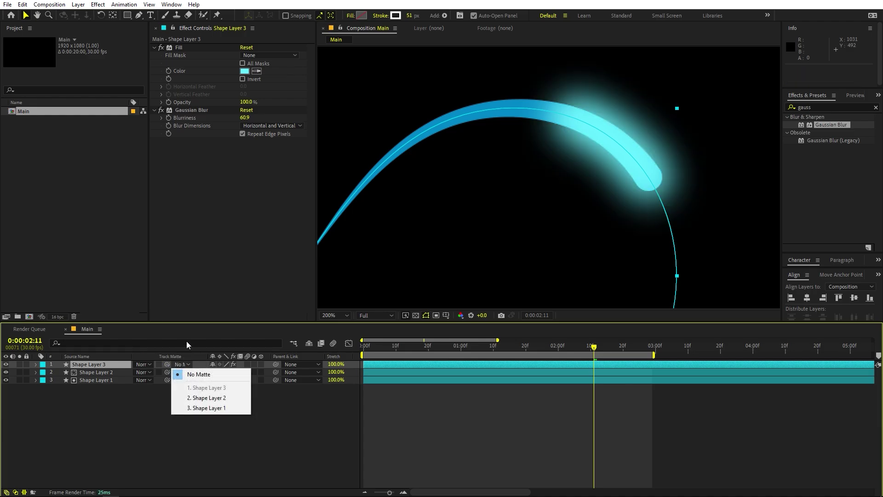
pyautogui.click(190, 368)
pyautogui.click(85, 463)
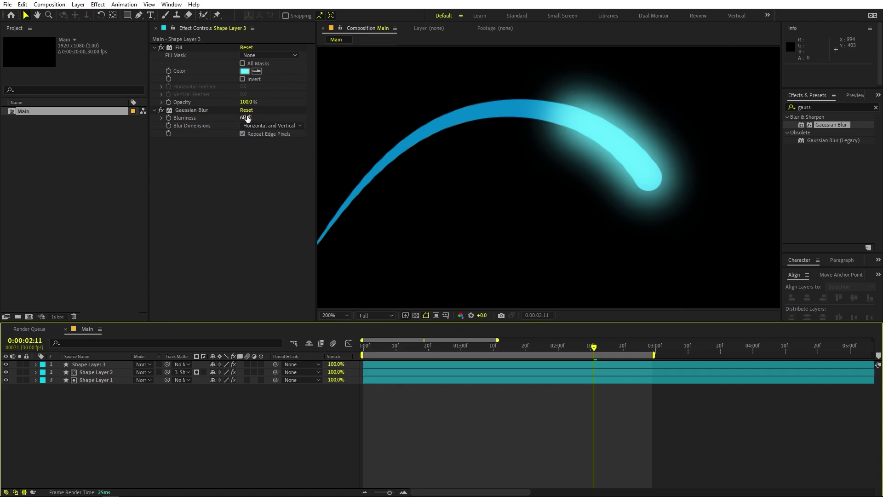
# Raise Shape Layer 3's Blurriness to 69.9 and thin its stroke.
pyautogui.moveTo(245, 116); pyautogui.dragTo(298, 124)
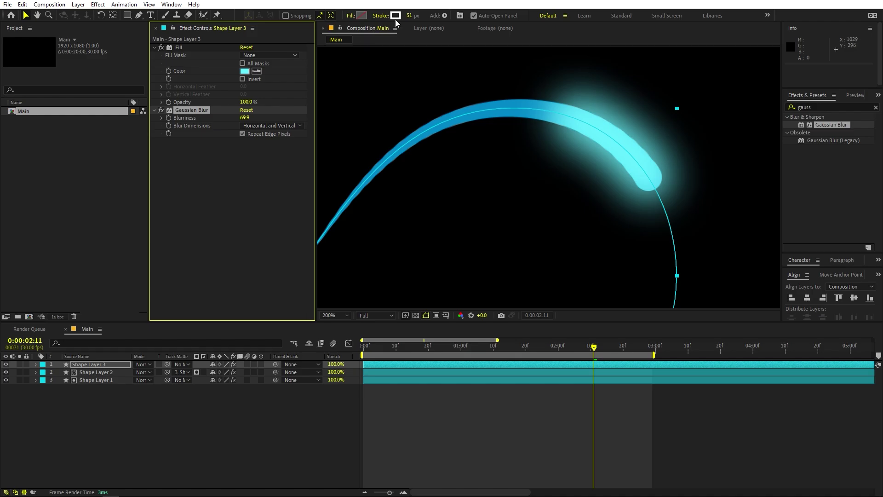
pyautogui.moveTo(409, 20); pyautogui.dragTo(312, 39)
pyautogui.click(553, 402)
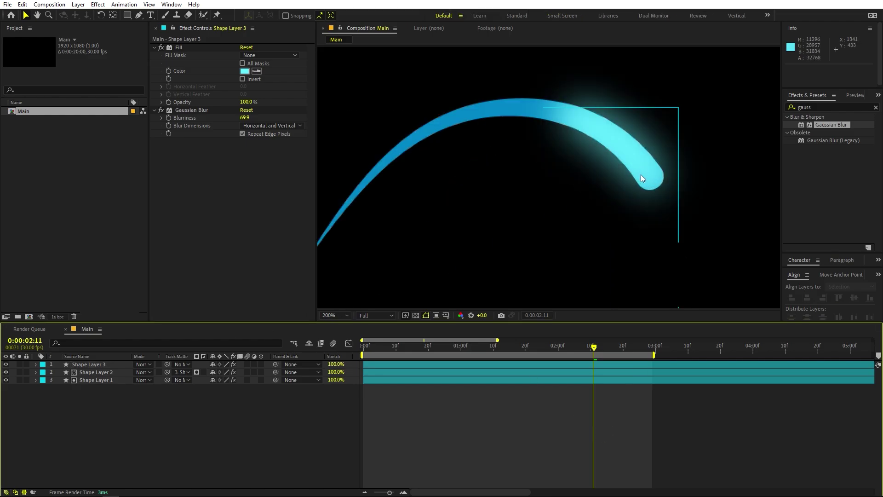
# Duplicate Shape Layer 2 to the top of the stack with a near-white cyan fill #EBFDFF.
pyautogui.click(91, 373)
pyautogui.hotkey('ctrl', 'd')
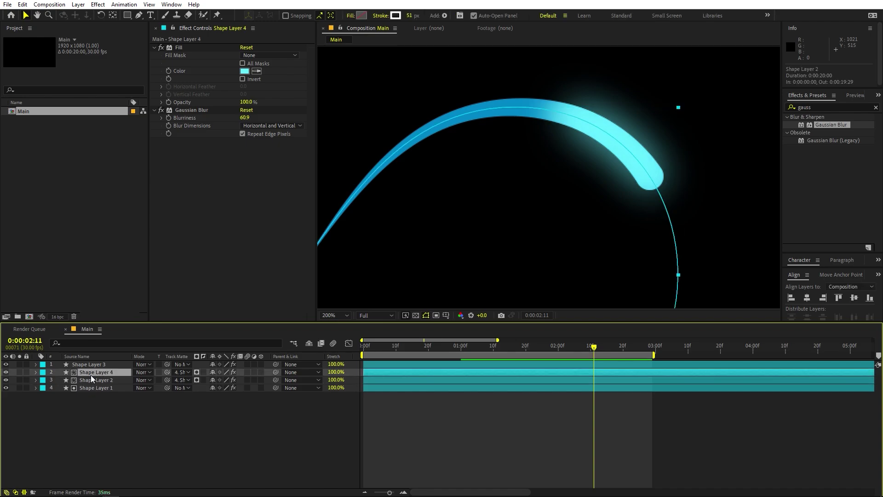
pyautogui.moveTo(92, 371); pyautogui.dragTo(91, 363)
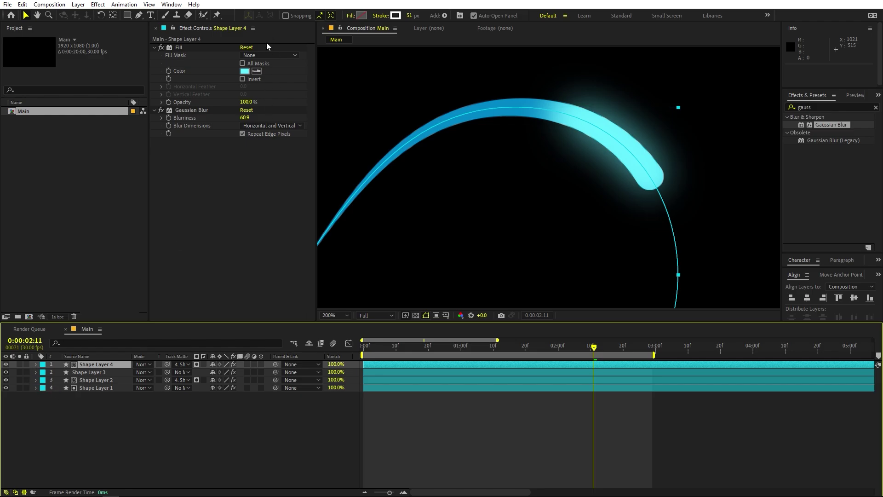
pyautogui.click(245, 71)
pyautogui.moveTo(144, 143); pyautogui.dragTo(85, 130)
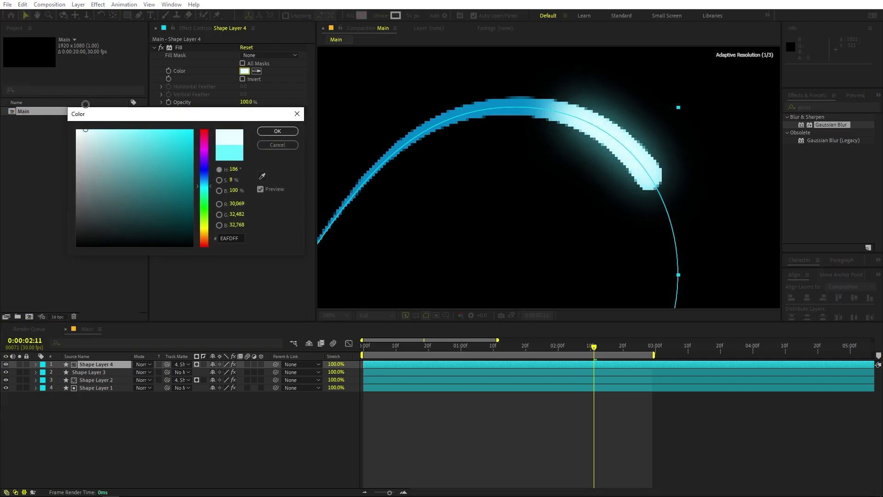
pyautogui.click(278, 131)
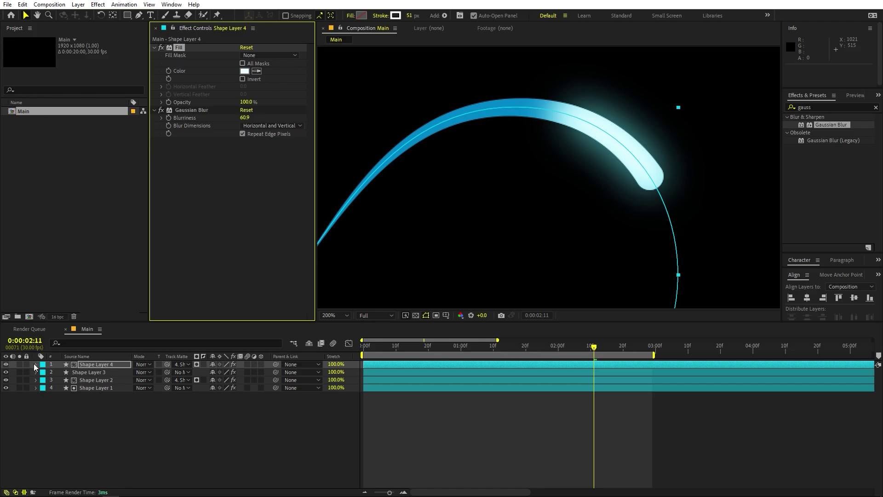
# Trim Shape Layer 4's path to Start 20.1% and End 24.4%.
pyautogui.click(36, 364)
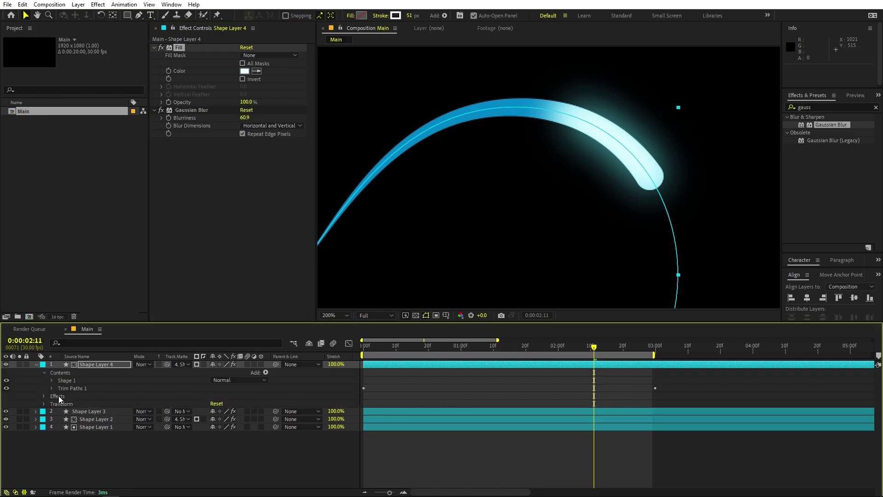
pyautogui.click(52, 388)
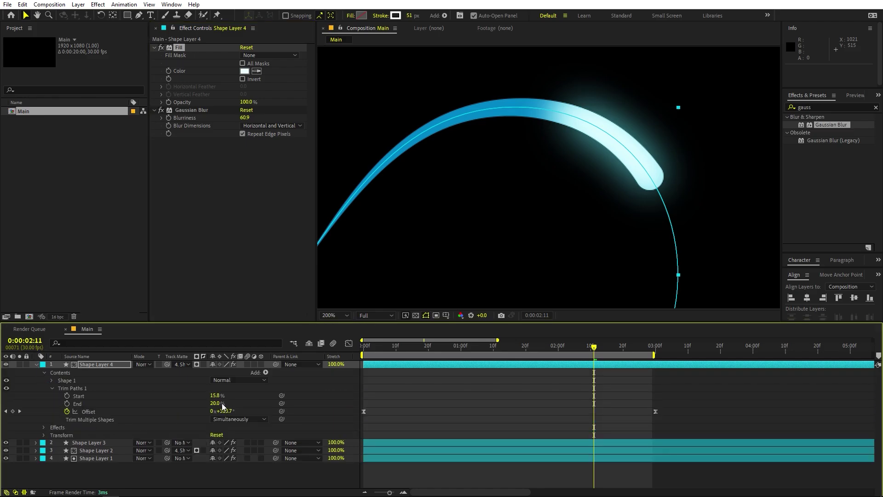
pyautogui.moveTo(219, 403); pyautogui.dragTo(236, 395)
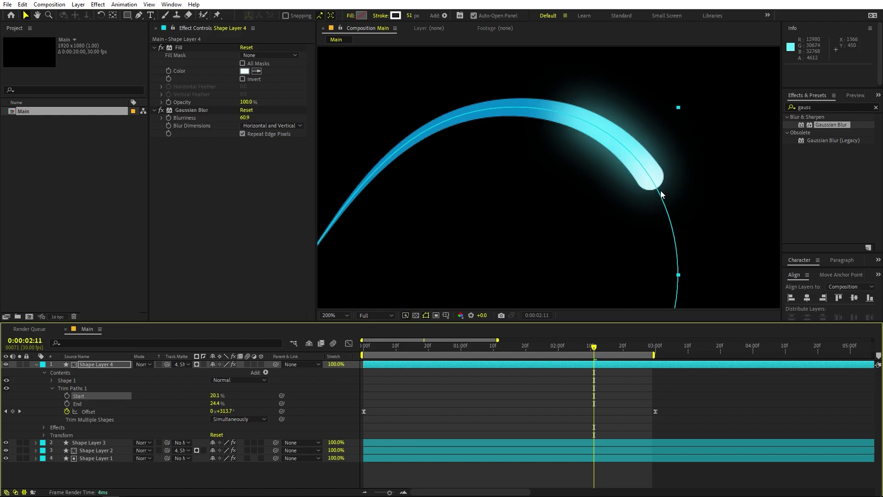
pyautogui.click(37, 365)
pyautogui.click(101, 363)
# Duplicate Shape Layer 4 as unmatted Shape Layer 5 with Trim Paths End lowered to 19.8%.
pyautogui.hotkey('ctrl', 'd')
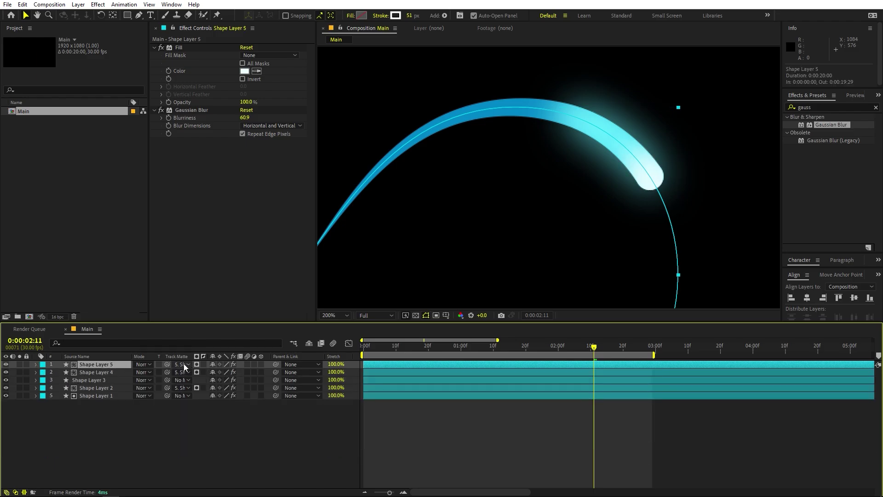
pyautogui.click(168, 364)
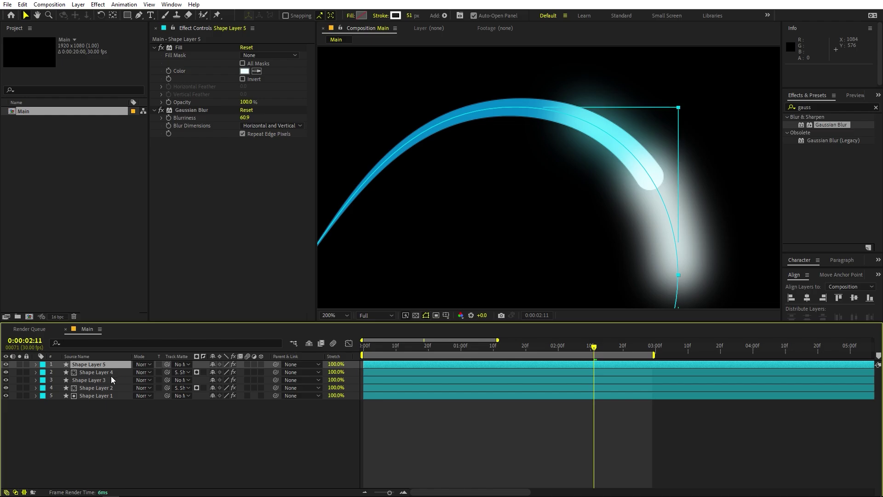
pyautogui.click(35, 364)
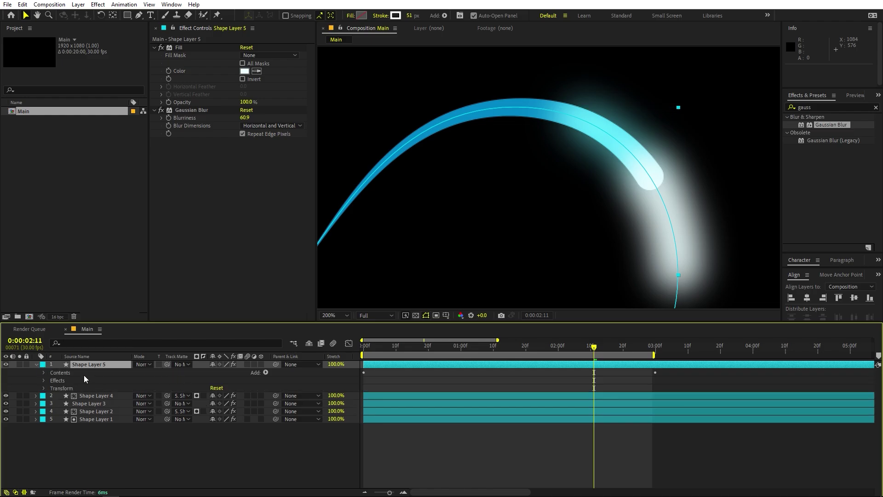
pyautogui.click(43, 373)
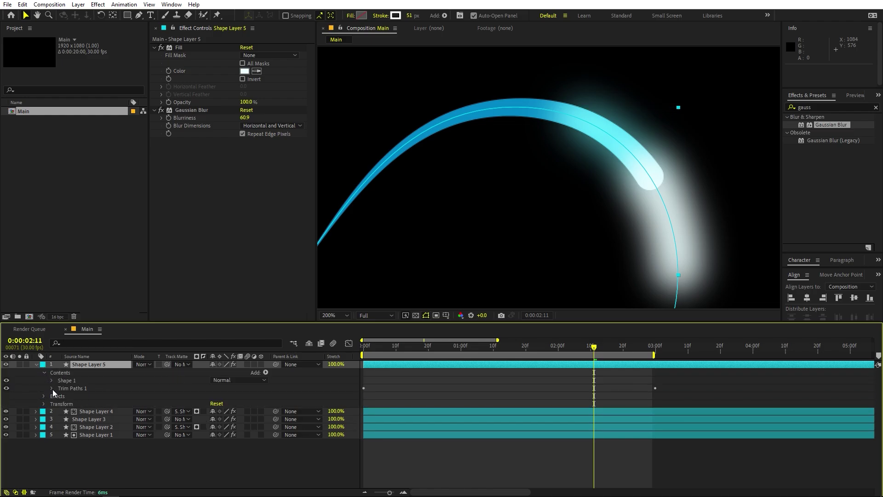
pyautogui.click(51, 389)
pyautogui.moveTo(216, 403); pyautogui.dragTo(197, 405)
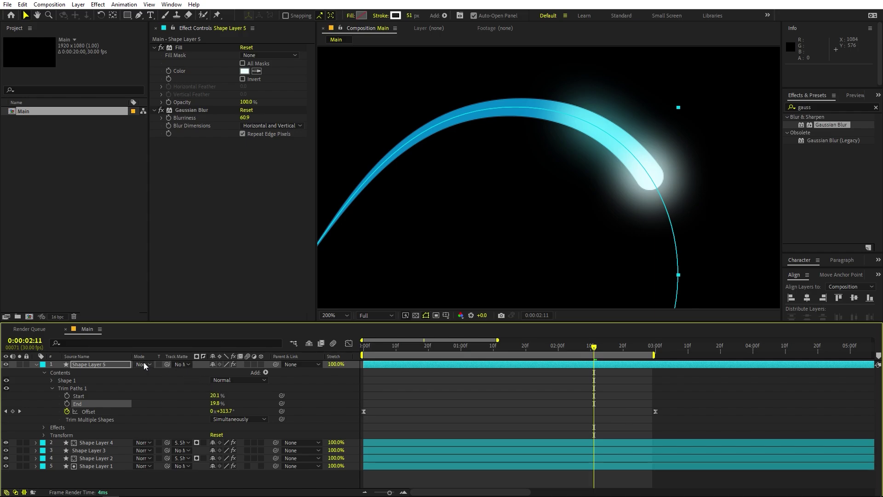
# Set Shape Layer 5 to Add blending mode with a thinner 34.2 px stroke.
pyautogui.click(145, 365)
pyautogui.click(204, 196)
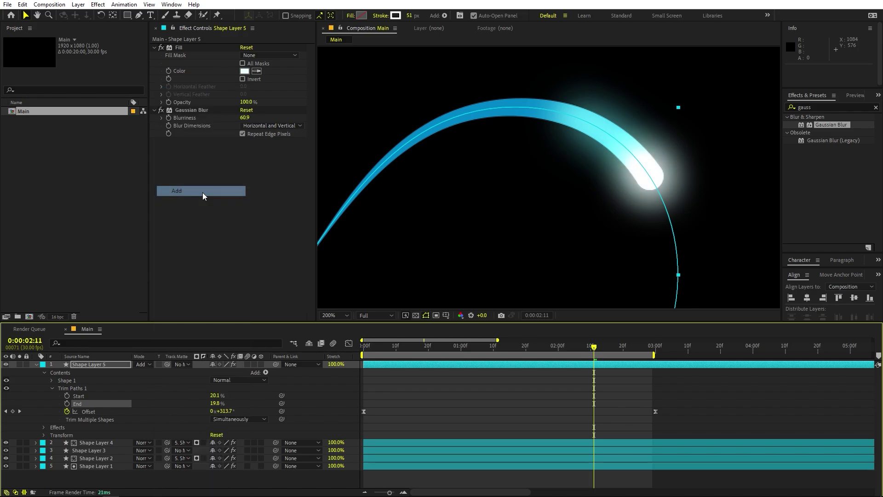
pyautogui.moveTo(407, 20)
pyautogui.mouseDown()
pyautogui.moveTo(339, 29)
pyautogui.moveTo(347, 28)
pyautogui.mouseUp()
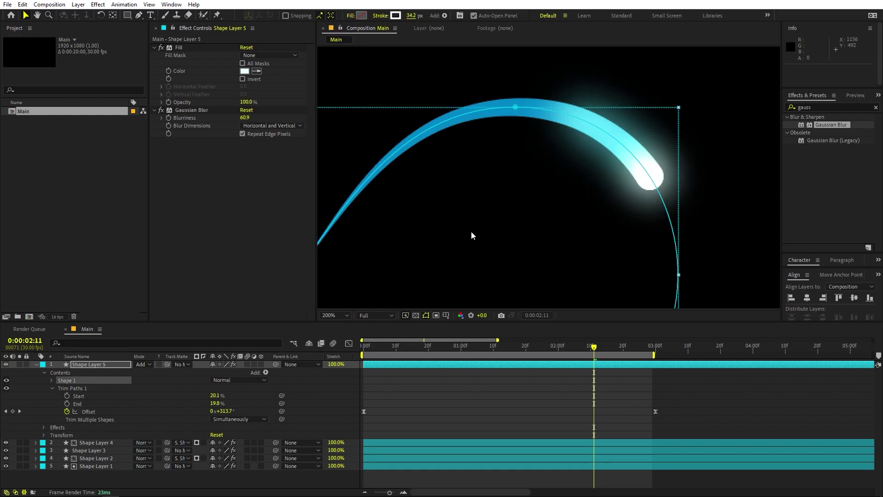
pyautogui.click(628, 361)
pyautogui.scroll(-3, 633, 187)
pyautogui.click(718, 253)
pyautogui.scroll(2, 633, 203)
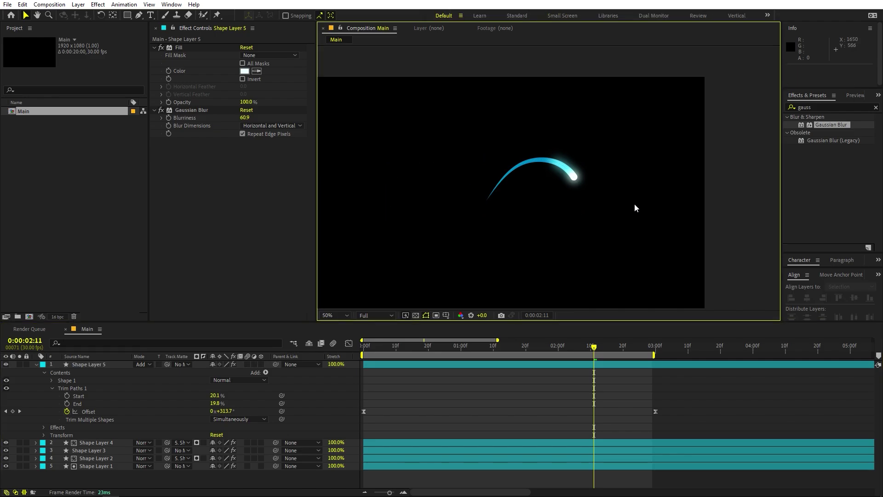
pyautogui.press('u')
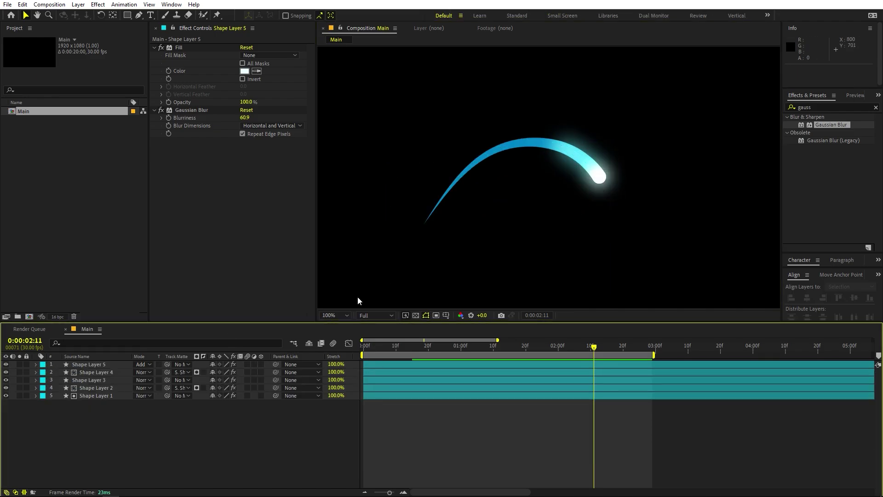
# Apply the Drop Shadow effect to Shape Layer 1 from the effects search.
pyautogui.click(90, 396)
pyautogui.click(832, 106)
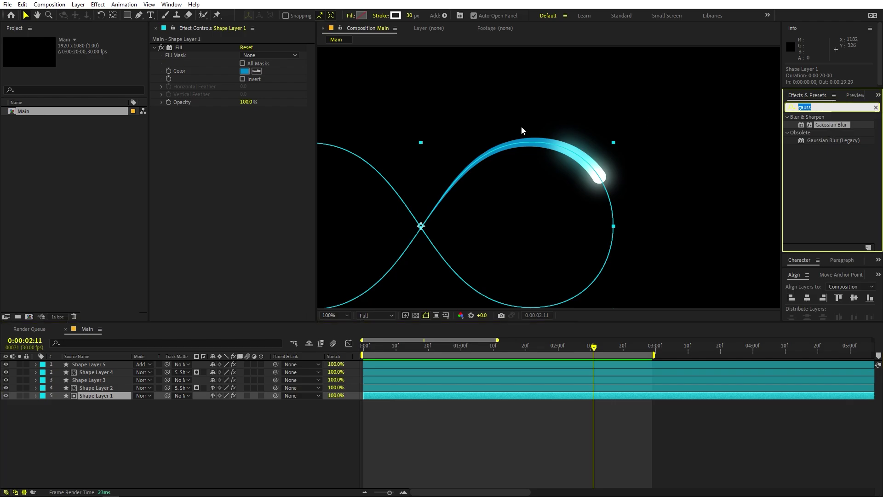
pyautogui.write('drop sha')
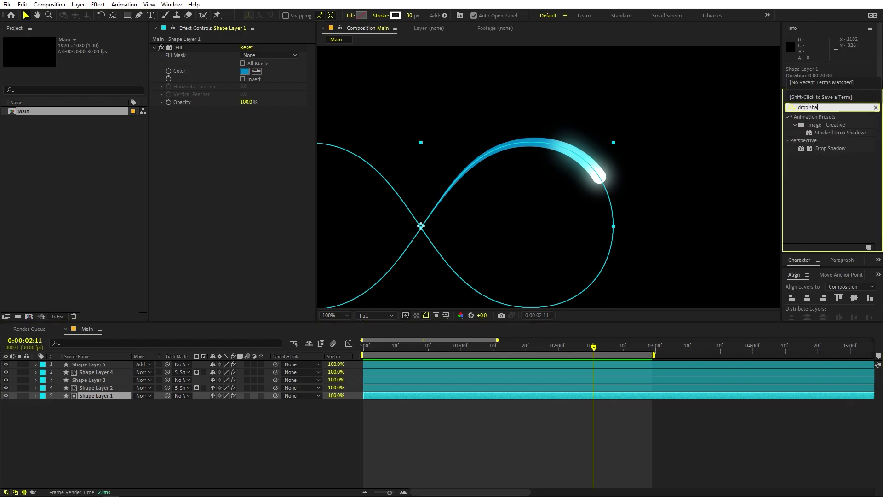
pyautogui.moveTo(833, 149); pyautogui.dragTo(100, 395)
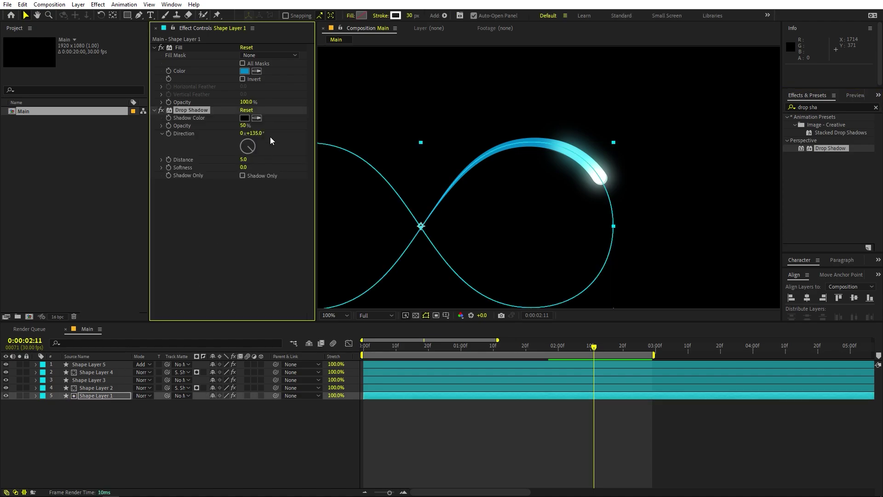
# Colour the drop shadow a bright blue sampled from the comet path.
pyautogui.click(244, 118)
pyautogui.moveTo(196, 179)
pyautogui.mouseDown()
pyautogui.moveTo(214, 176)
pyautogui.moveTo(205, 186)
pyautogui.mouseUp()
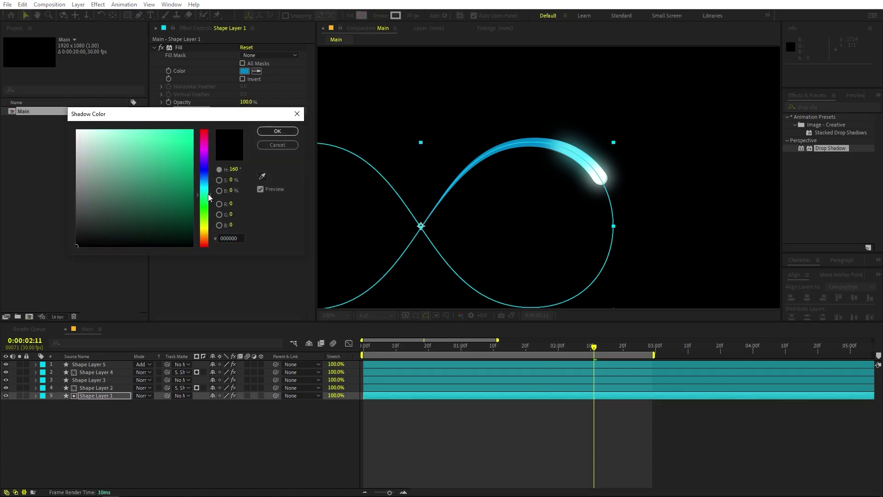
pyautogui.click(262, 176)
pyautogui.click(245, 71)
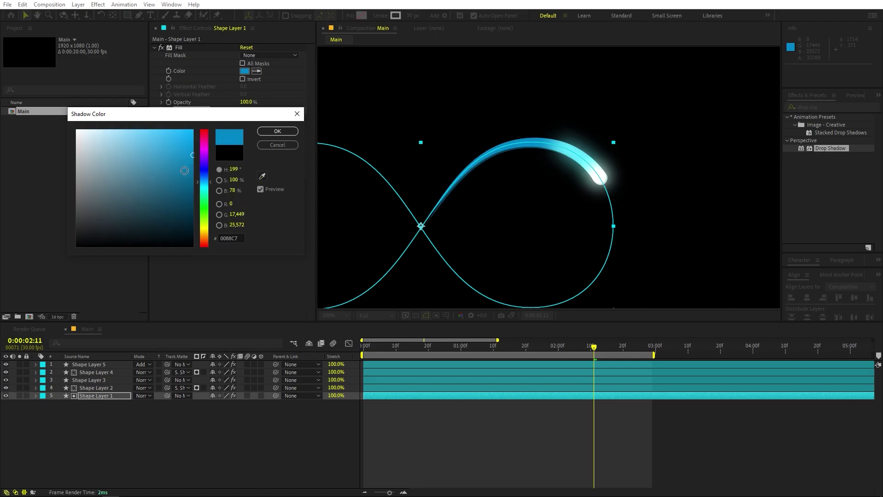
pyautogui.moveTo(188, 158); pyautogui.dragTo(192, 142)
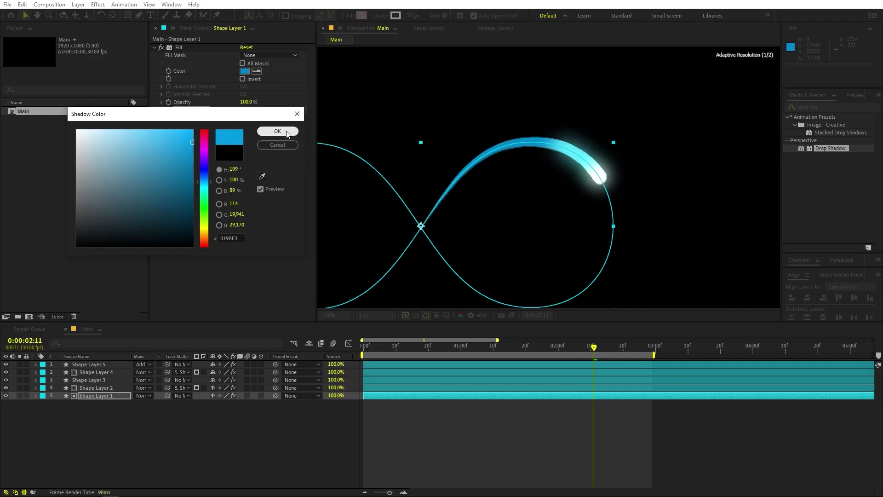
pyautogui.click(277, 131)
# Set the shadow Distance to 0 and Softness to 26.6, then view the whole path.
pyautogui.scroll(4, 472, 161)
pyautogui.press('h')
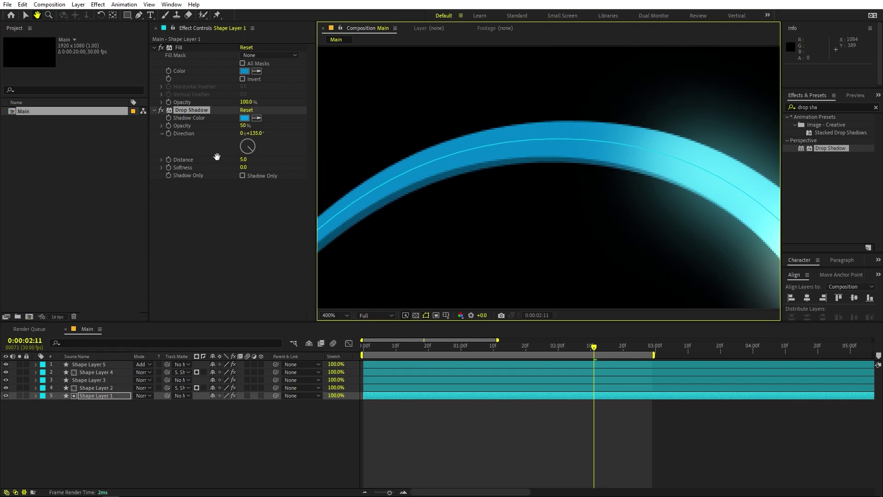
pyautogui.press('v')
pyautogui.click(244, 160)
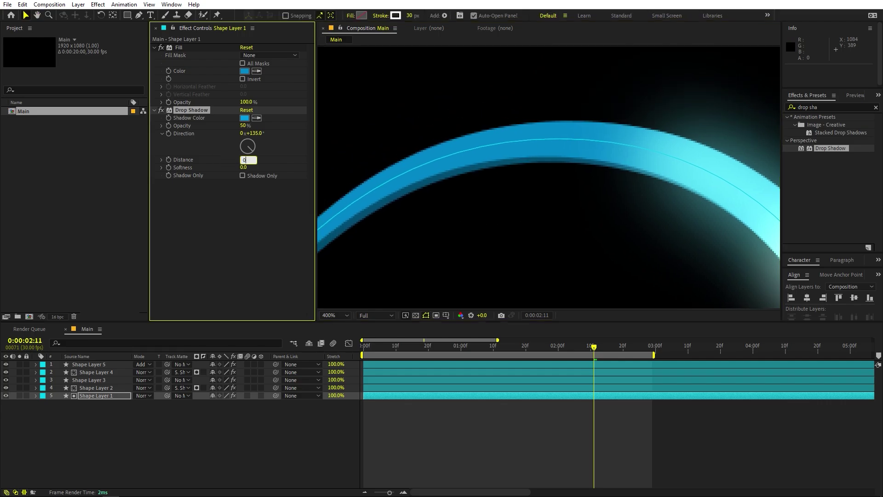
pyautogui.press('Return')
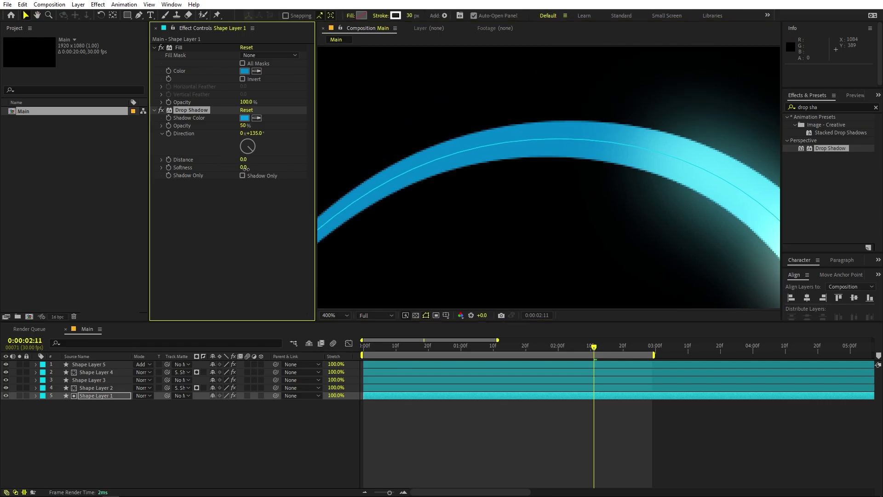
pyautogui.moveTo(243, 167); pyautogui.dragTo(355, 160)
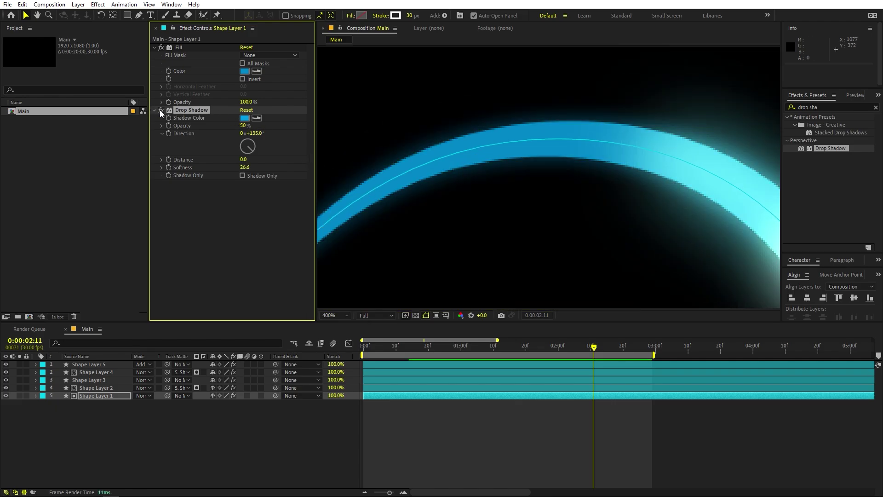
pyautogui.scroll(-2, 578, 209)
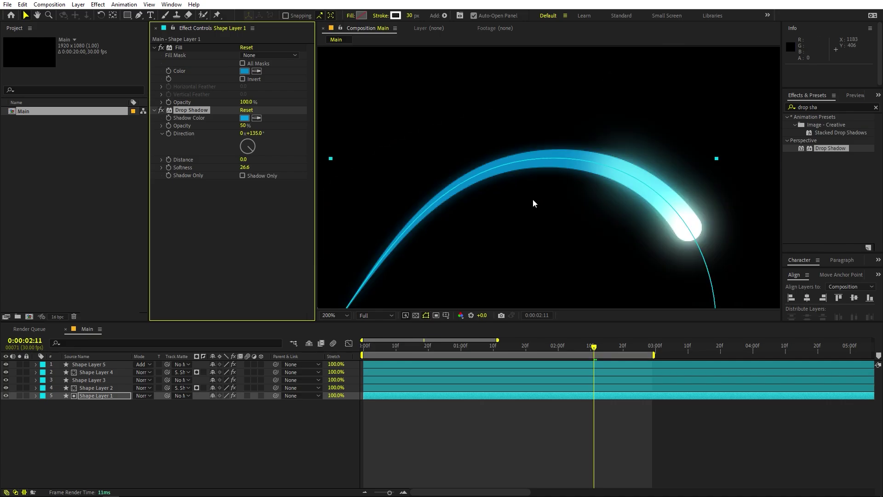
pyautogui.scroll(-2, 533, 199)
pyautogui.moveTo(503, 222); pyautogui.dragTo(503, 200)
pyautogui.click(256, 287)
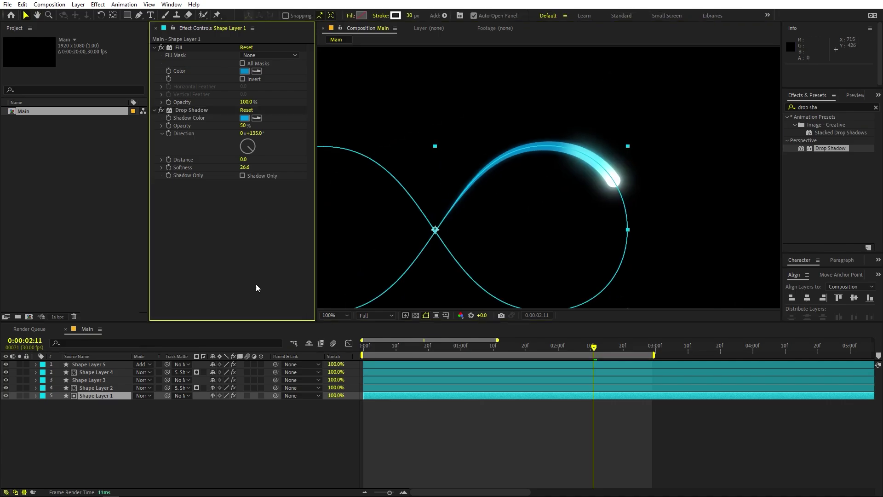
pyautogui.click(547, 448)
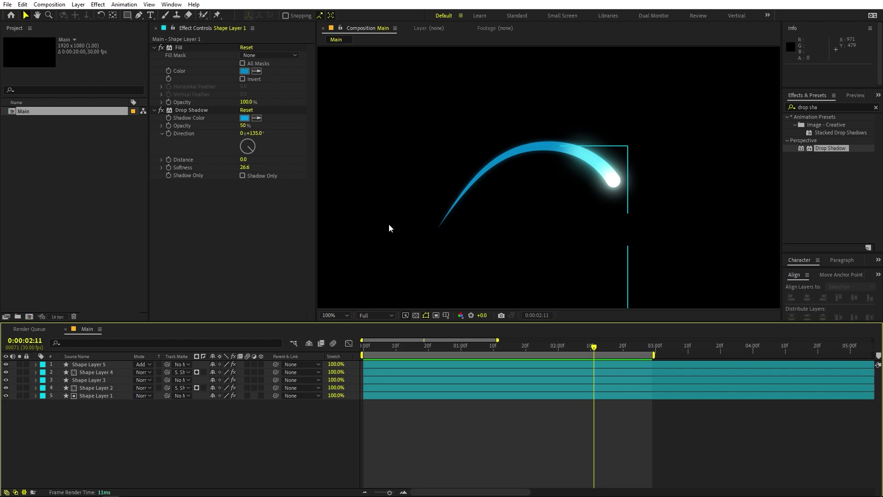
# Duplicate the blurred trail Shape Layer 2 and reveal the original's Trim Paths.
pyautogui.click(86, 388)
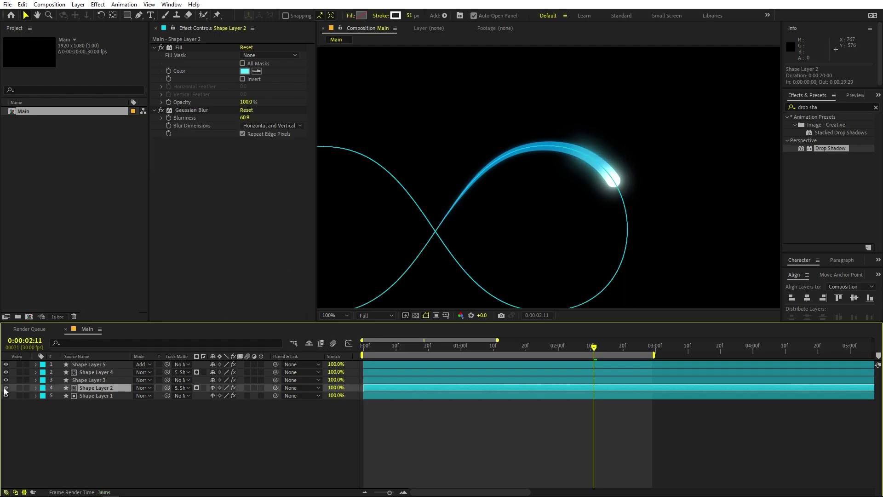
pyautogui.hotkey('ctrl', 'd')
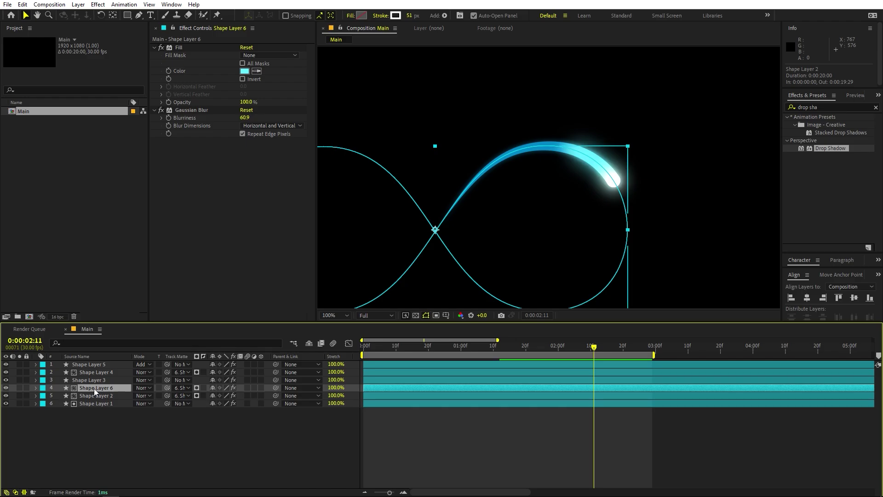
pyautogui.click(96, 395)
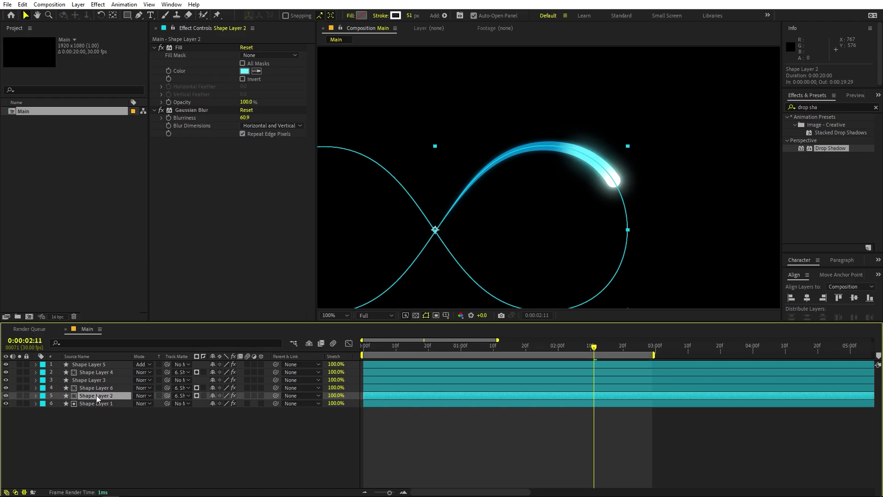
pyautogui.click(36, 395)
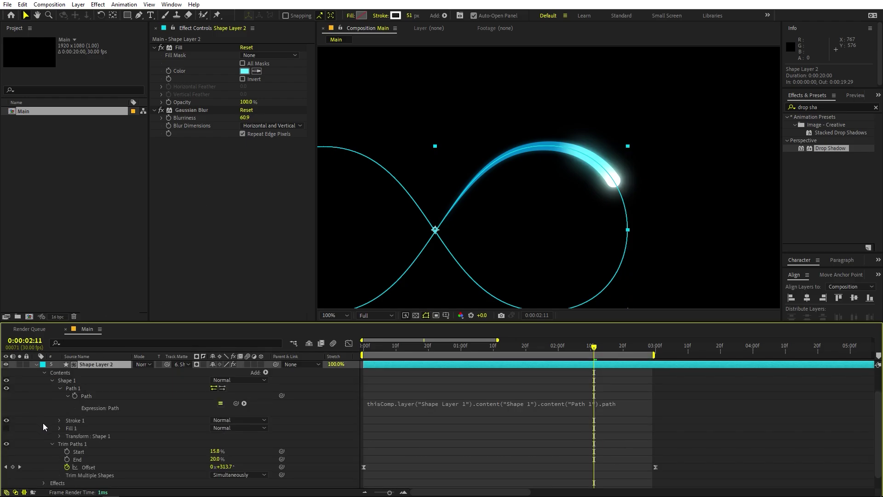
pyautogui.click(46, 458)
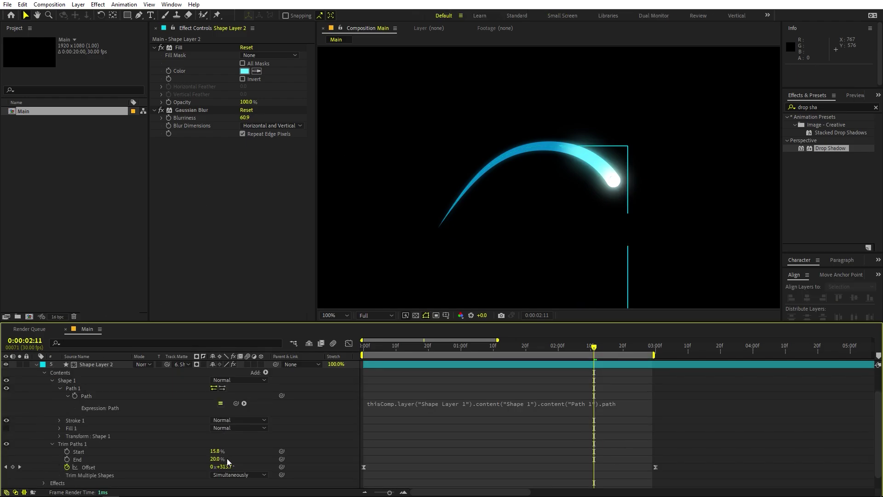
# Recolour Shape Layer 2's fill blue and adjust its Trim Paths Start and End.
pyautogui.click(244, 71)
pyautogui.click(204, 154)
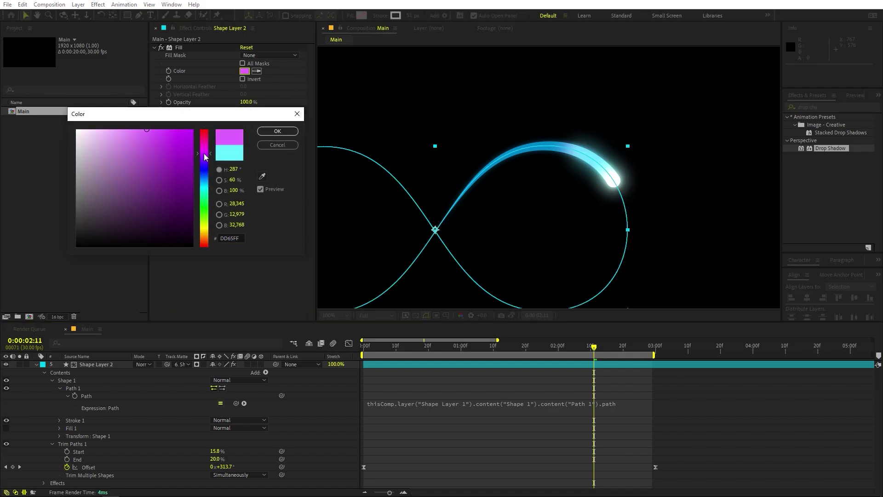
pyautogui.click(207, 166)
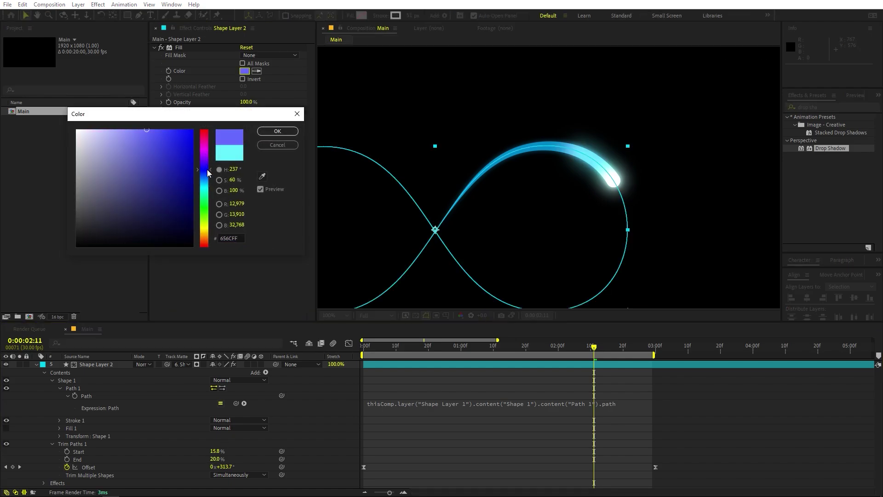
pyautogui.moveTo(175, 141); pyautogui.dragTo(176, 128)
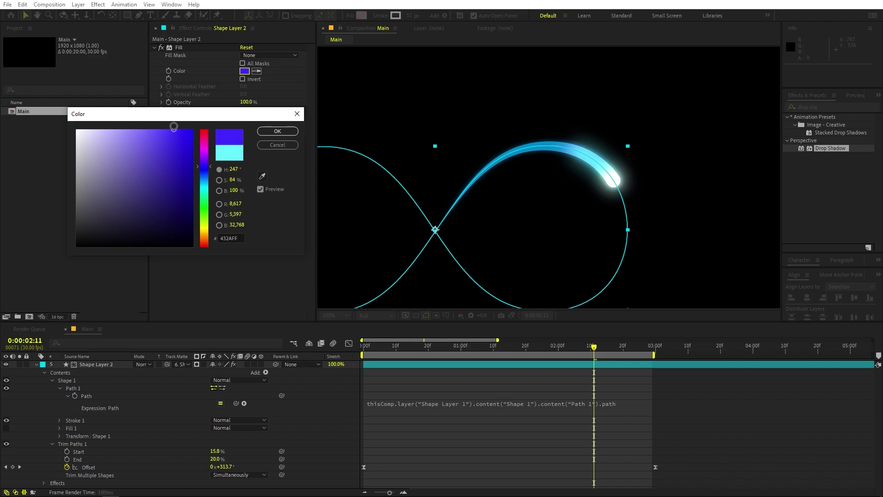
pyautogui.click(277, 131)
pyautogui.moveTo(211, 454)
pyautogui.mouseDown()
pyautogui.moveTo(184, 454)
pyautogui.moveTo(205, 453)
pyautogui.mouseUp()
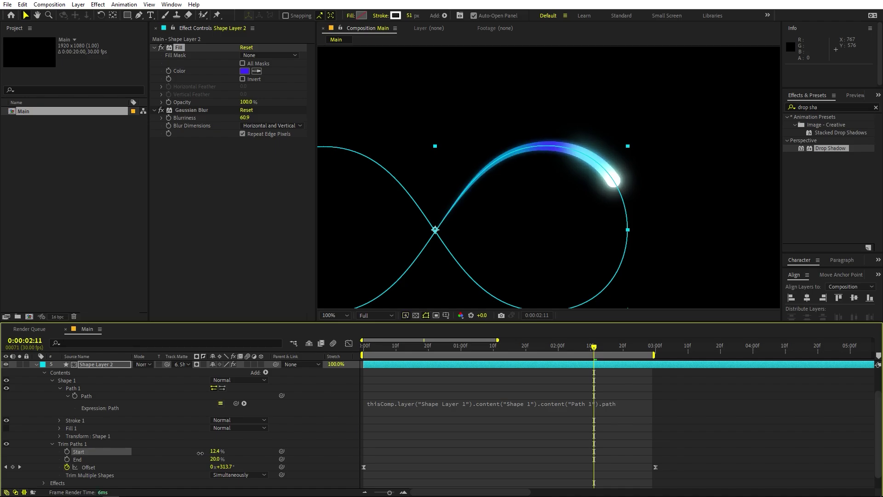
pyautogui.moveTo(216, 459)
pyautogui.mouseDown()
pyautogui.moveTo(166, 458)
pyautogui.moveTo(196, 453)
pyautogui.mouseUp()
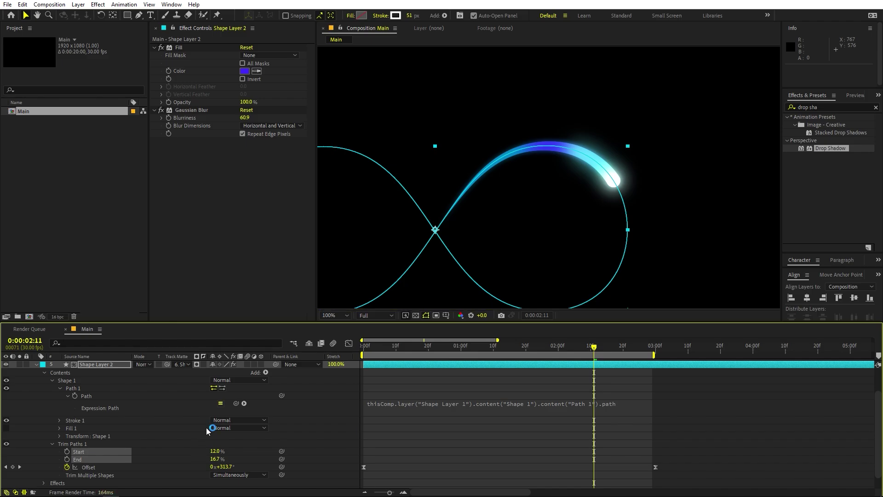
# Refine Shape Layer 2's fill to the deep blue 191EFF.
pyautogui.click(244, 71)
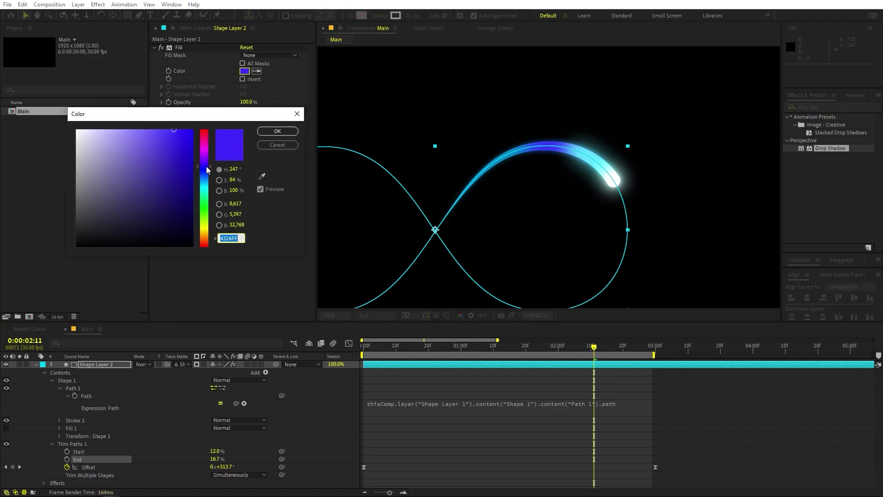
pyautogui.write('191EFF')
pyautogui.press('Tab')
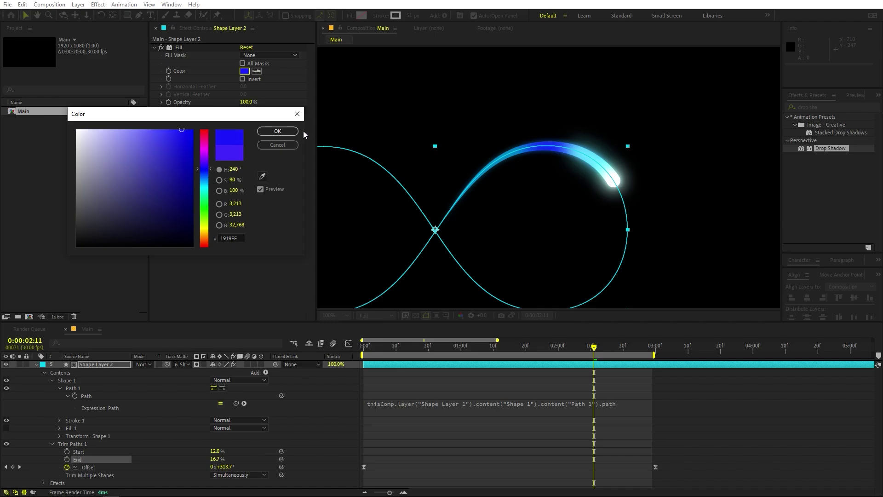
pyautogui.click(291, 132)
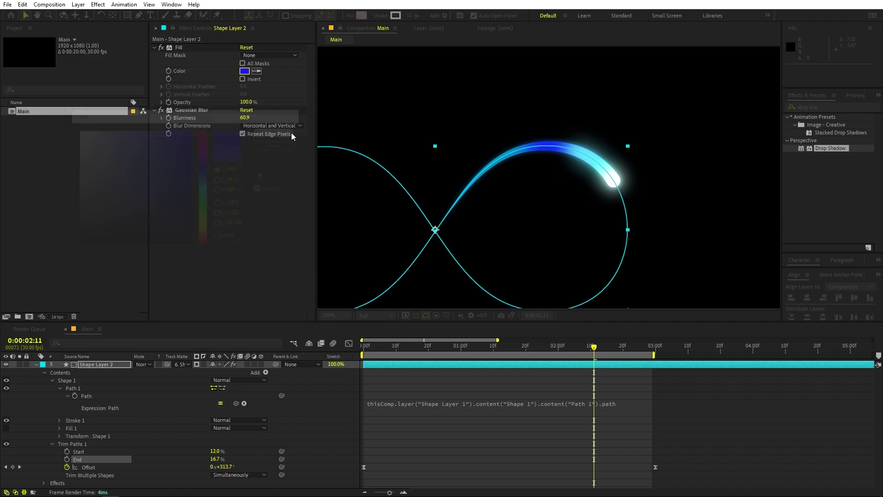
pyautogui.click(35, 364)
# Duplicate Shape Layer 2 as Shape Layer 7, remove its track matte, and shorten its Trim Paths End.
pyautogui.click(107, 395)
pyautogui.hotkey('ctrl', 'd')
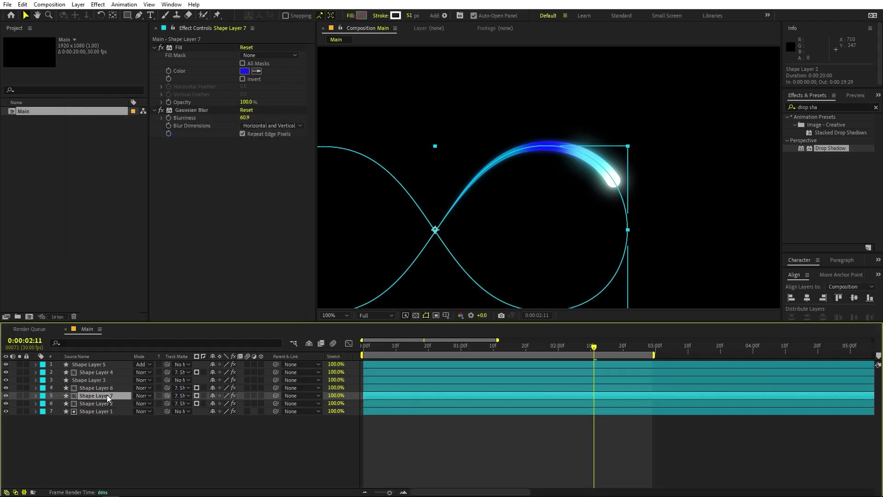
pyautogui.click(168, 396)
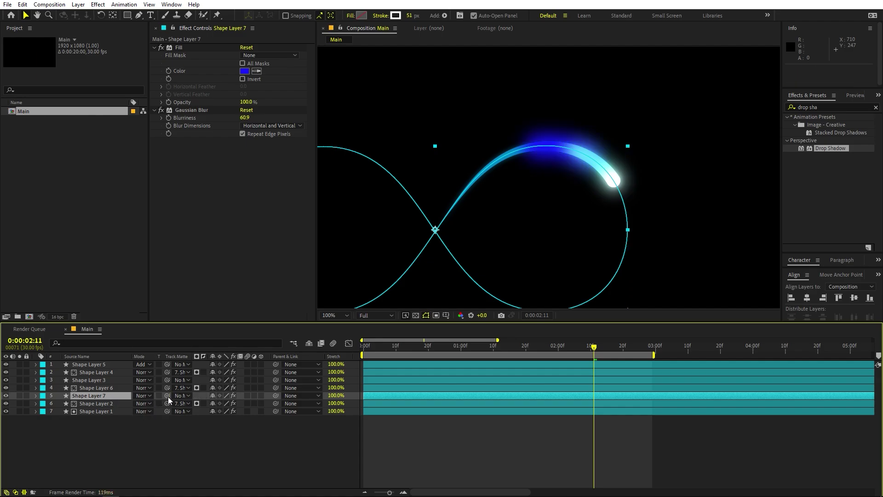
pyautogui.click(36, 395)
pyautogui.click(44, 404)
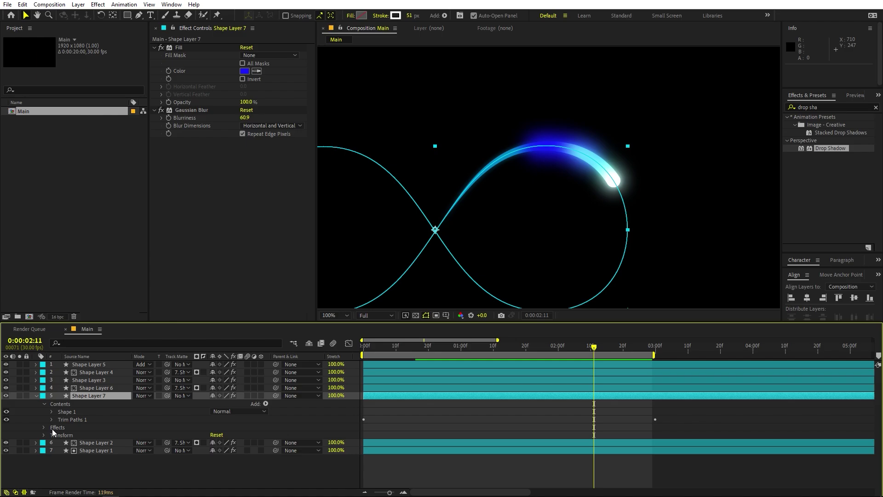
pyautogui.click(51, 419)
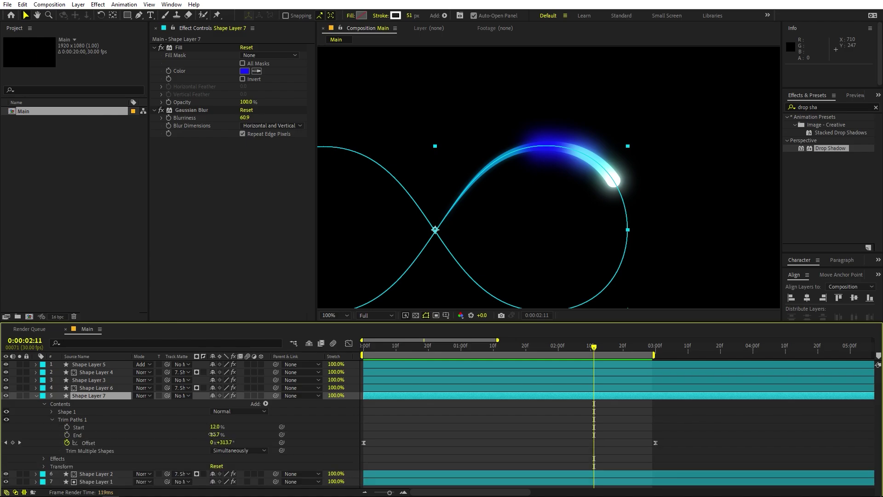
pyautogui.moveTo(213, 435)
pyautogui.mouseDown()
pyautogui.moveTo(187, 433)
pyautogui.moveTo(212, 426)
pyautogui.mouseUp()
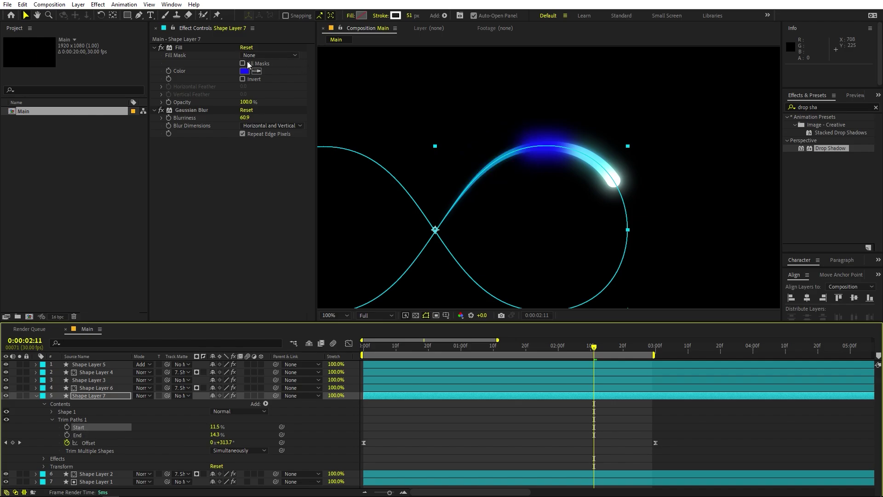
# Lighten Shape Layer 7's fill to a sky blue.
pyautogui.click(244, 71)
pyautogui.moveTo(178, 141); pyautogui.dragTo(149, 115)
pyautogui.moveTo(205, 173); pyautogui.dragTo(205, 177)
pyautogui.click(169, 128)
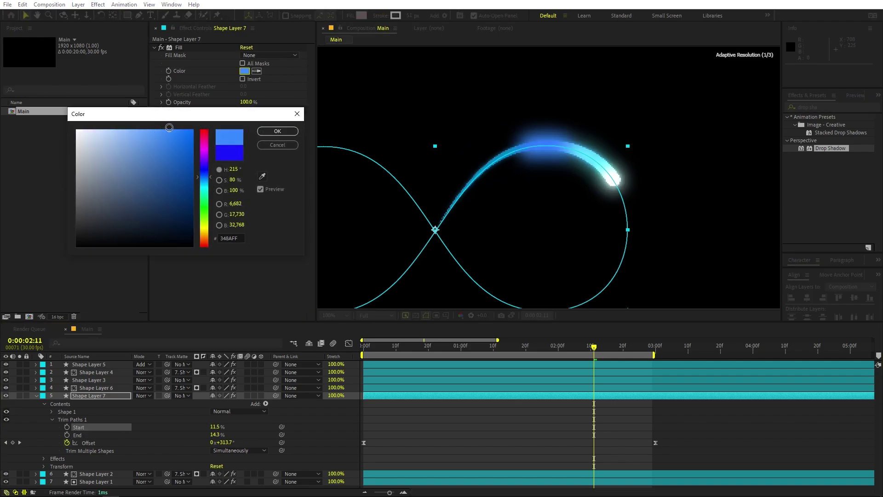
# Thin Shape Layer 7's stroke, then reselect the comet head Shape Layer 1.
pyautogui.click(193, 112)
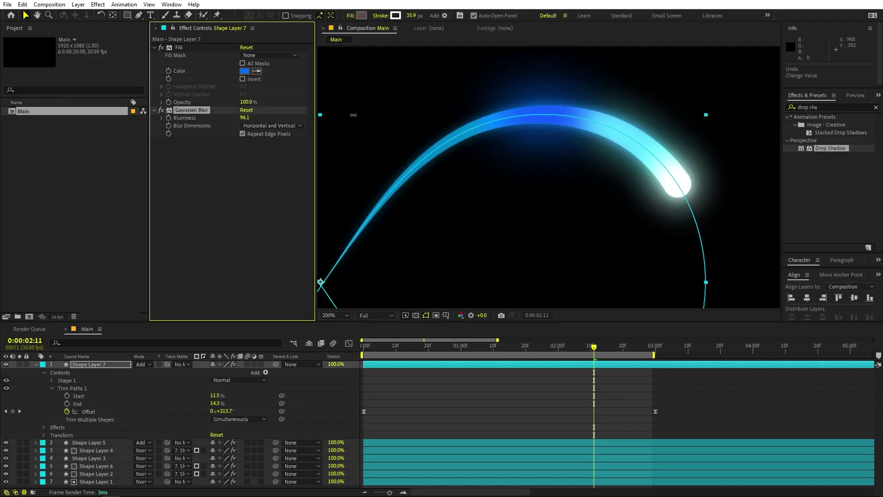
pyautogui.moveTo(417, 15); pyautogui.dragTo(318, 28)
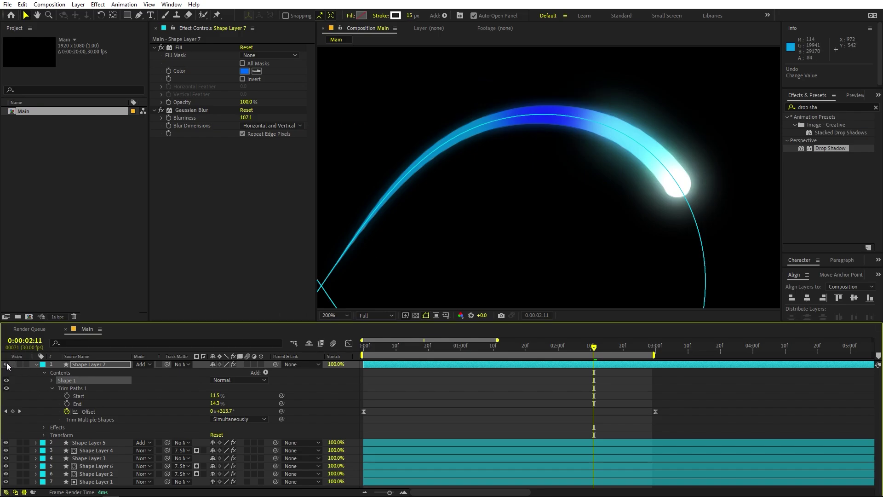
pyautogui.click(587, 426)
pyautogui.scroll(-2, 663, 161)
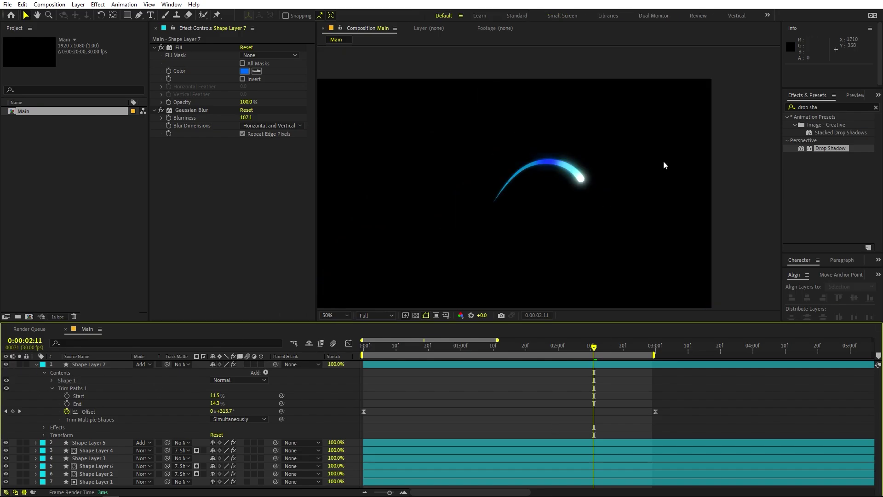
pyautogui.click(35, 364)
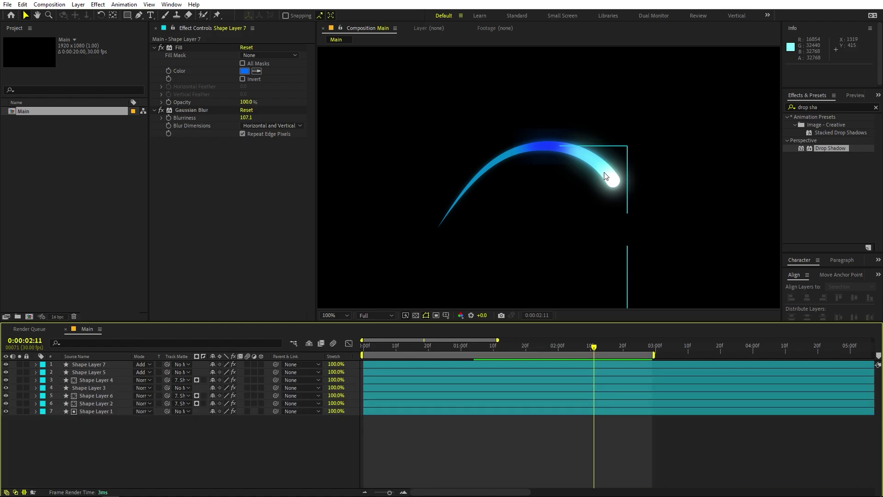
pyautogui.click(90, 414)
pyautogui.scroll(3, 455, 203)
pyautogui.scroll(-1, 455, 202)
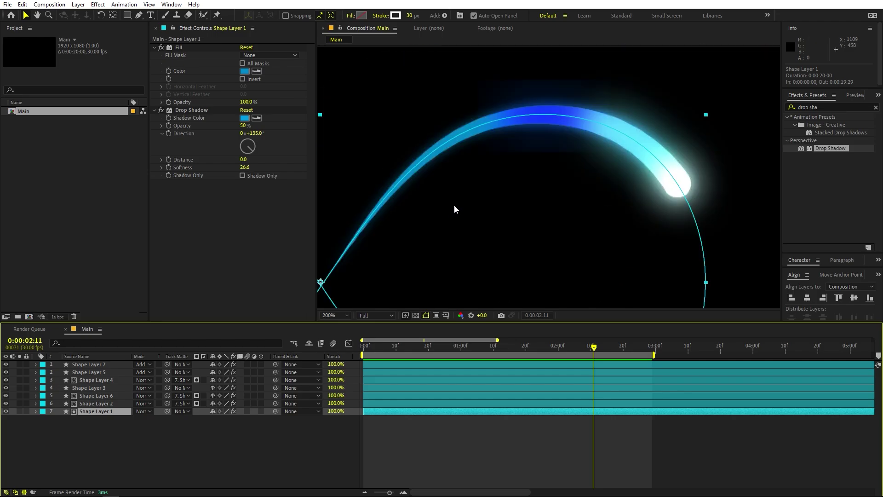
# Add an Inner Glow layer style to Shape Layer 1 and expand its settings.
pyautogui.rightClick(96, 414)
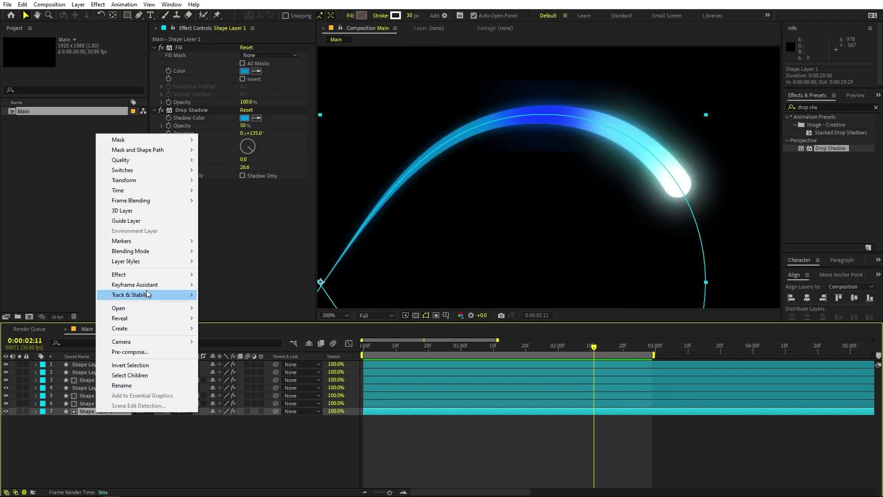
pyautogui.moveTo(148, 275)
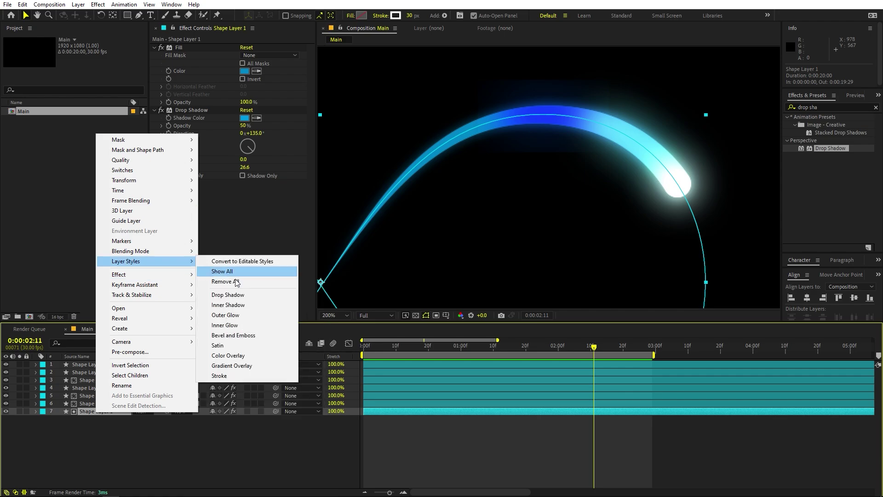
pyautogui.click(252, 325)
pyautogui.scroll(3, 492, 184)
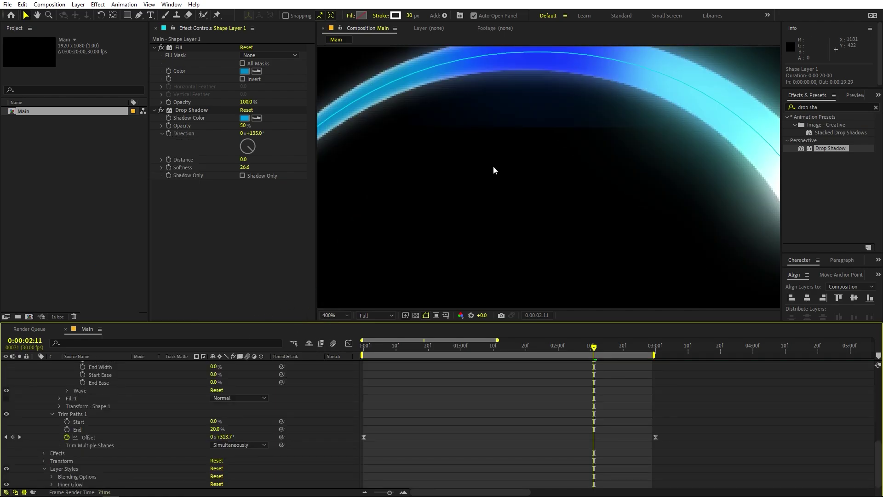
pyautogui.scroll(-2, 506, 239)
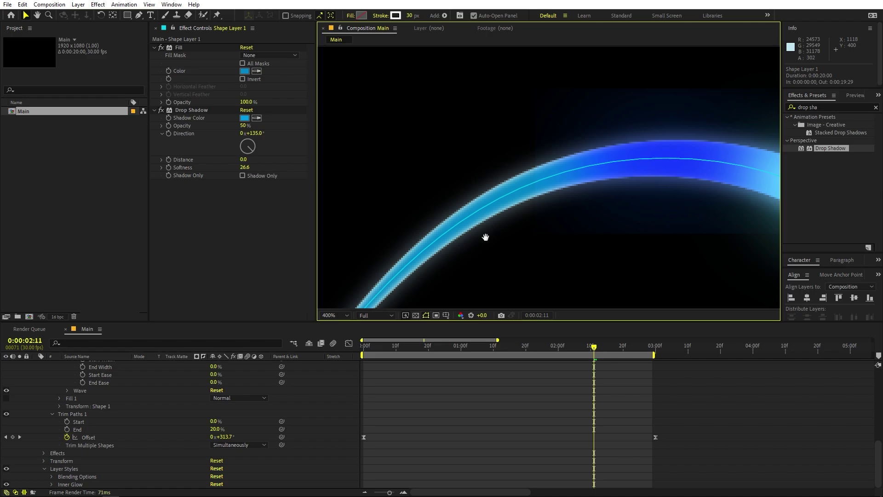
pyautogui.press('v')
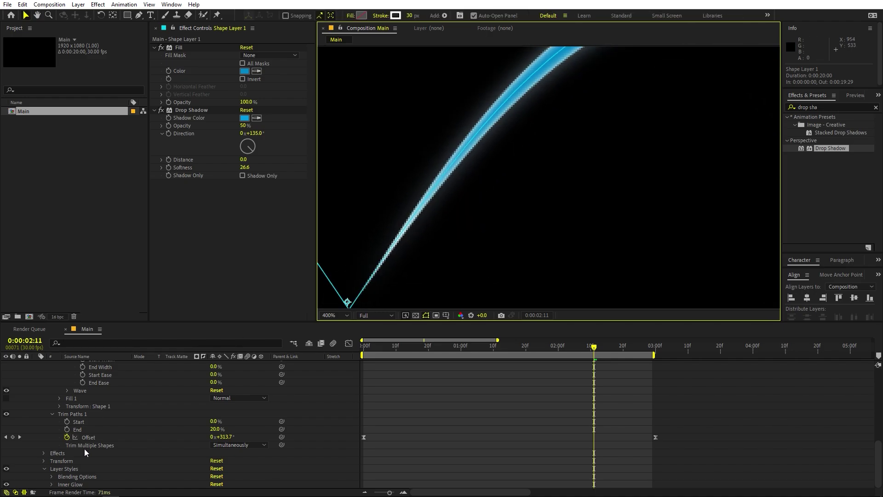
pyautogui.click(51, 484)
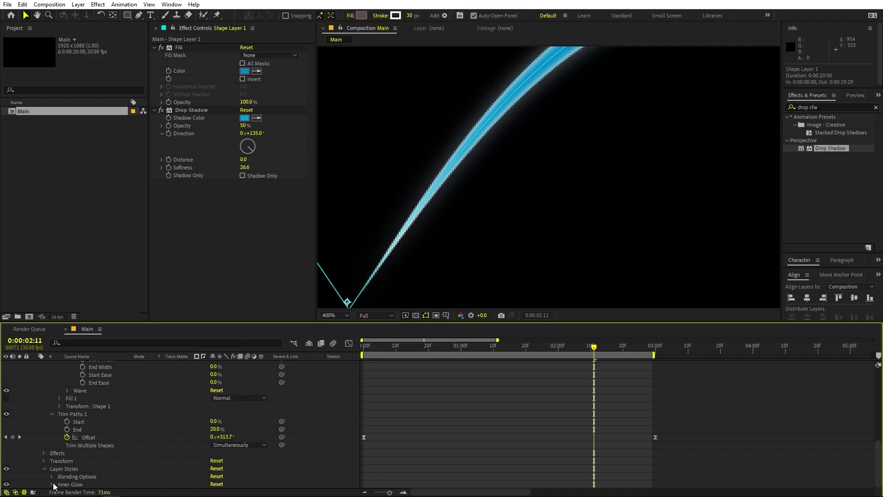
pyautogui.scroll(-3, 49, 478)
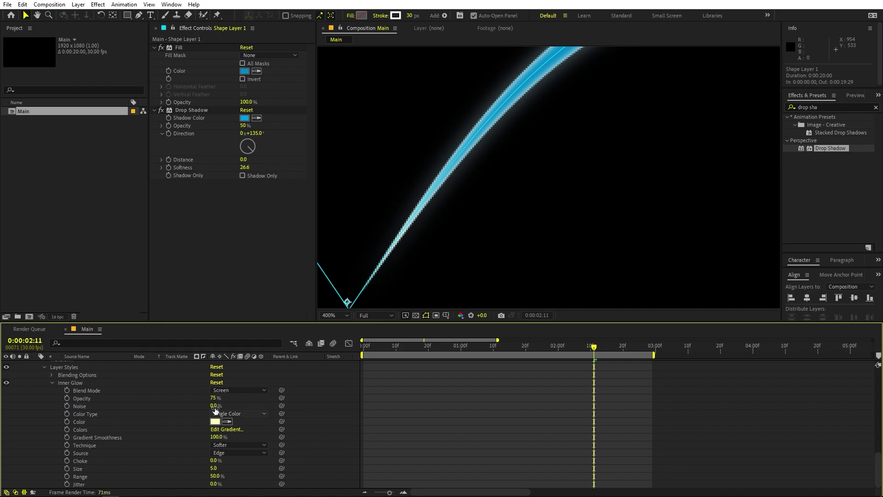
# Set the Inner Glow opacity to 40% and size to 12.7.
pyautogui.moveTo(213, 398); pyautogui.dragTo(242, 396)
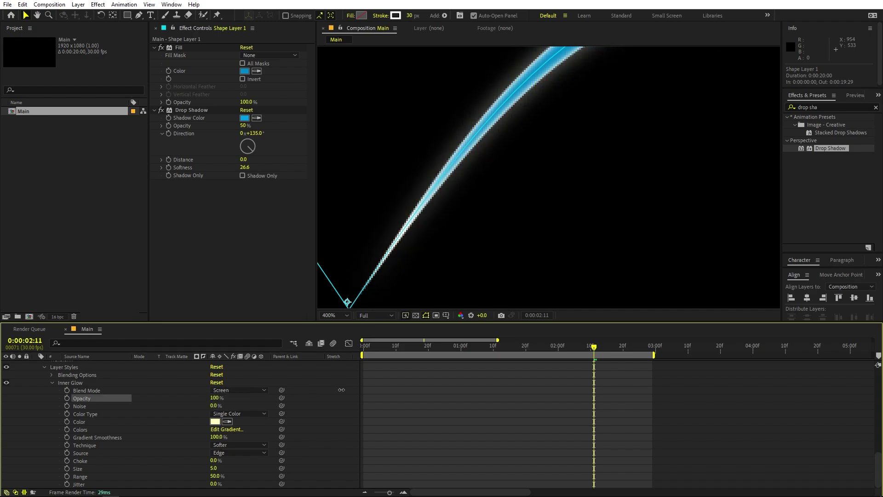
pyautogui.moveTo(342, 390); pyautogui.dragTo(294, 396)
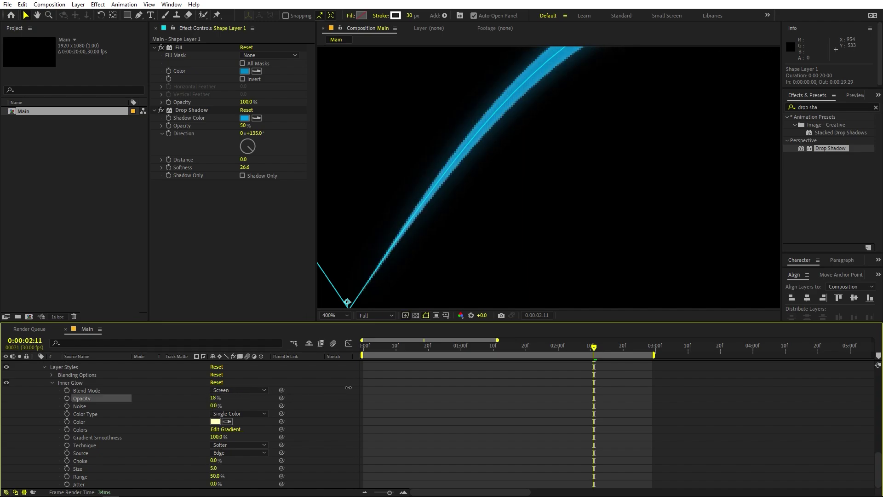
pyautogui.moveTo(348, 388); pyautogui.dragTo(440, 385)
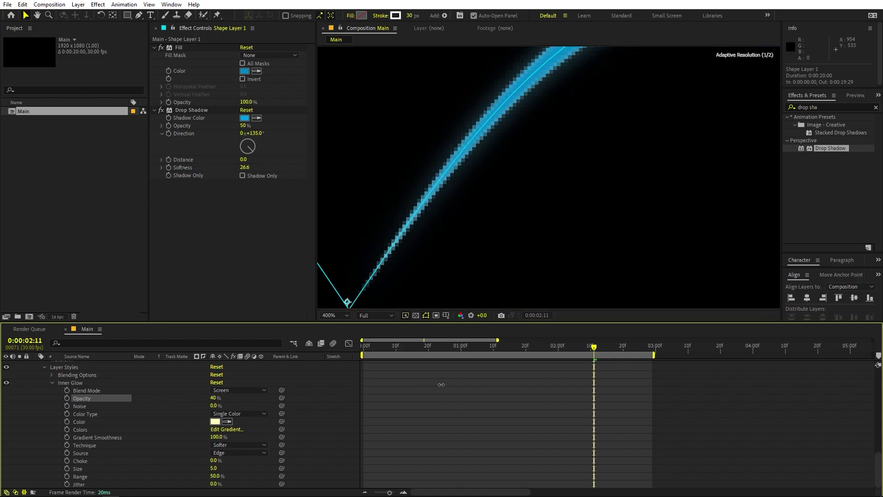
pyautogui.moveTo(215, 469); pyautogui.dragTo(244, 460)
pyautogui.scroll(-2, 534, 156)
pyautogui.scroll(4, 457, 211)
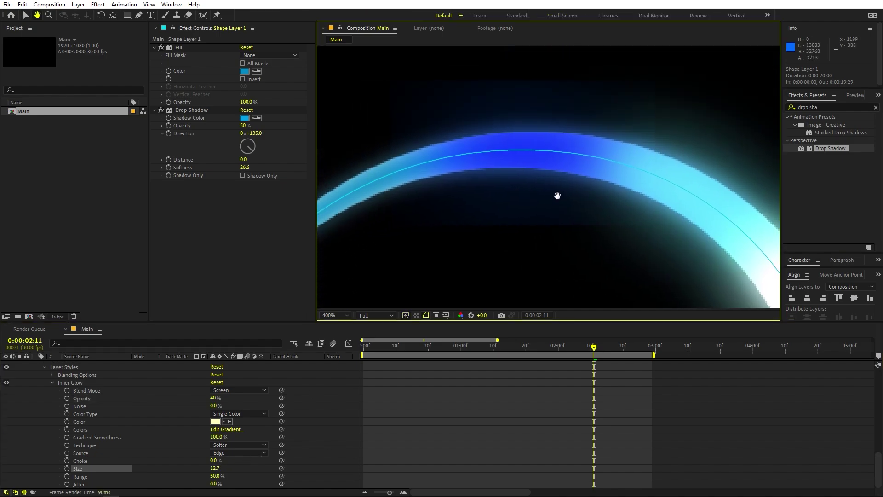
pyautogui.scroll(-1, 552, 187)
pyautogui.scroll(1, 365, 291)
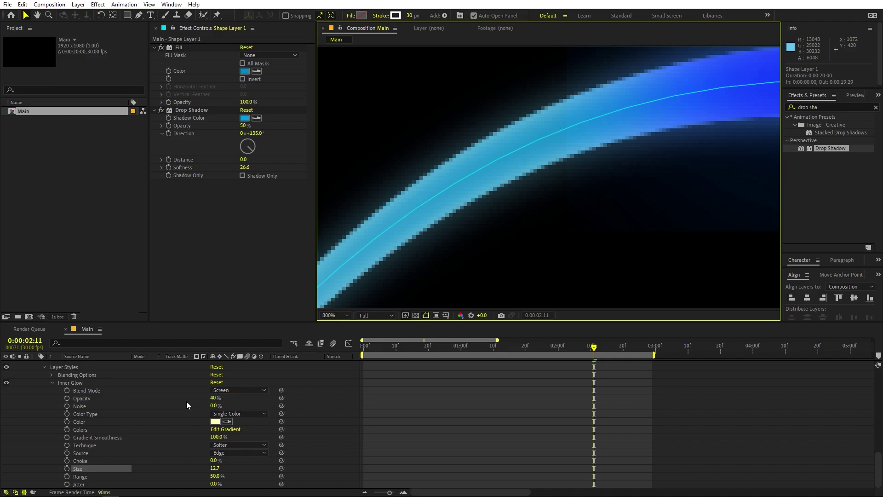
# Change the Inner Glow colour to pale cyan 9FF3FF.
pyautogui.click(215, 422)
pyautogui.moveTo(208, 181); pyautogui.dragTo(205, 188)
pyautogui.moveTo(103, 146); pyautogui.dragTo(123, 123)
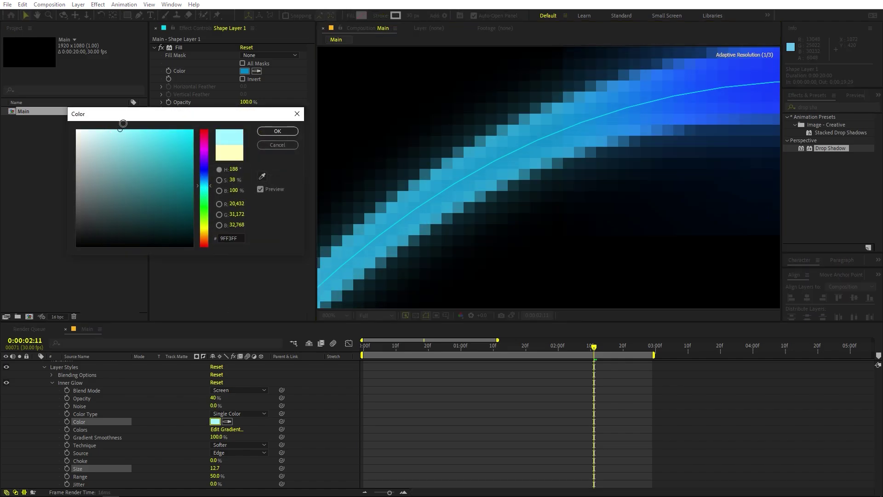
pyautogui.click(278, 131)
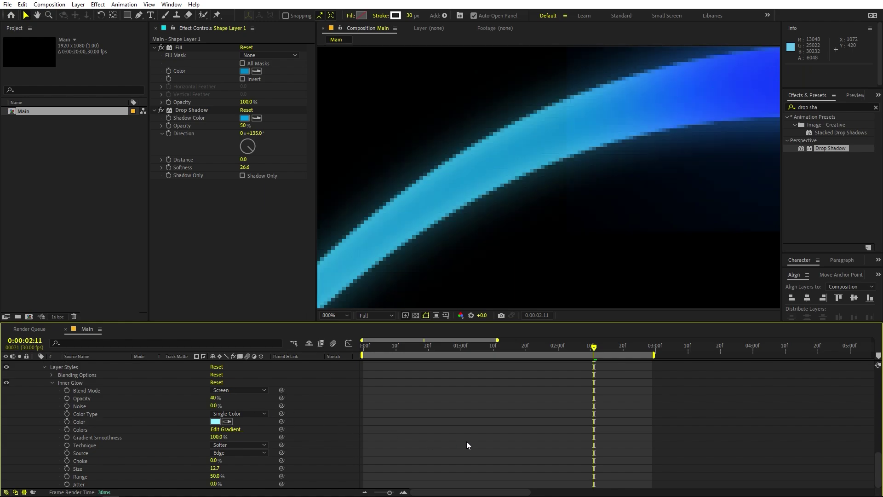
pyautogui.scroll(-6, 562, 153)
pyautogui.scroll(6, 594, 192)
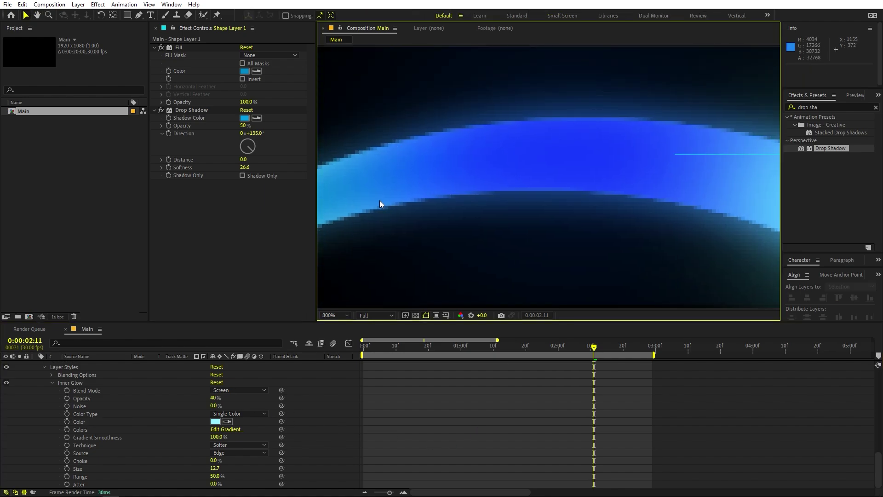
pyautogui.scroll(-6, 531, 175)
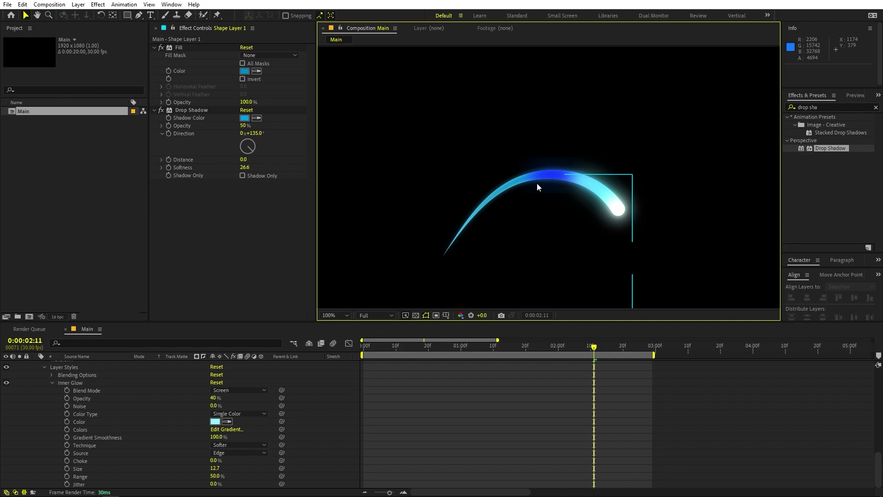
pyautogui.click(335, 315)
# Fit the composition in the viewer, preview the animation, and start a new Solid layer.
pyautogui.click(344, 334)
pyautogui.press('space')
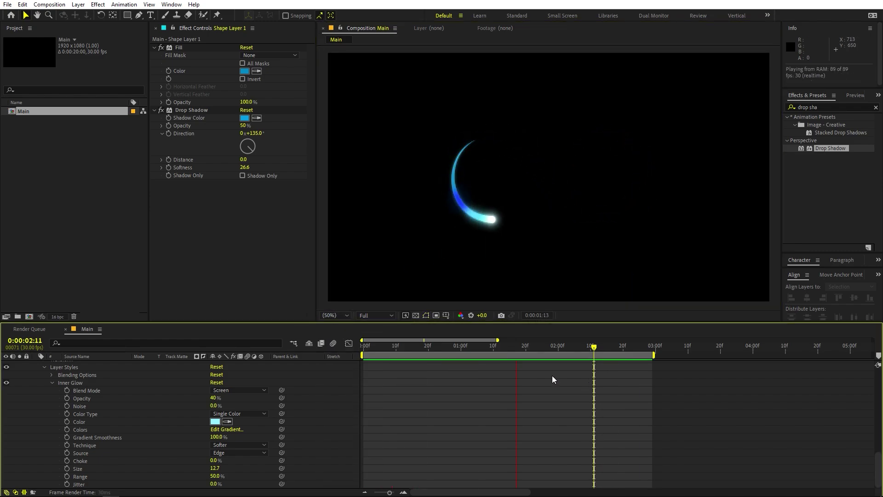
pyautogui.press('space')
pyautogui.rightClick(162, 445)
pyautogui.moveTo(183, 335)
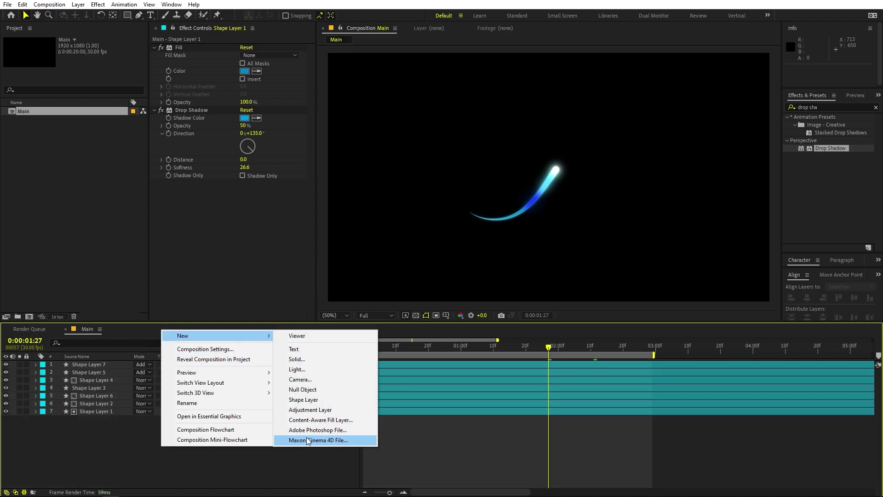
pyautogui.click(297, 359)
# Colour the solid dark royal blue and create Dark Royal Blue Solid 1.
pyautogui.click(267, 240)
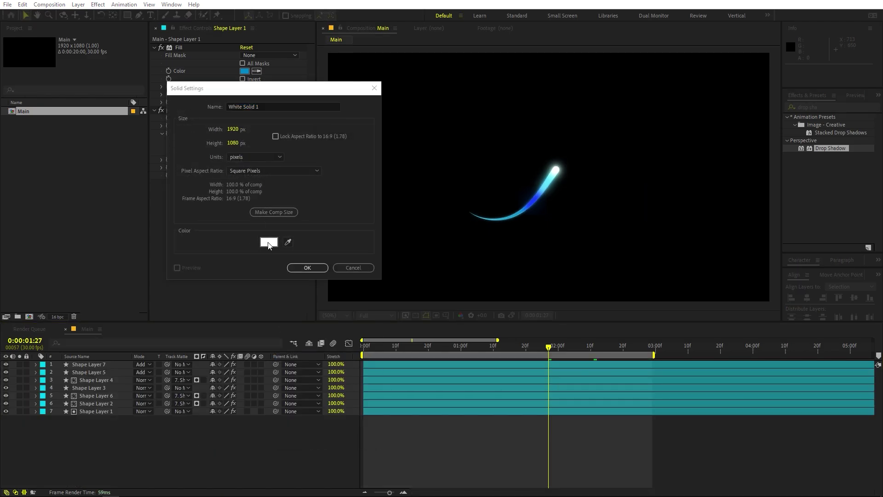
pyautogui.moveTo(207, 187); pyautogui.dragTo(209, 176)
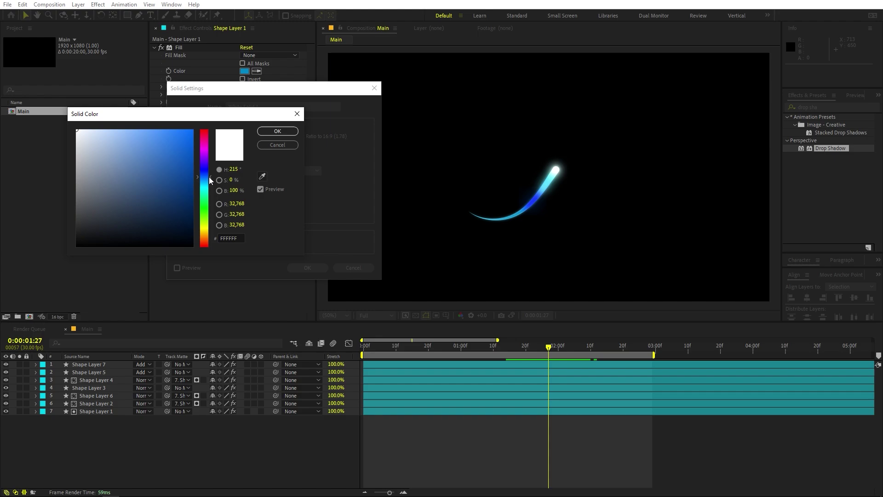
pyautogui.moveTo(190, 228); pyautogui.dragTo(210, 229)
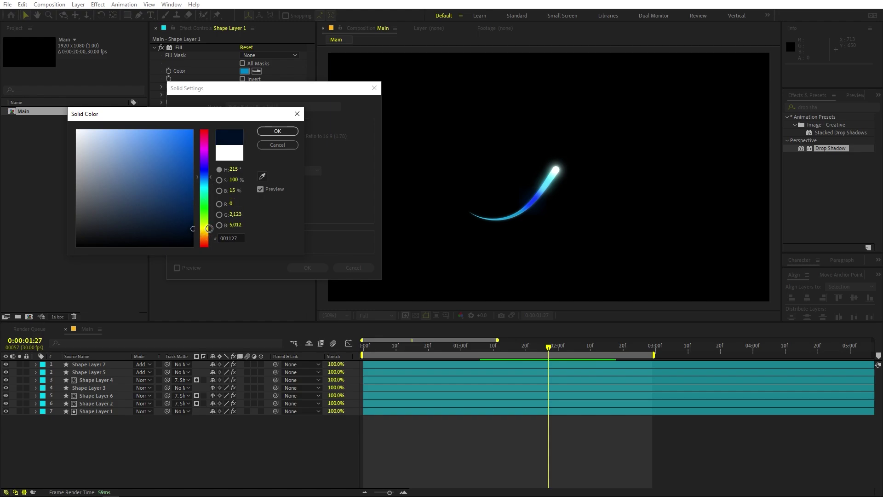
pyautogui.click(286, 130)
pyautogui.click(307, 267)
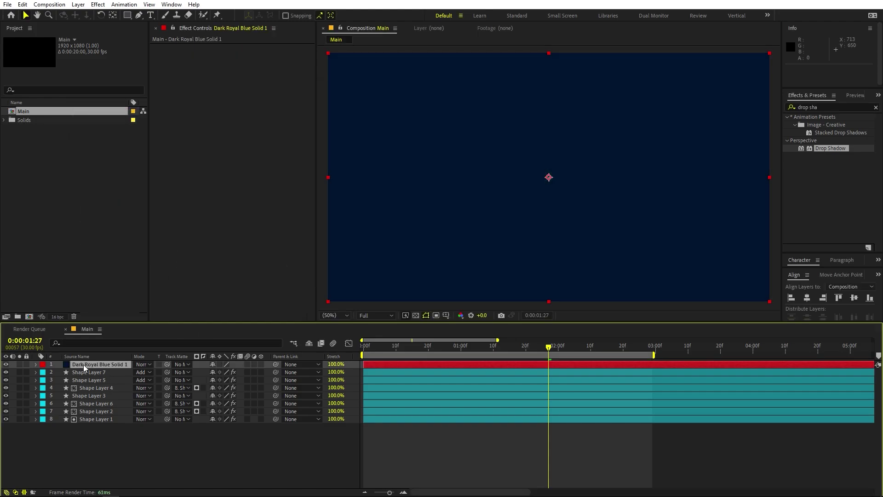
# Move the navy solid beneath all comet layers and preview the result.
pyautogui.moveTo(84, 365); pyautogui.dragTo(90, 428)
pyautogui.press('space')
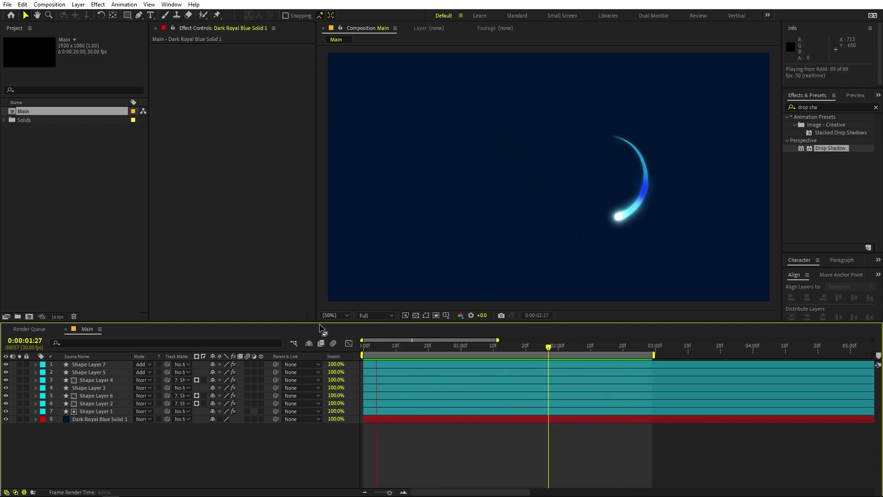
pyautogui.press('space')
# With the Pen tool, pull Shape Layer 1's top-left vertex down and raise a new top-edge vertex.
pyautogui.click(87, 411)
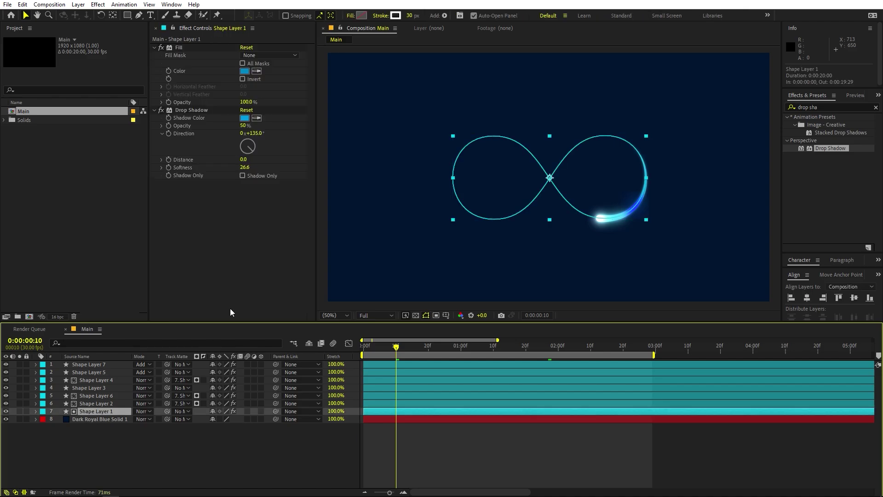
pyautogui.click(138, 15)
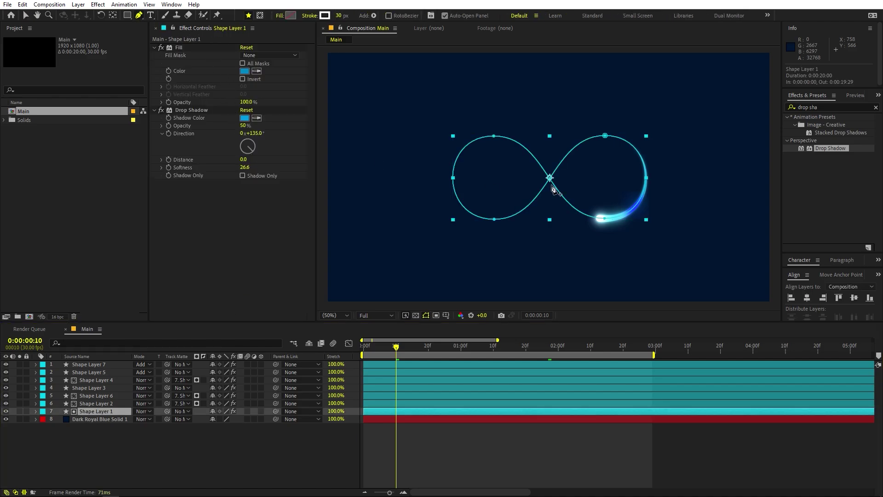
pyautogui.moveTo(499, 139); pyautogui.dragTo(467, 133)
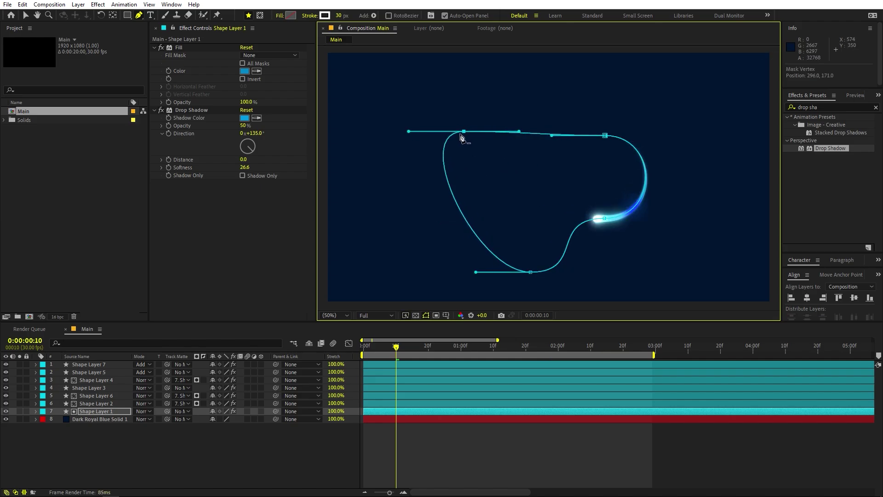
pyautogui.click(527, 133)
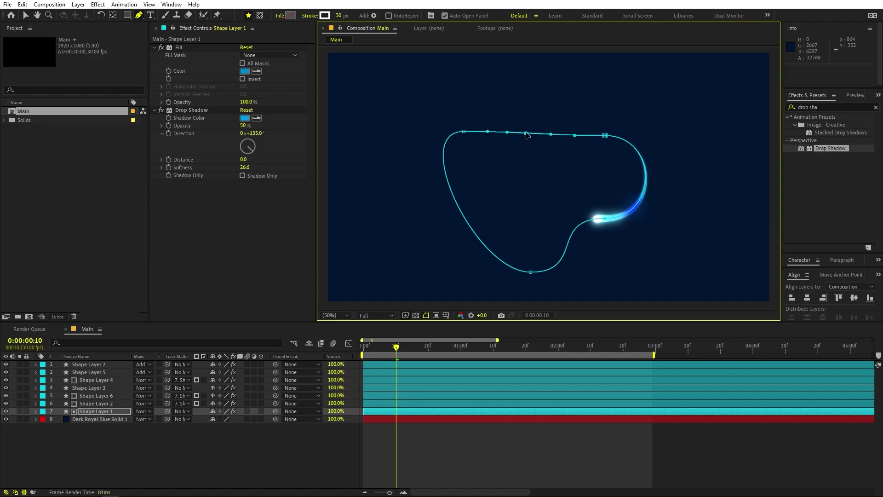
pyautogui.moveTo(527, 134); pyautogui.dragTo(519, 81)
pyautogui.click(519, 455)
pyautogui.press('space')
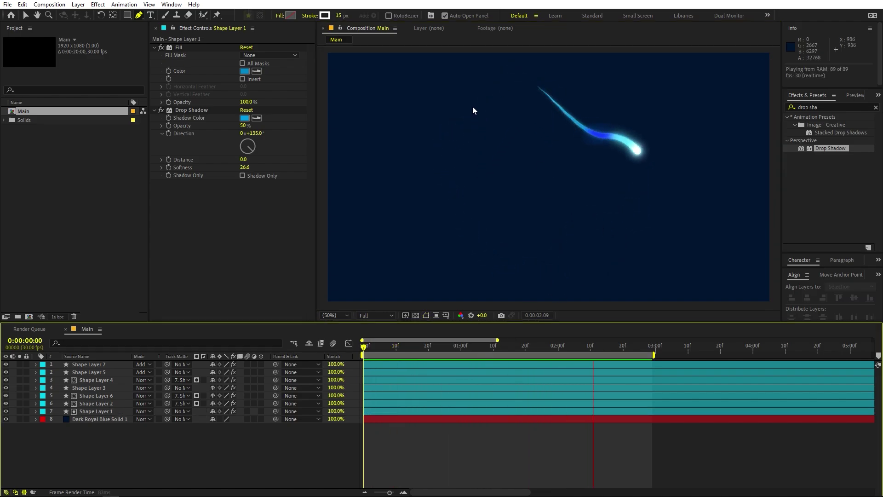
pyautogui.press('space')
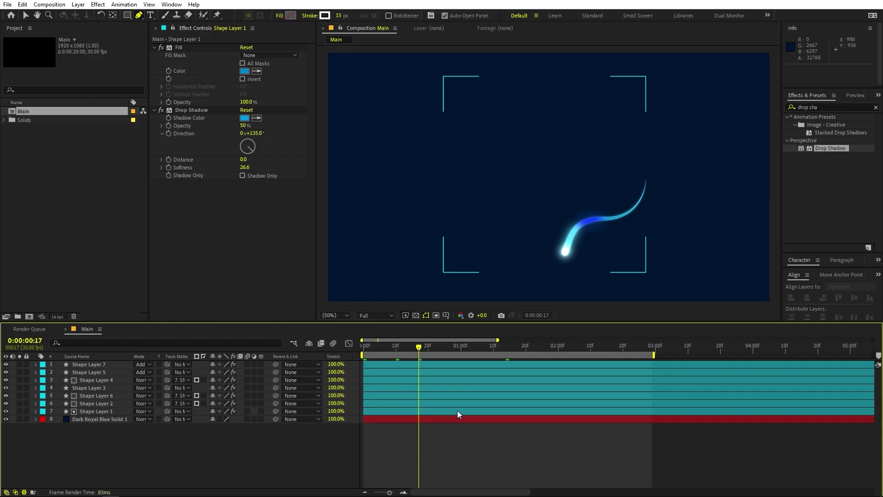
pyautogui.click(457, 411)
pyautogui.click(622, 455)
pyautogui.press('space')
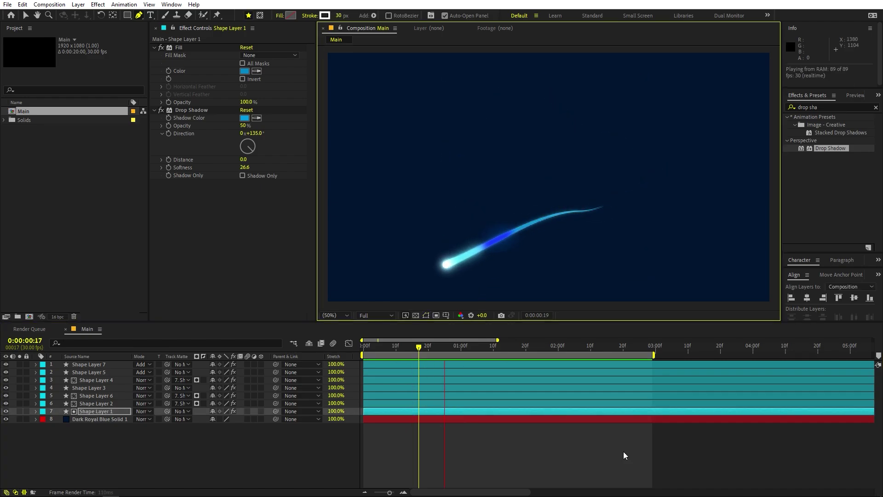